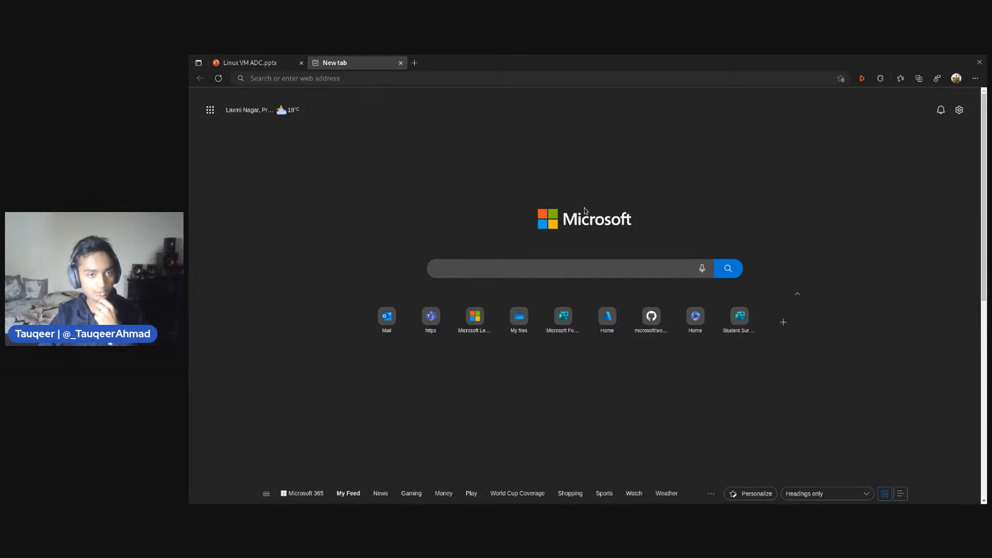
Open the Azure portal home page at portal.azure.com and reload it
click(342, 78)
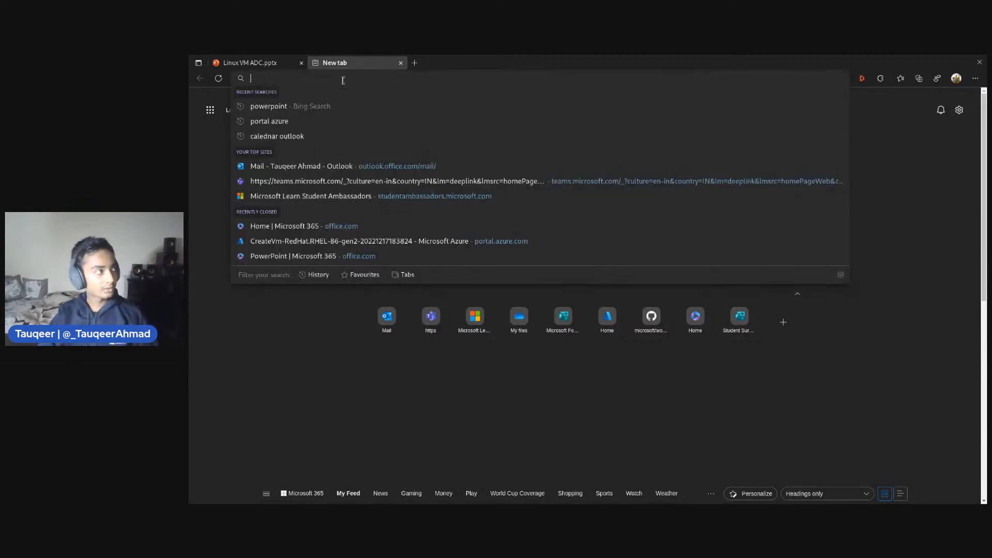
text(poerta)
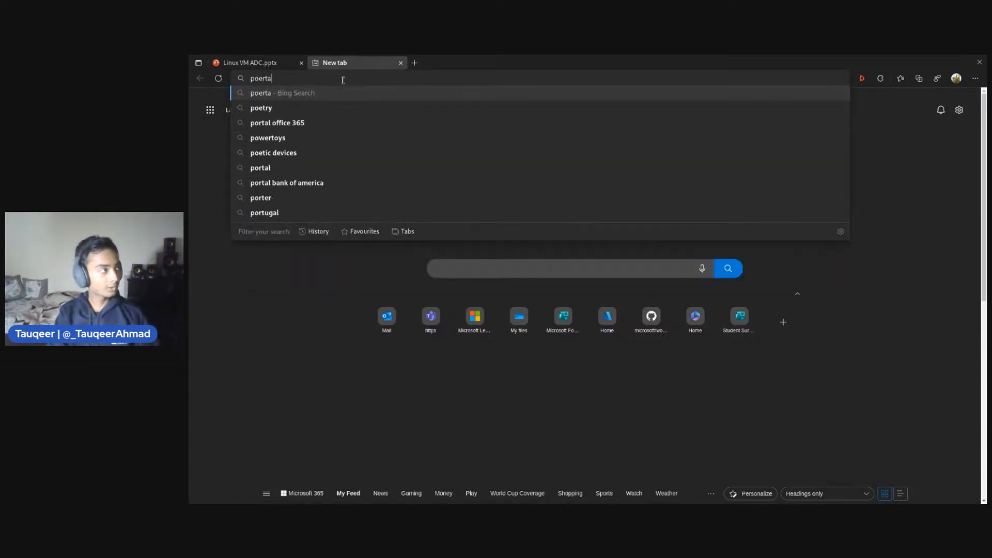
key(BackSpace)
key(BackSpace)
key(BackSpace)
key(BackSpace)
text(rt)
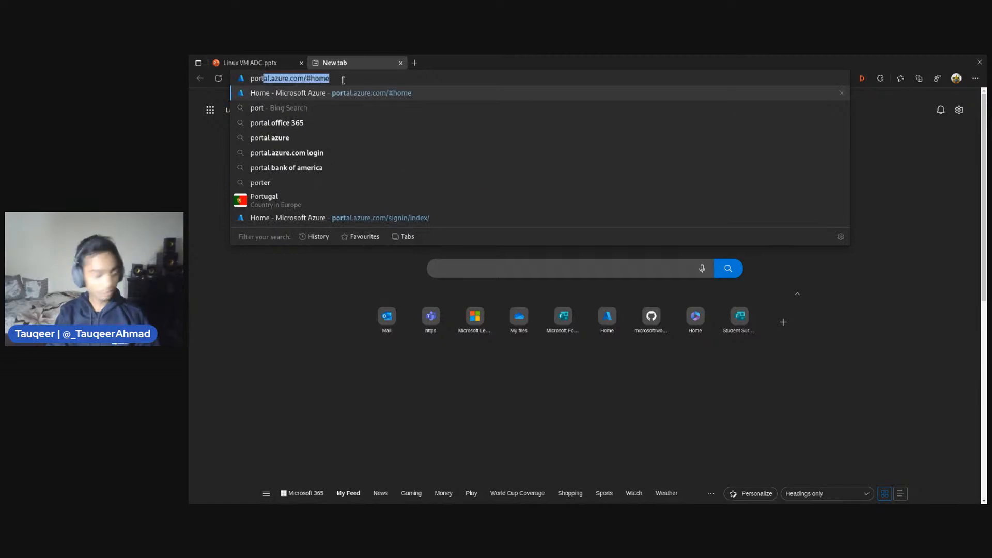
text(al.azure)
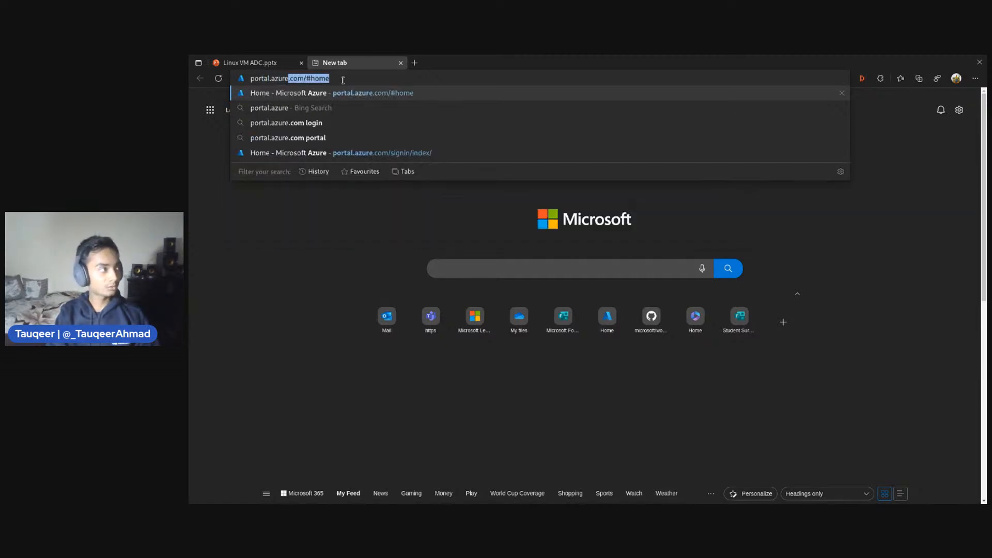
text(.com)
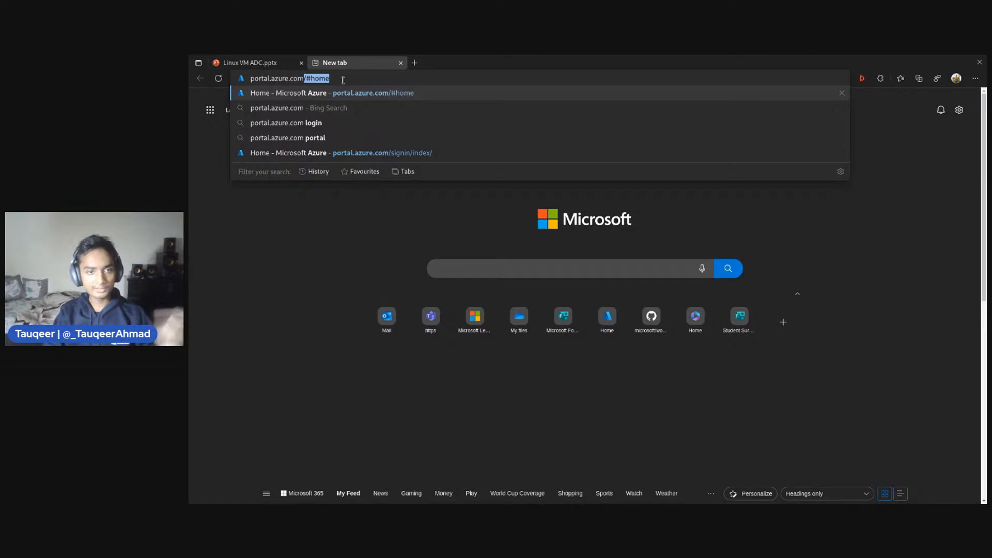
key(Delete)
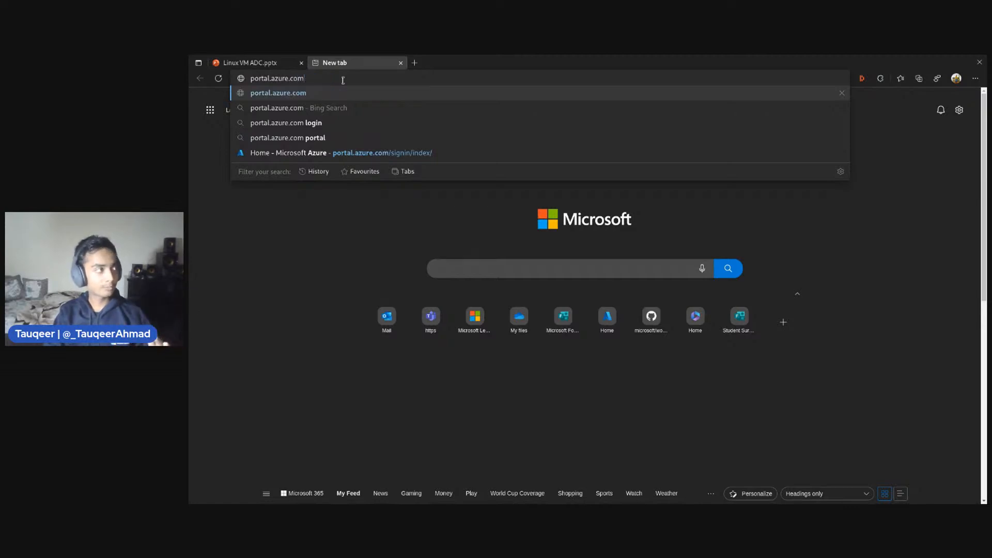
key(Return)
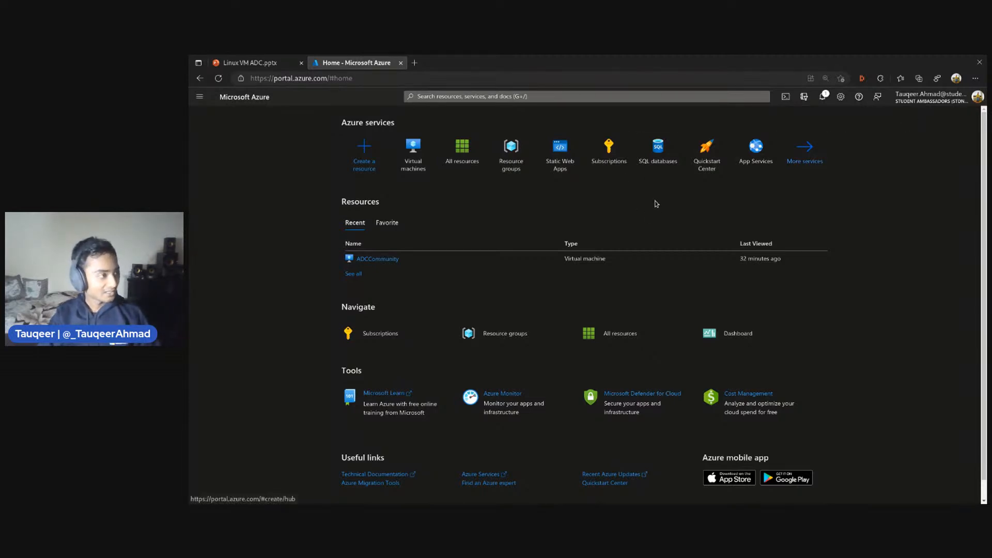
key(F5)
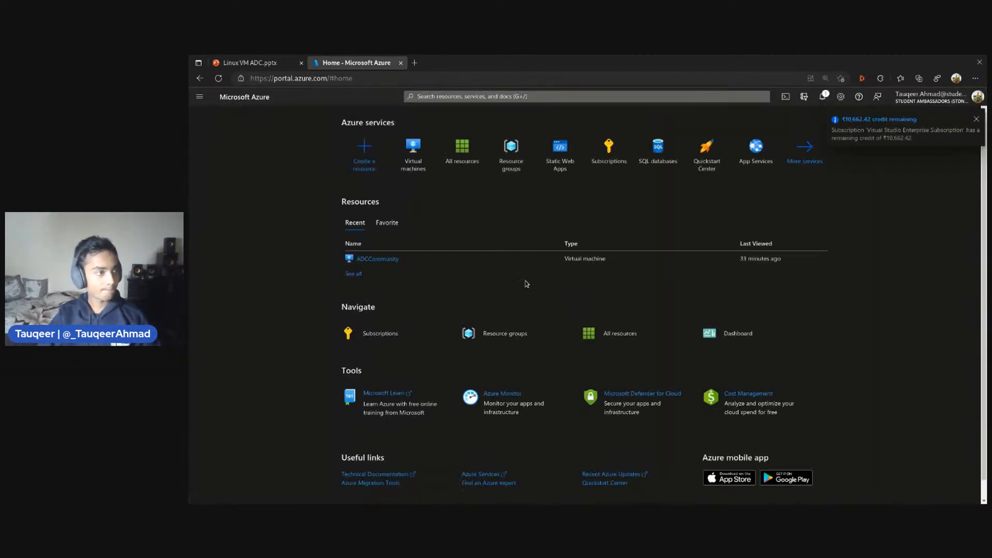
Force delete the ADCCommunity virtual machine together with its OS disk, network interfaces and public IP addresses
click(381, 260)
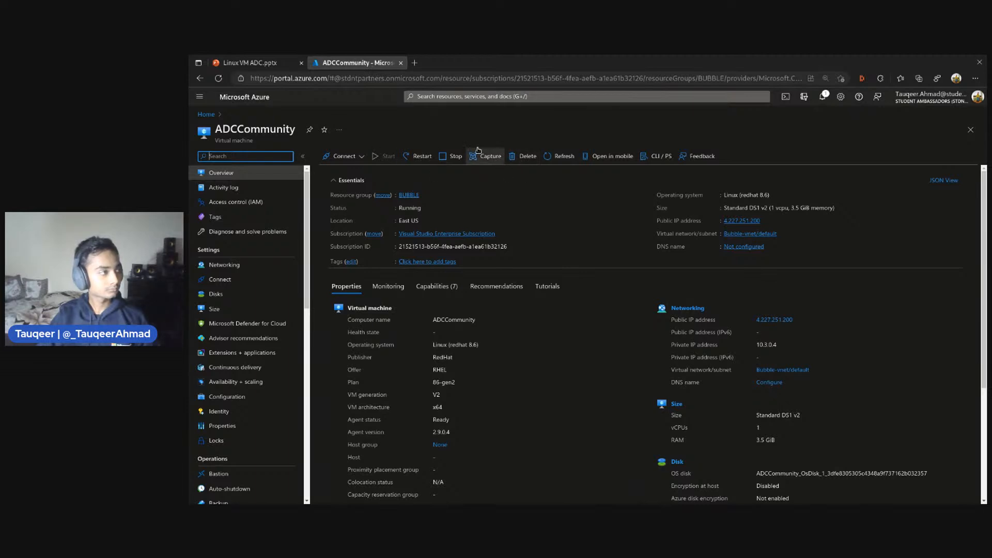
click(200, 78)
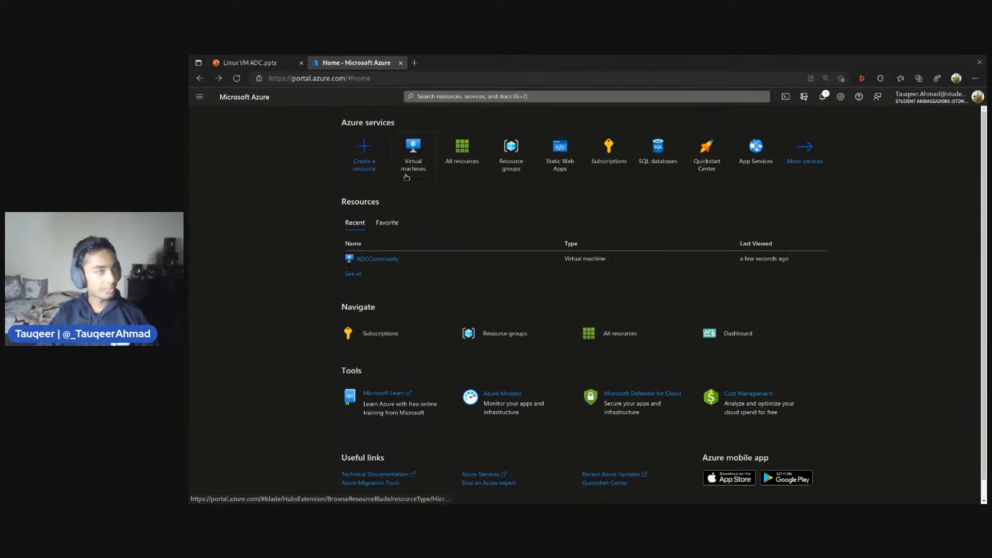
click(398, 259)
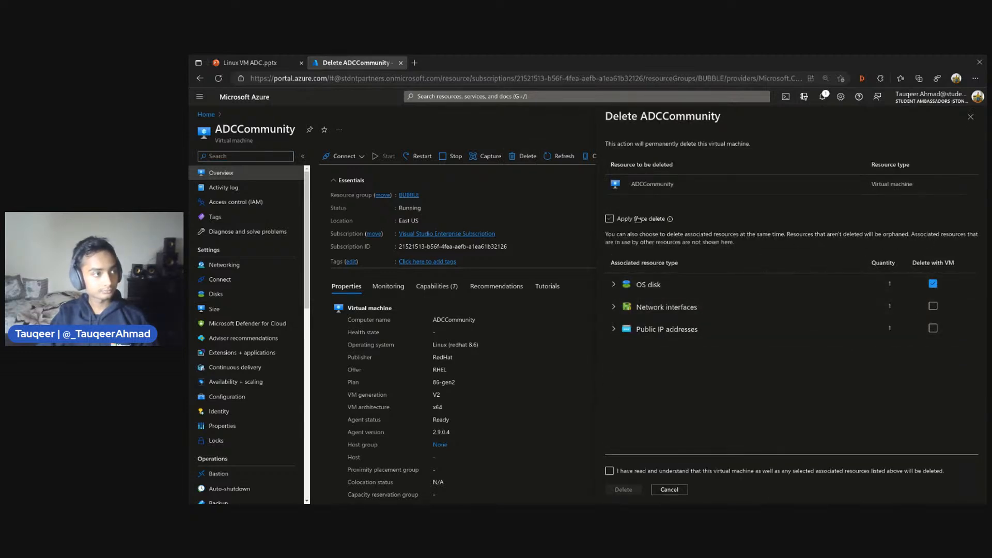
click(638, 220)
click(933, 306)
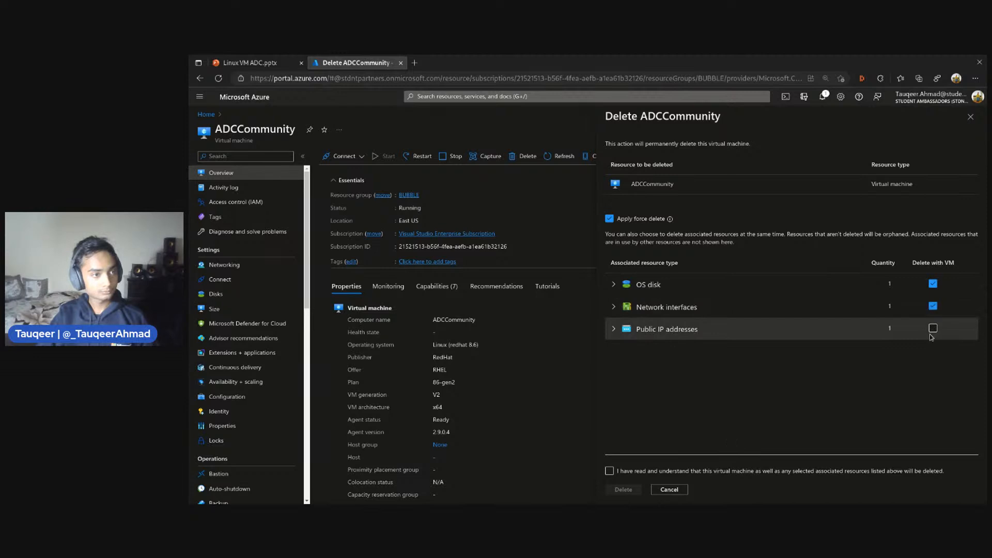
click(932, 329)
click(610, 471)
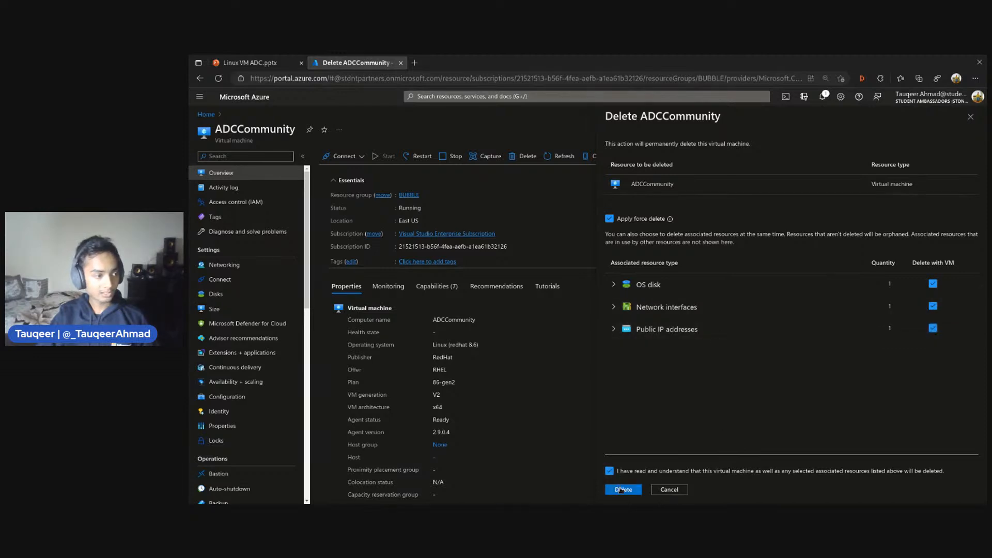
click(623, 489)
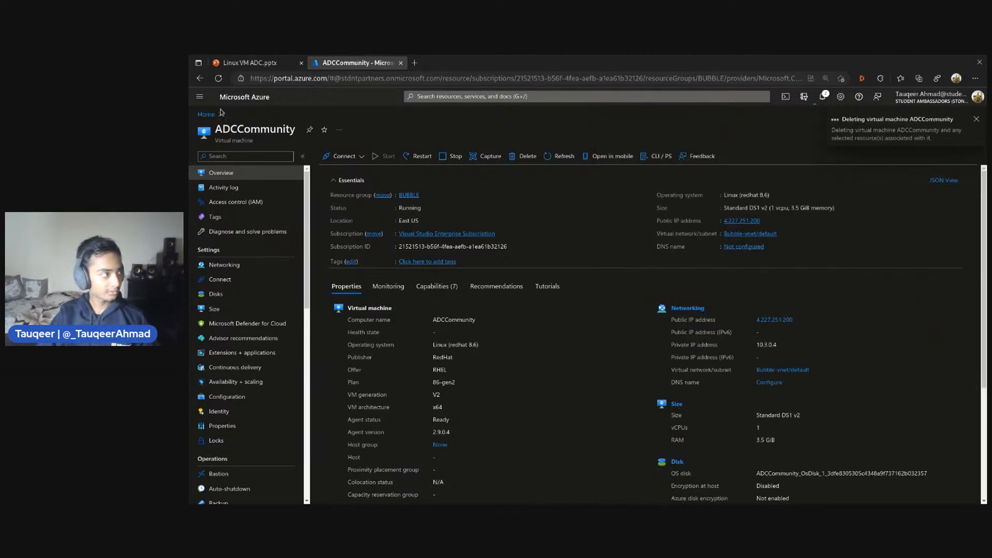
Open the Azure portal home page in a new browser tab and dismiss the remaining-credit notification
click(414, 63)
text(po)
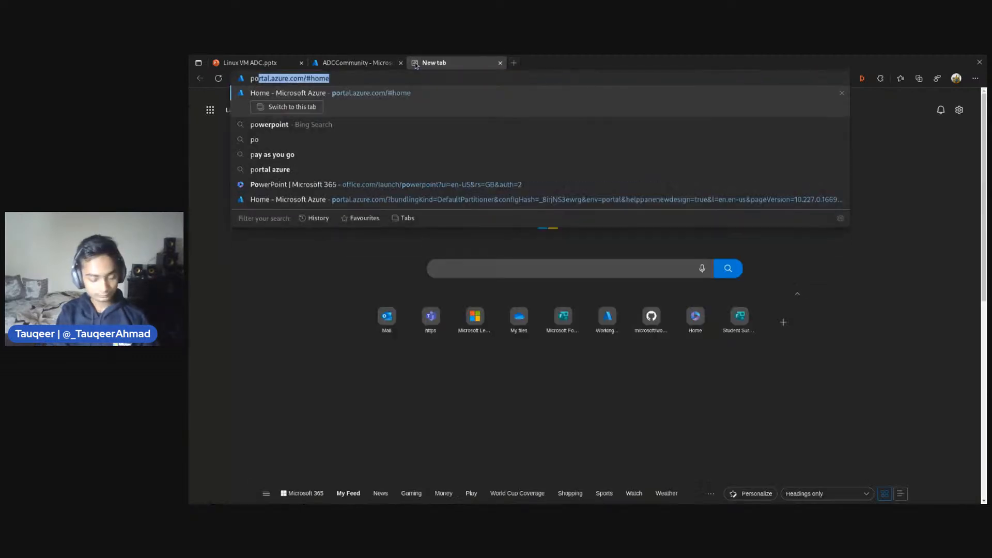
text(er)
key(BackSpace)
key(BackSpace)
text(rt)
key(Return)
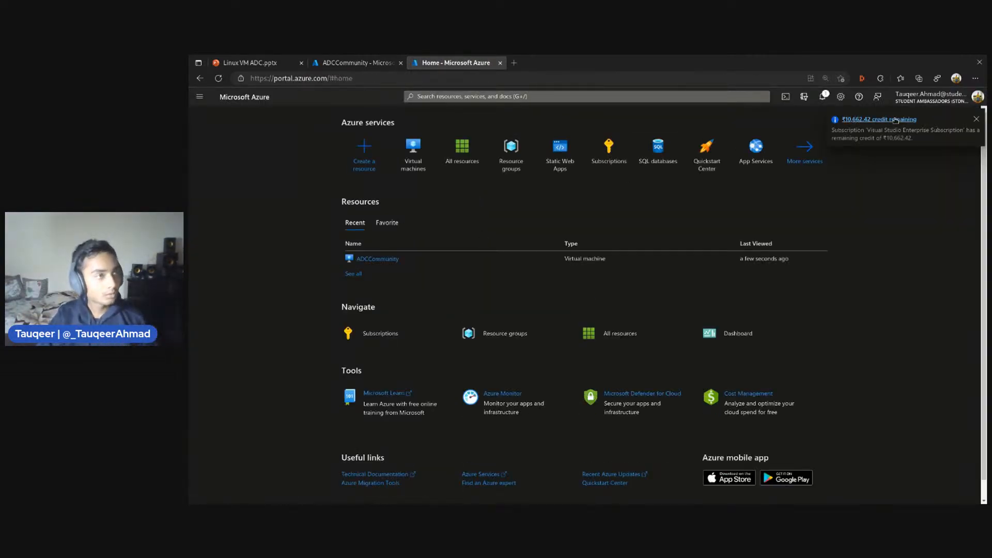
click(976, 121)
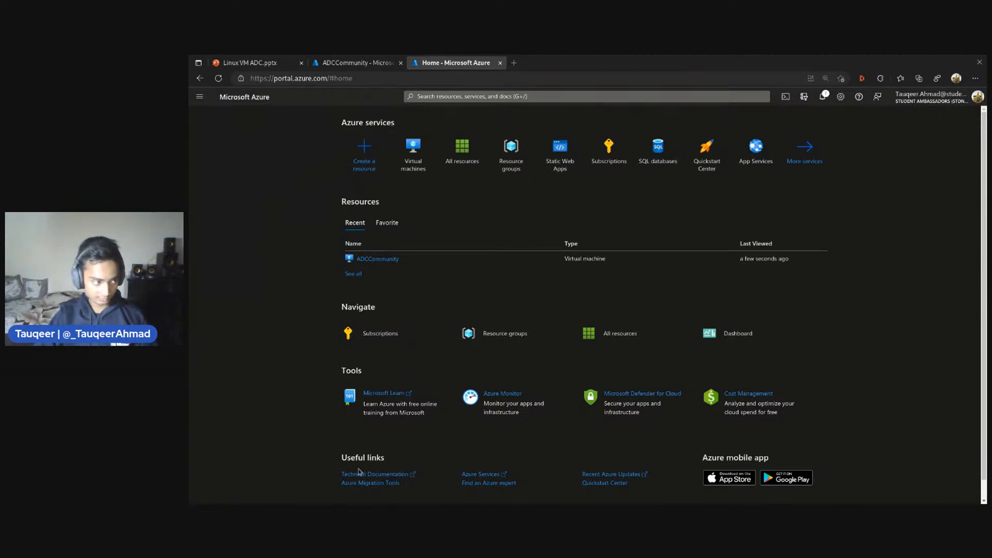
Look through the popular services and marketplace products offered for creating a resource, and return to the portal home page
drag(491, 483, 568, 484)
scroll(867, 394, up, 1)
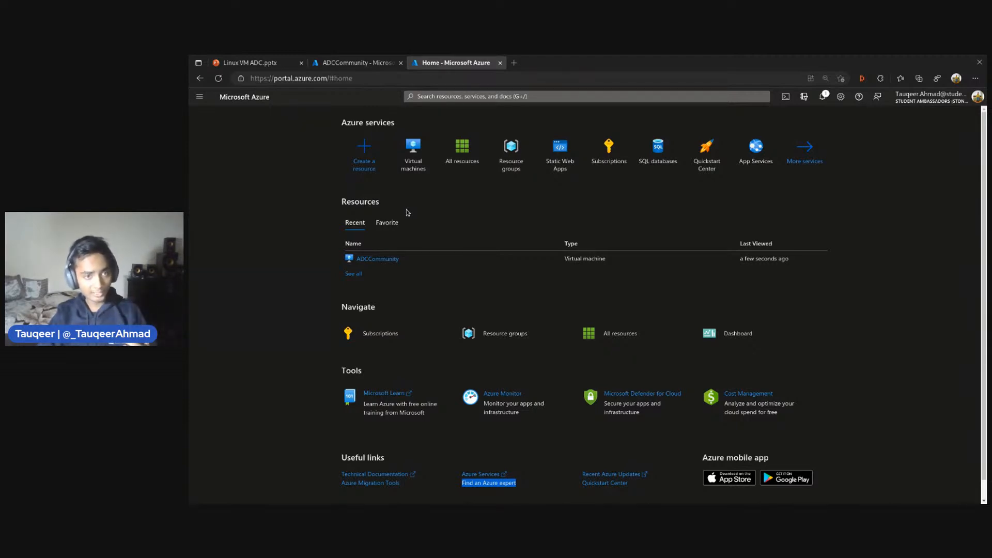
click(343, 161)
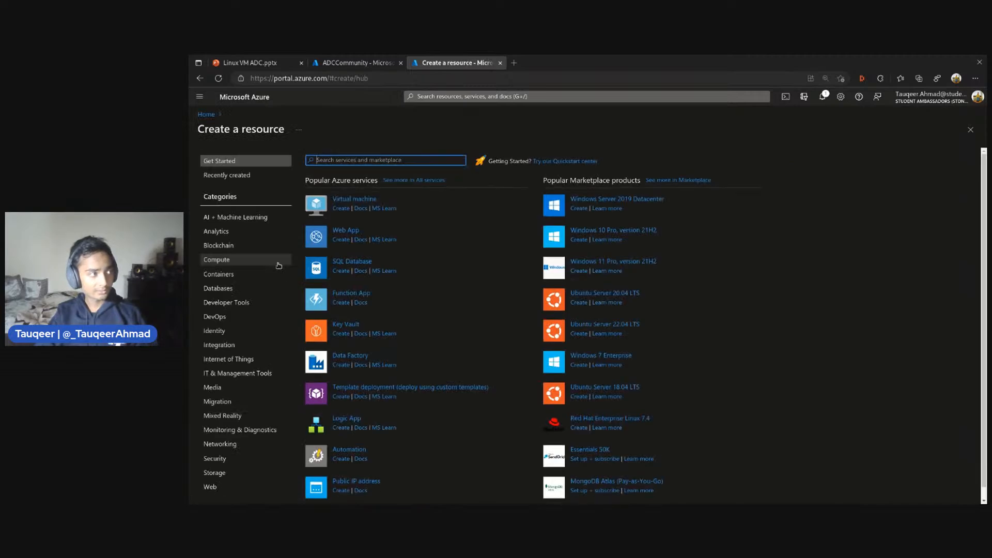
scroll(453, 214, down, 1)
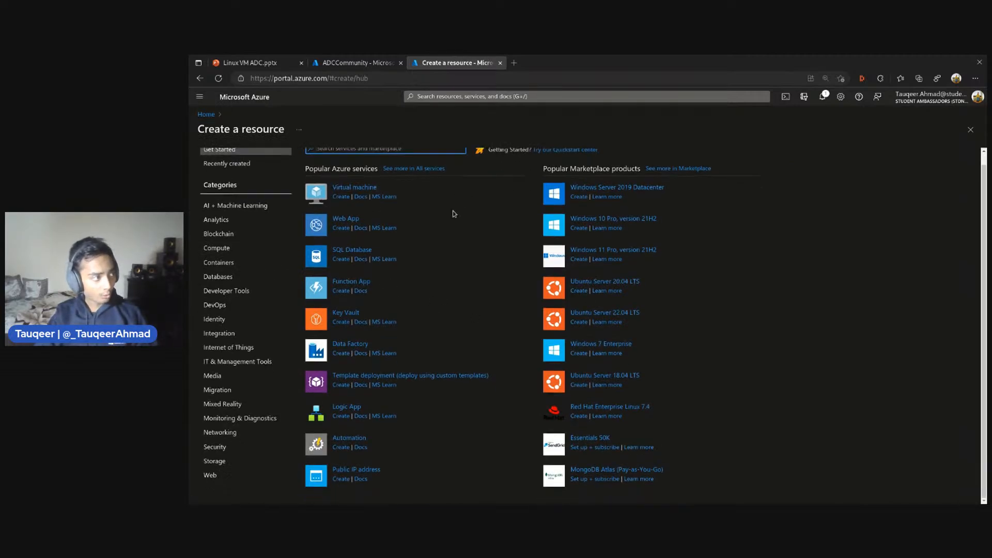
scroll(426, 384, up, 1)
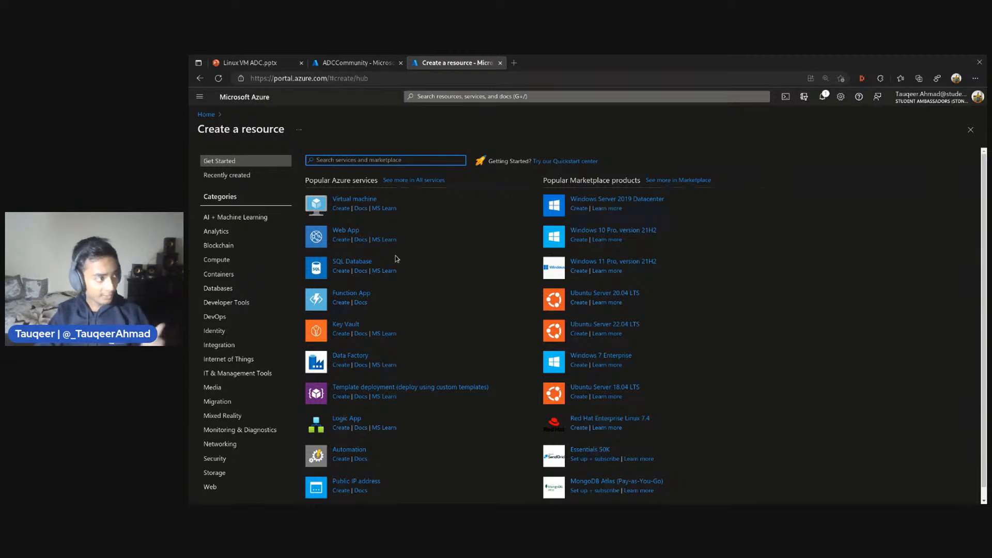
click(200, 78)
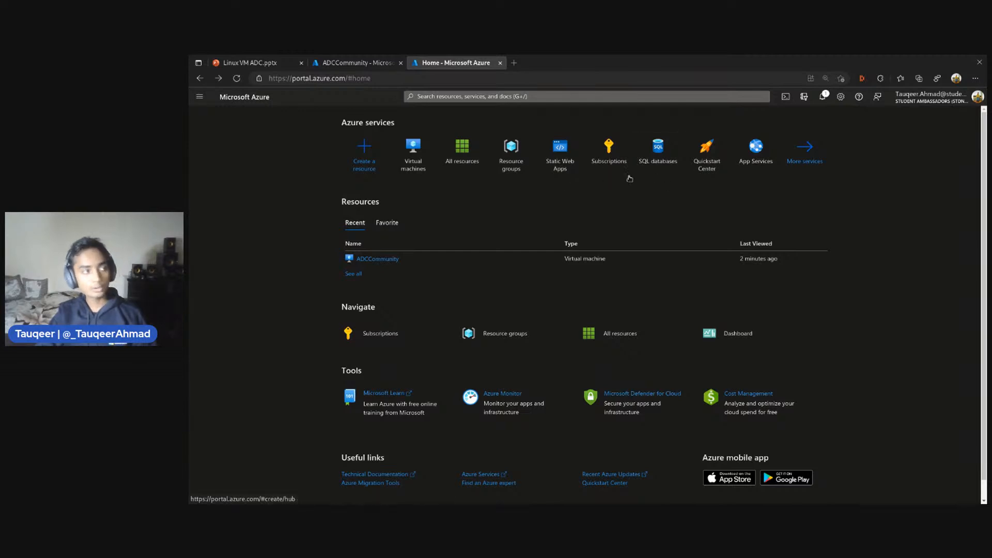
View the list of all resources in the subscription and return to the portal home page
click(477, 176)
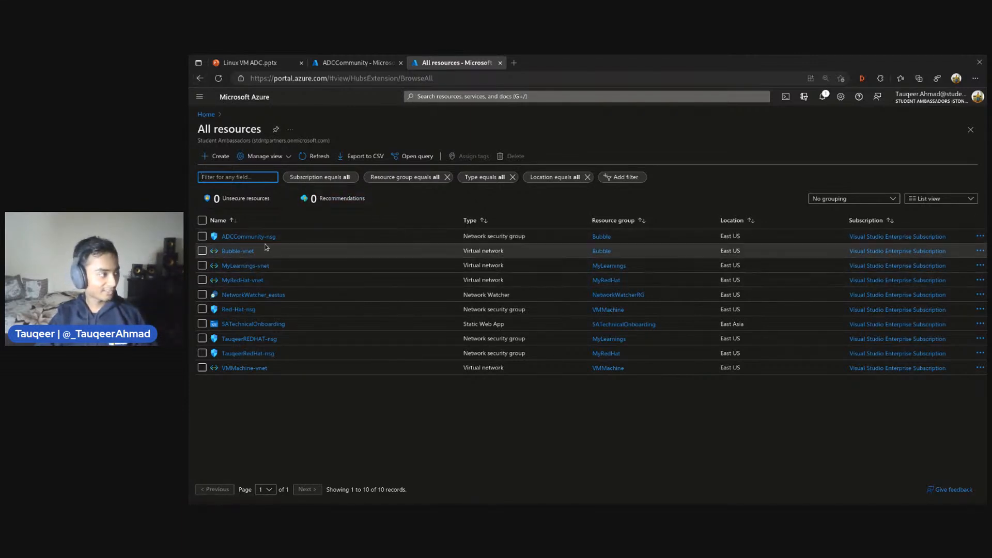
click(199, 78)
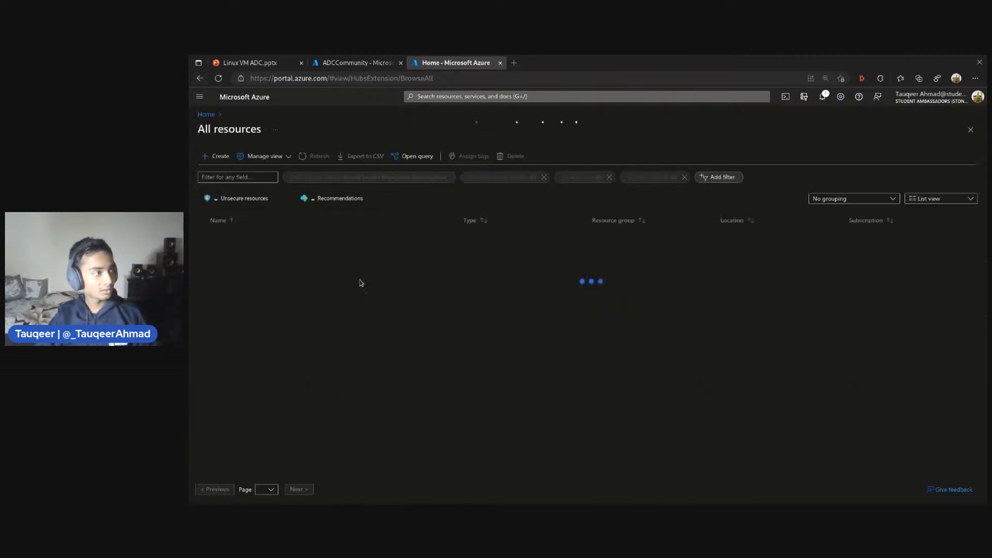
click(200, 79)
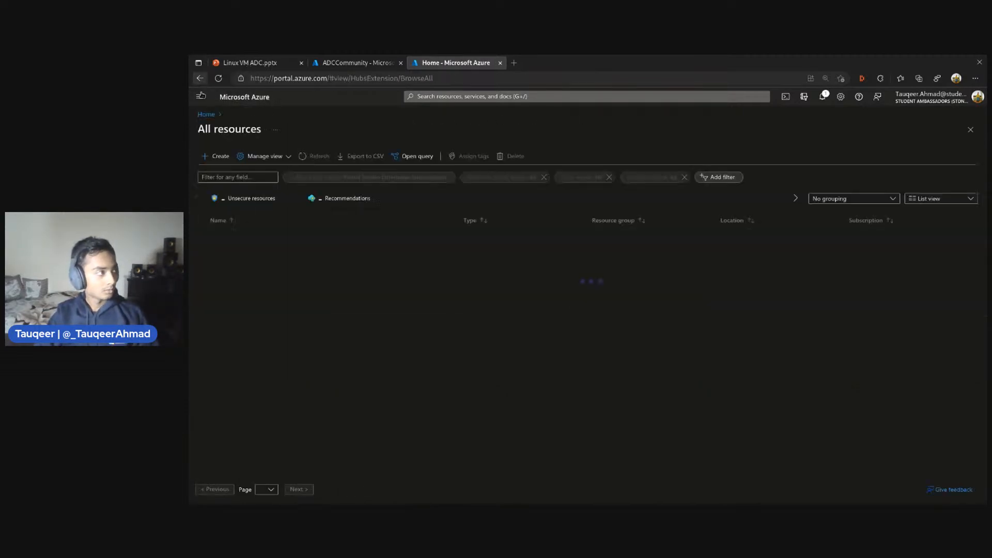
right_click(199, 78)
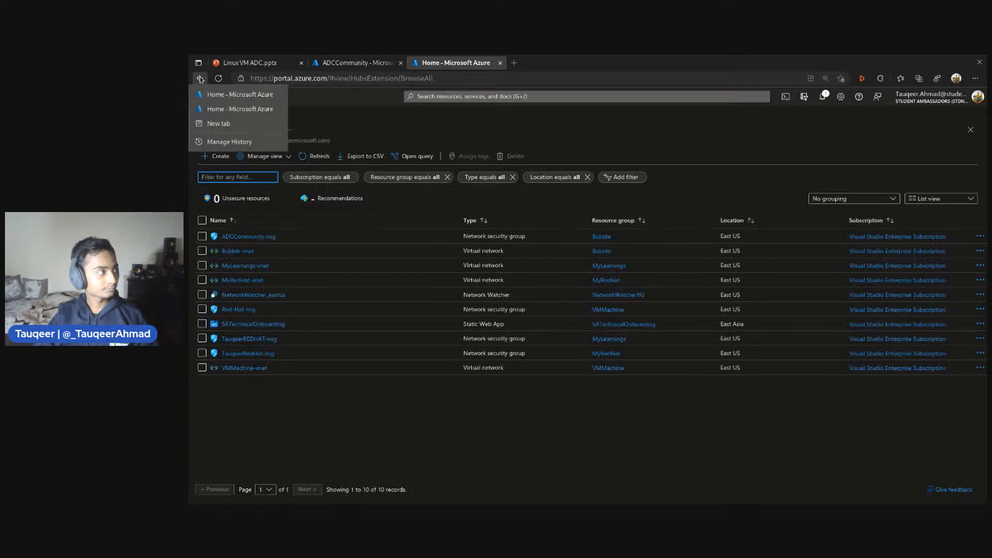
click(216, 109)
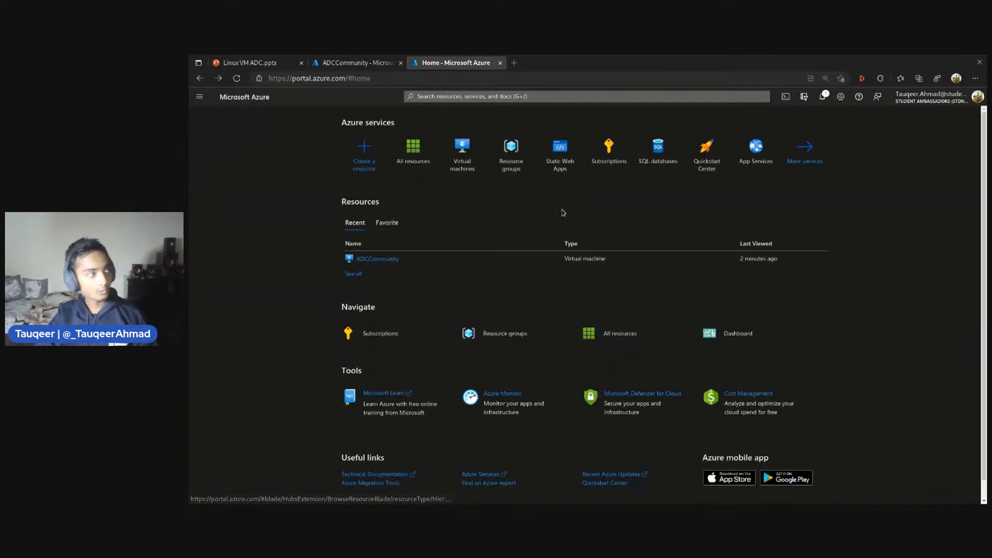
View the list of resource groups and return to the portal home page
click(522, 165)
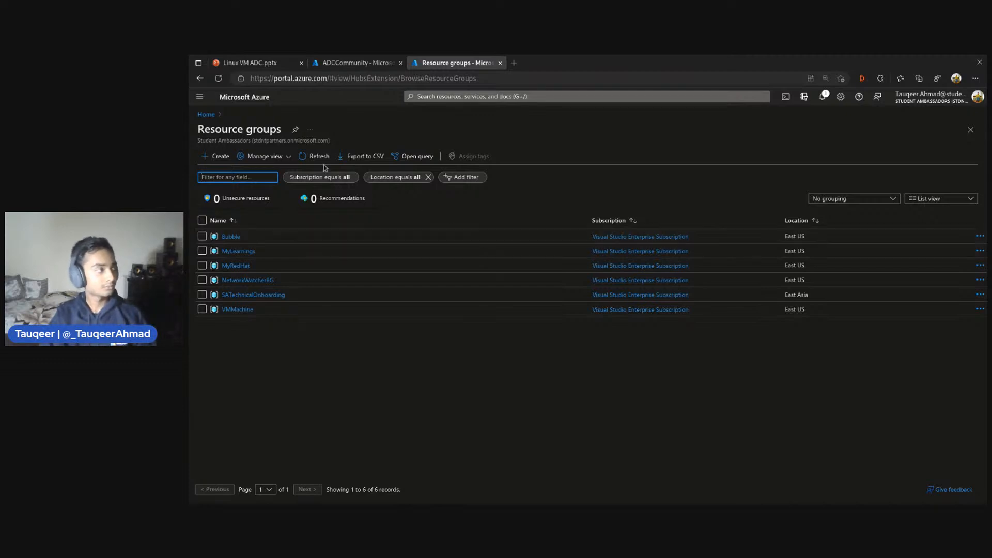
click(195, 81)
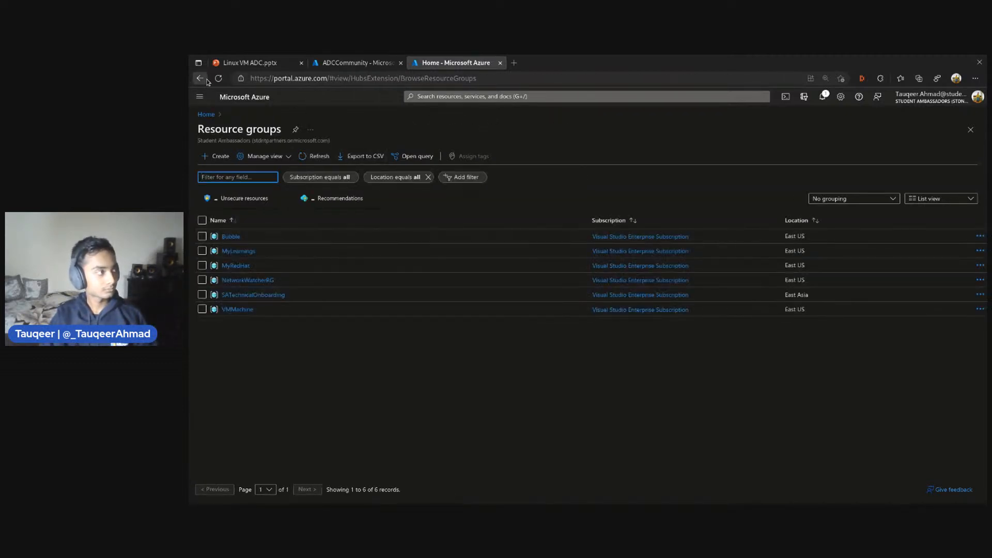
right_click(207, 80)
click(232, 94)
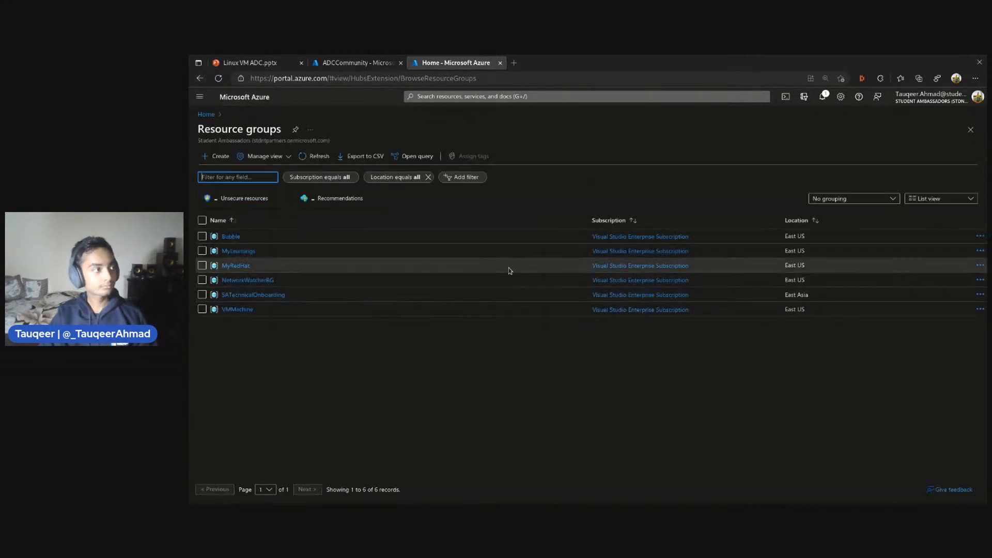
right_click(200, 78)
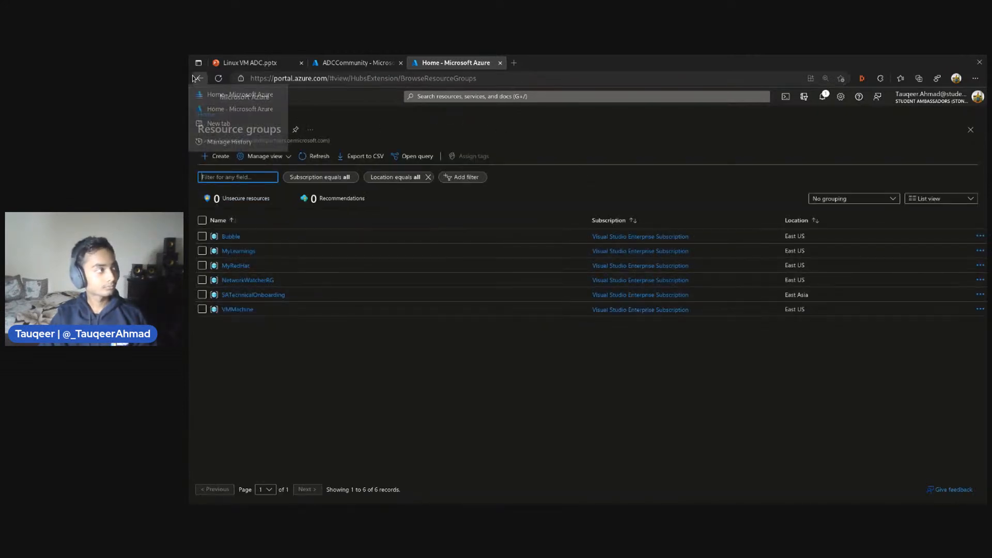
click(217, 109)
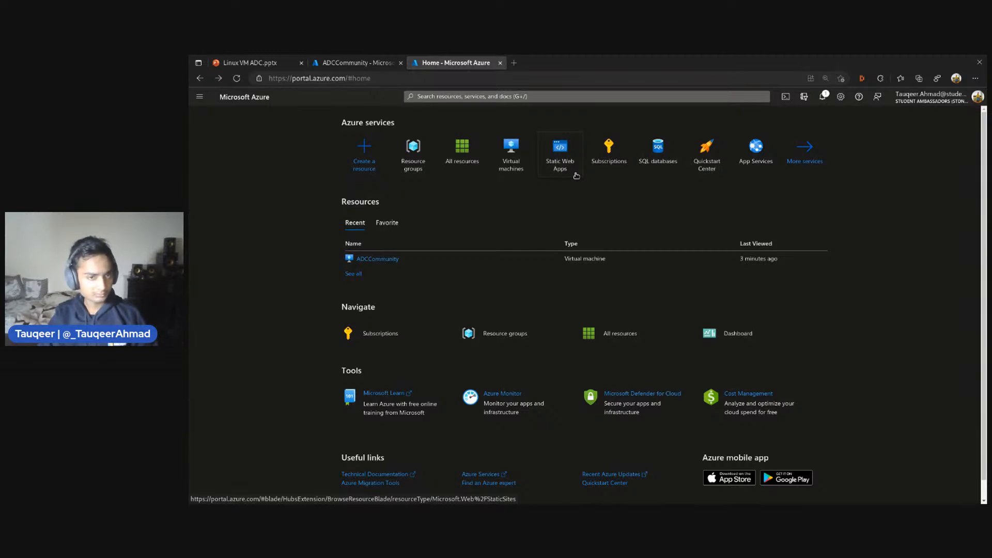
Reload the portal home page and open the ADCCommunity virtual machine from the recent resources
mouse_move(621, 165)
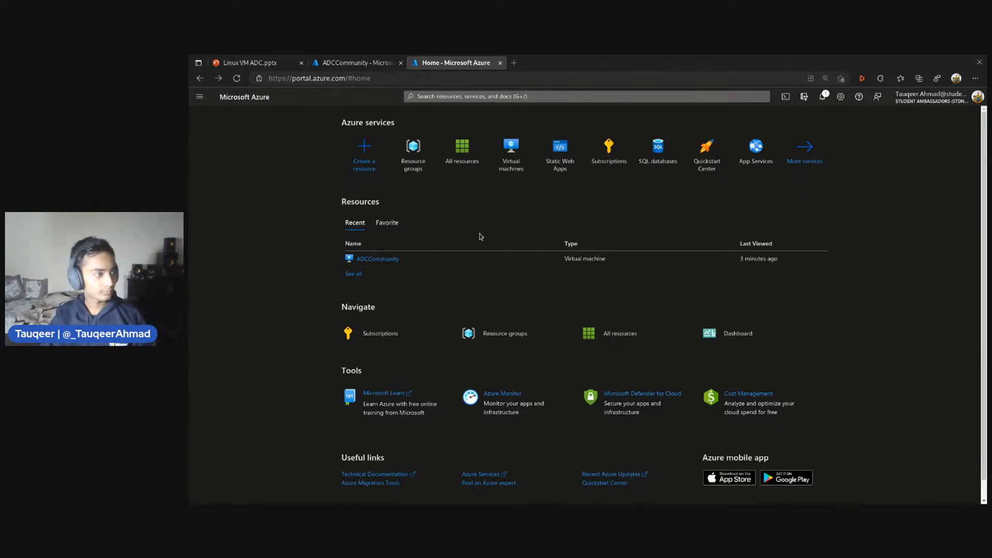
key(F5)
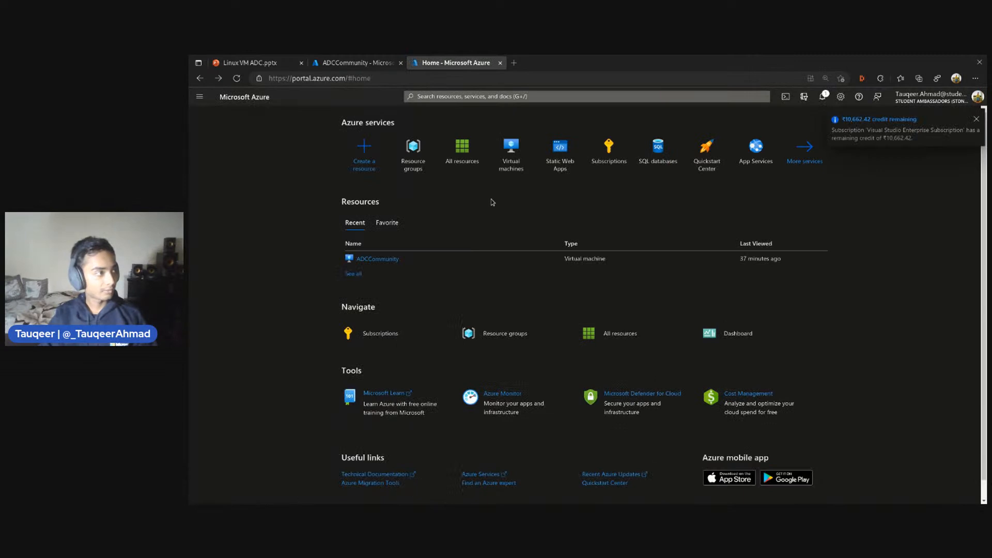
click(397, 260)
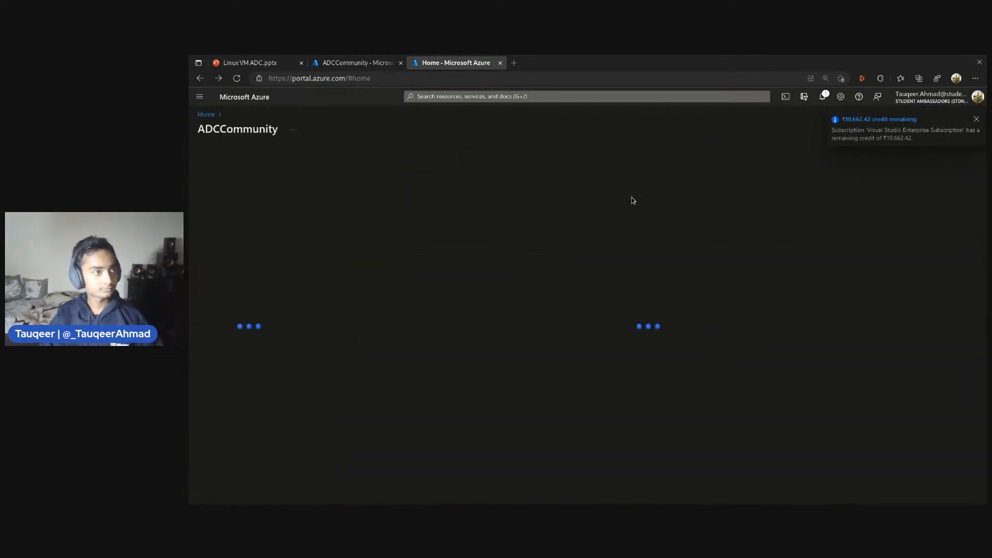
Clear the full list of recently viewed resources and return to the portal home page
click(200, 78)
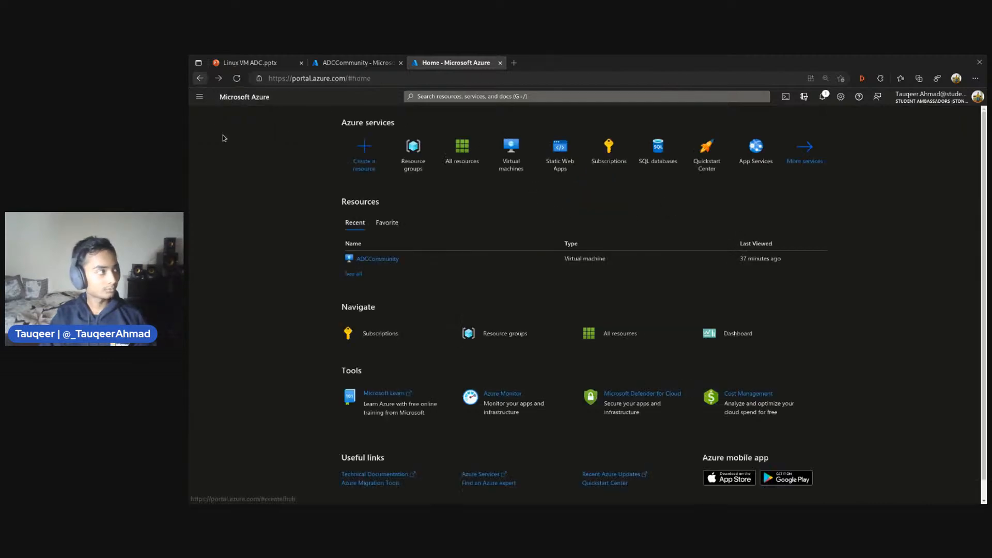
click(354, 273)
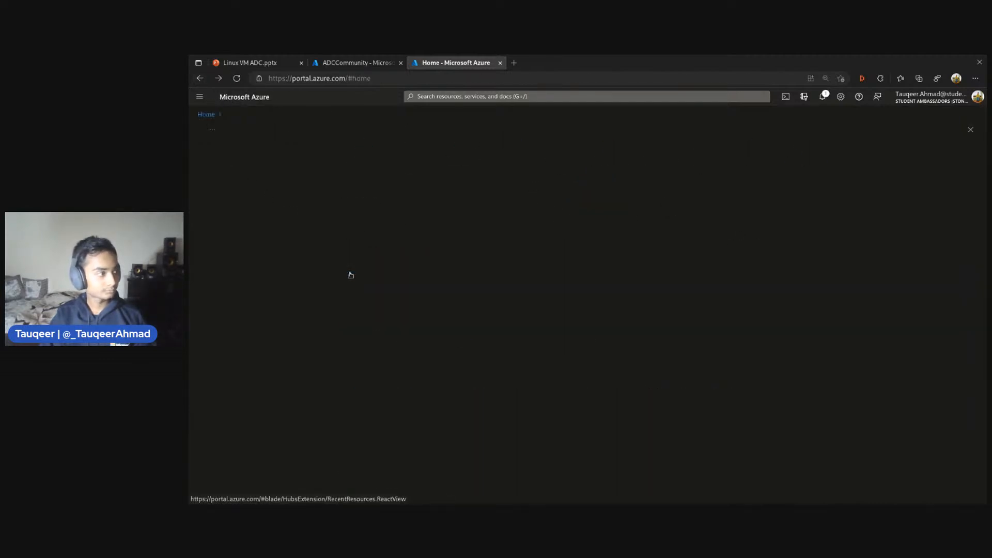
click(250, 158)
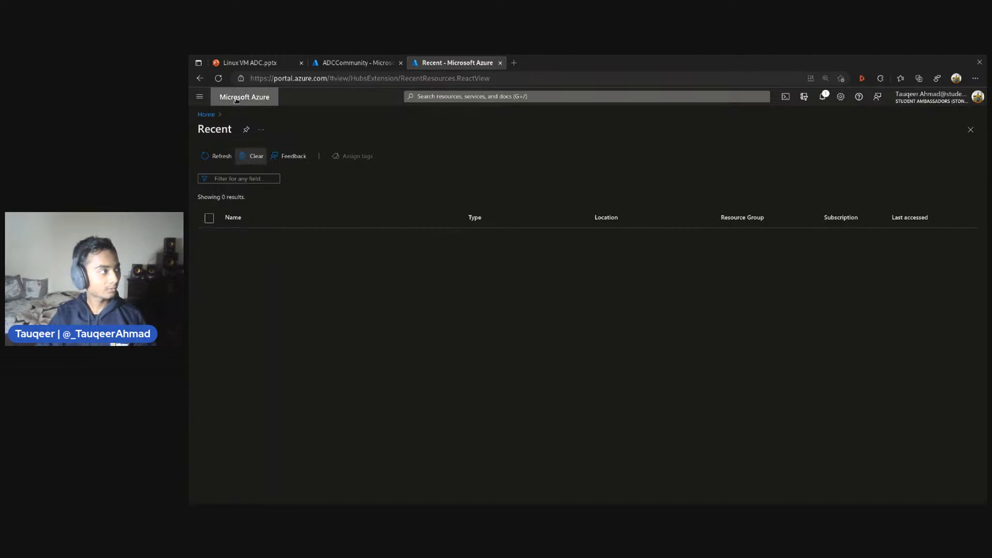
click(219, 78)
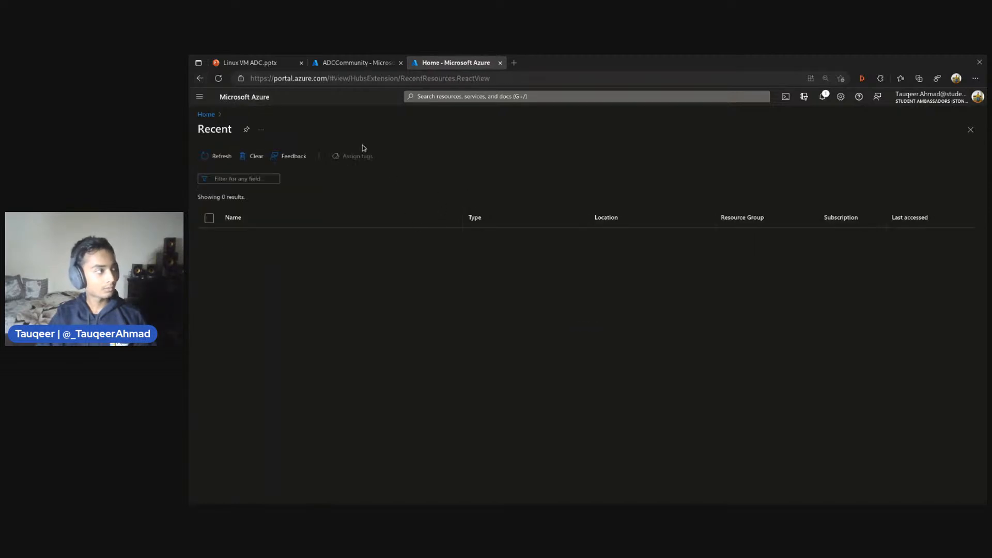
right_click(201, 79)
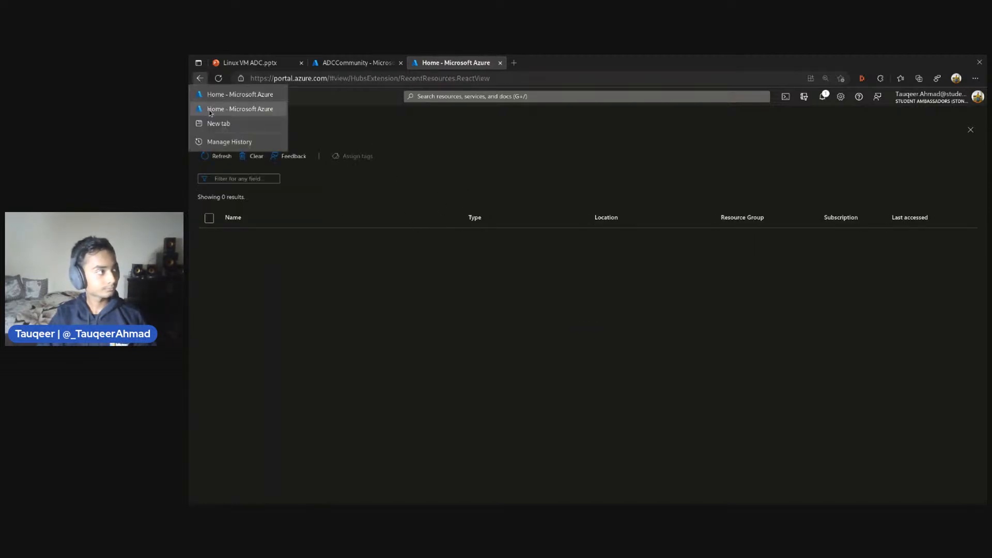
click(238, 109)
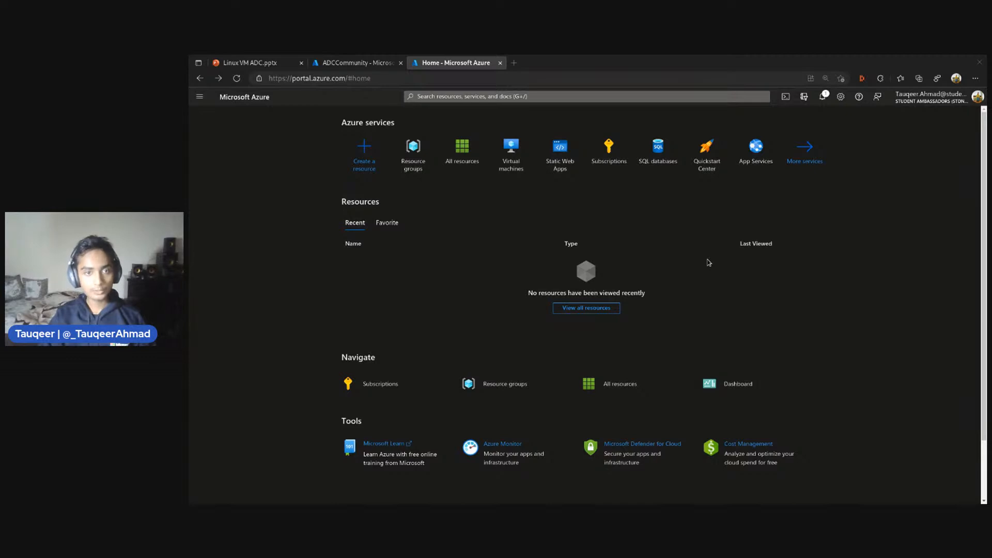
Open the virtual machines service from the portal home page and reset the page zoom to its default
scroll(475, 229, down, 1)
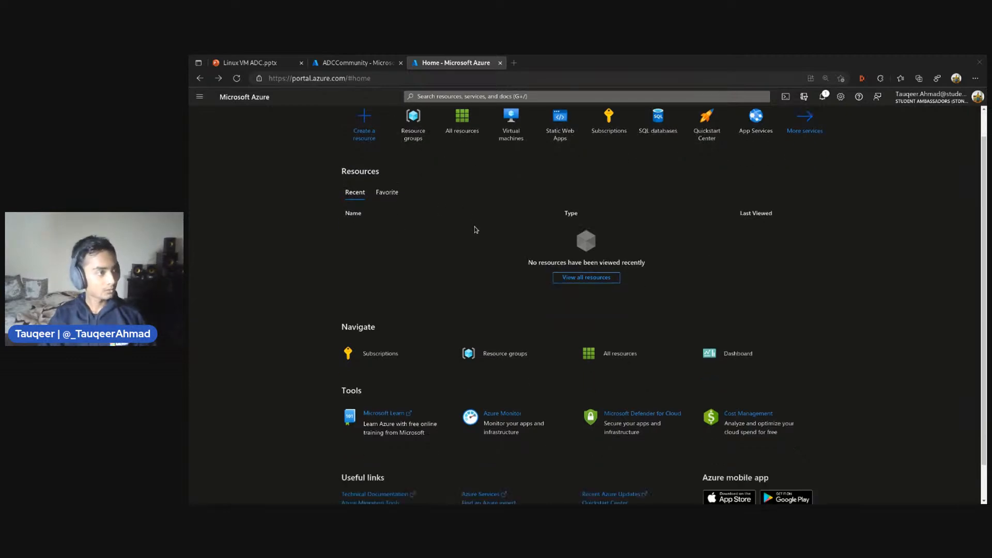
scroll(475, 229, up, 1)
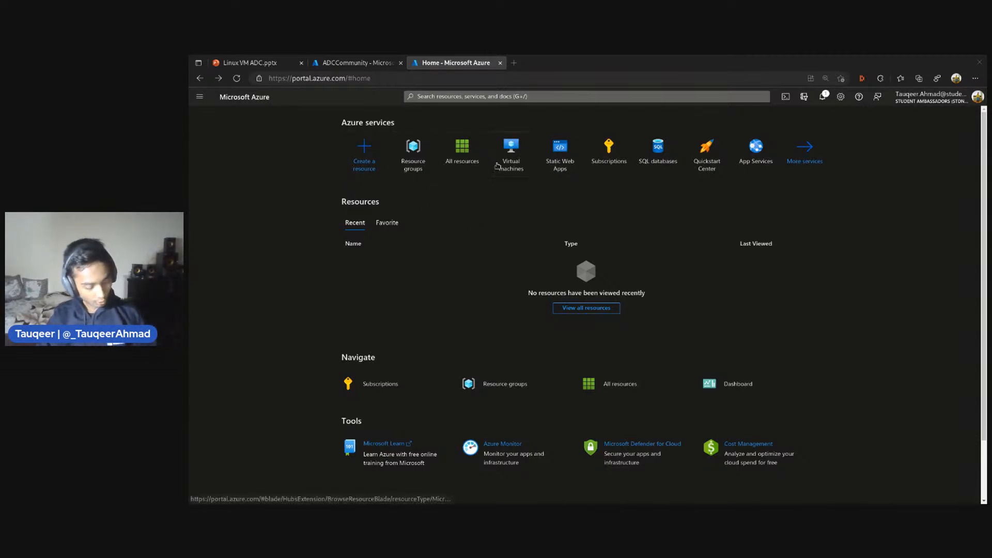
key(ctrl+plus)
key(ctrl+plus)
key(ctrl+plus)
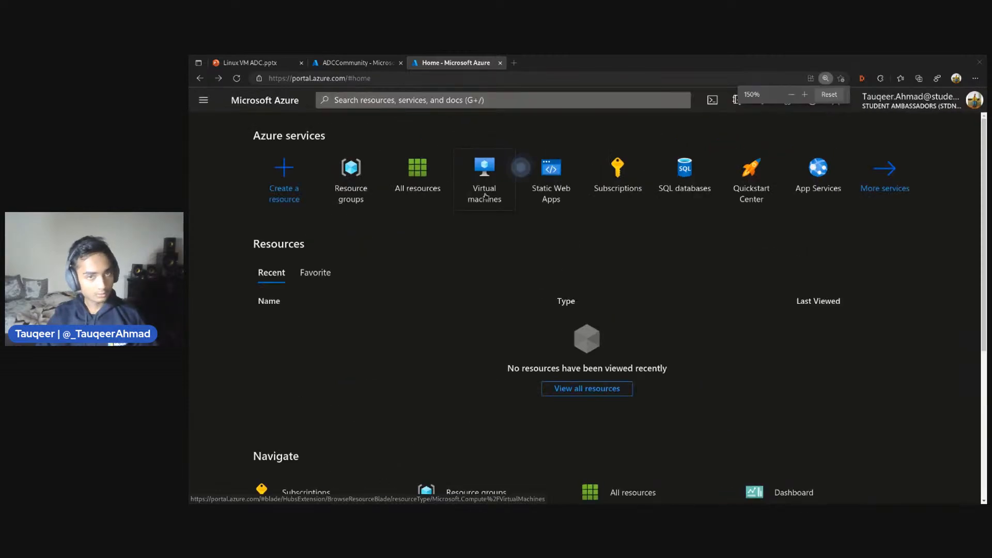
key(ctrl+plus)
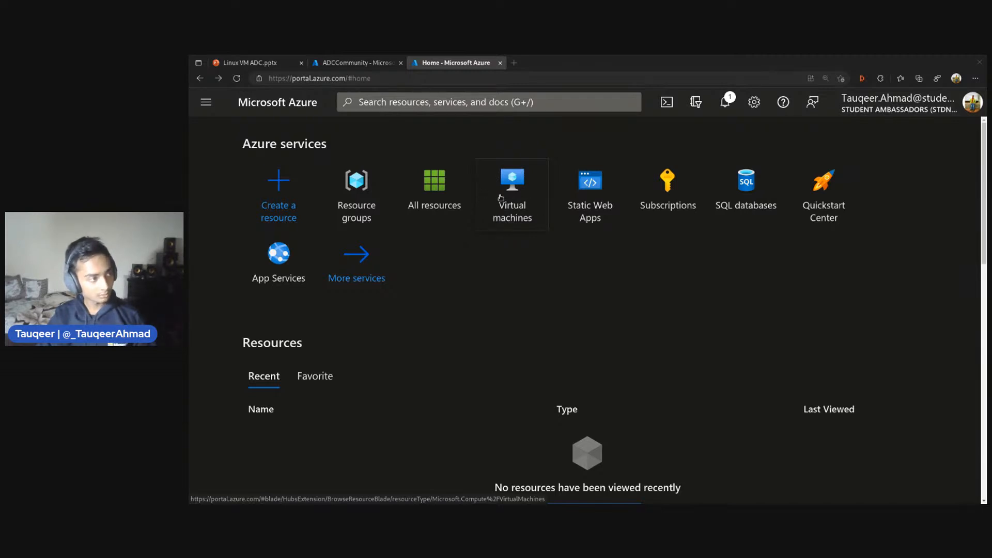
click(500, 198)
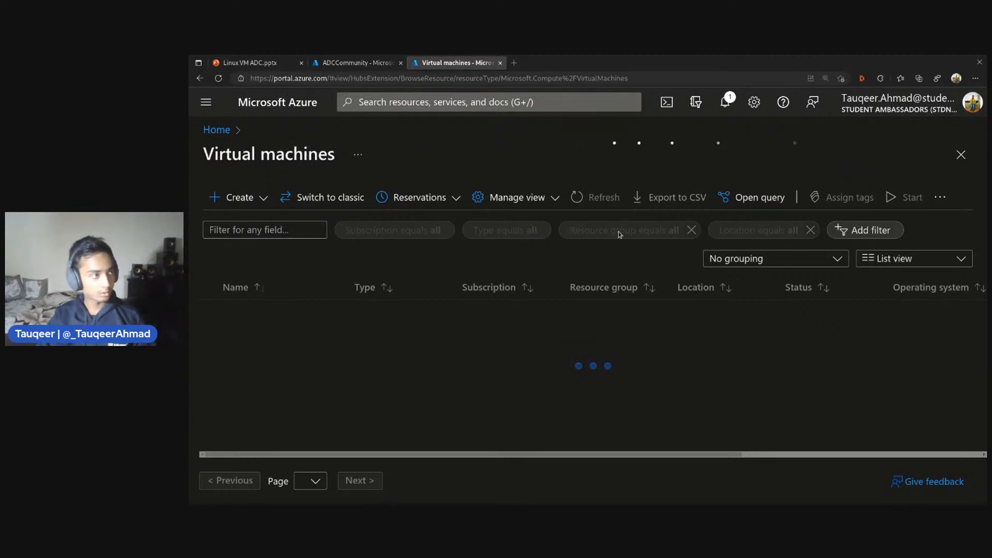
key(ctrl+minus)
key(ctrl+minus)
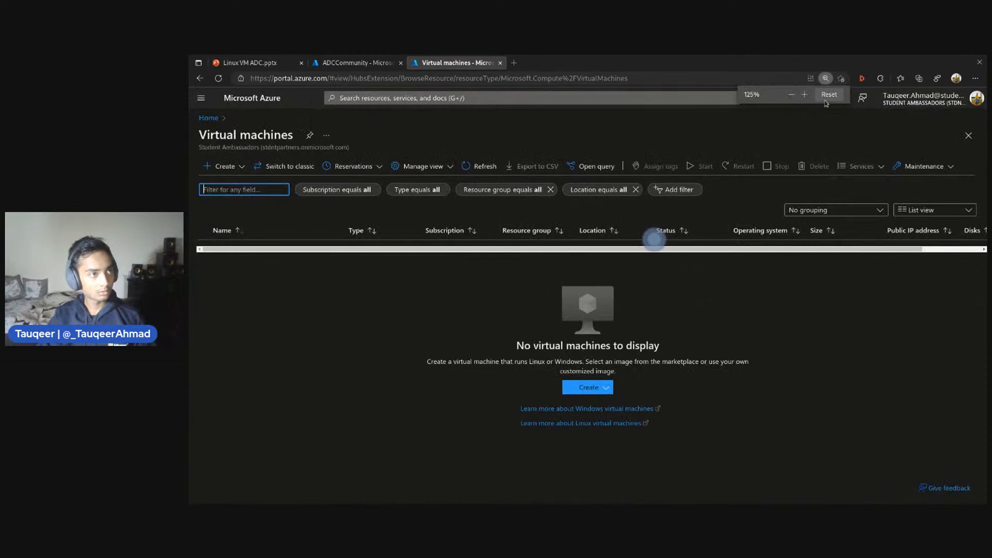
click(827, 98)
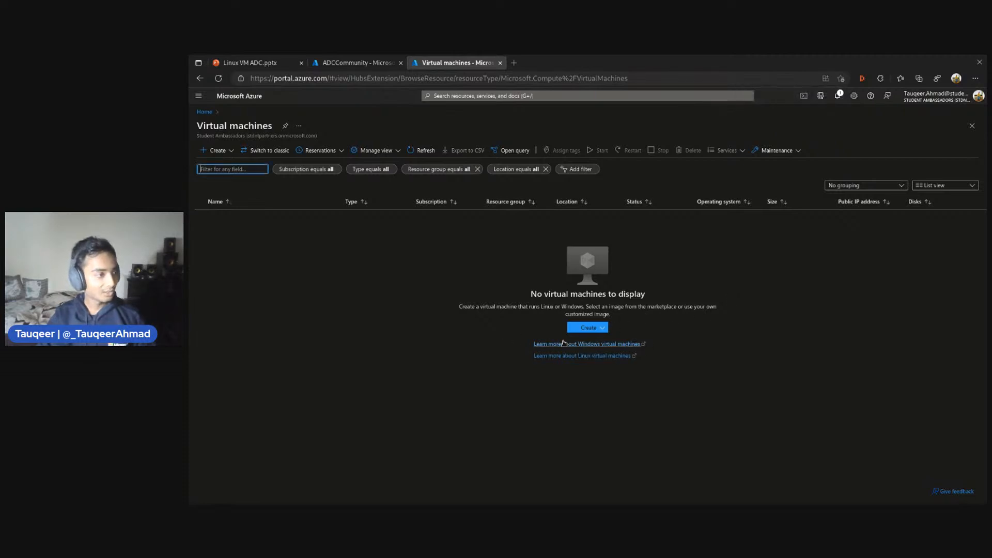
Start creating an Azure virtual machine and select Visual Studio Enterprise Subscription as its subscription
click(601, 328)
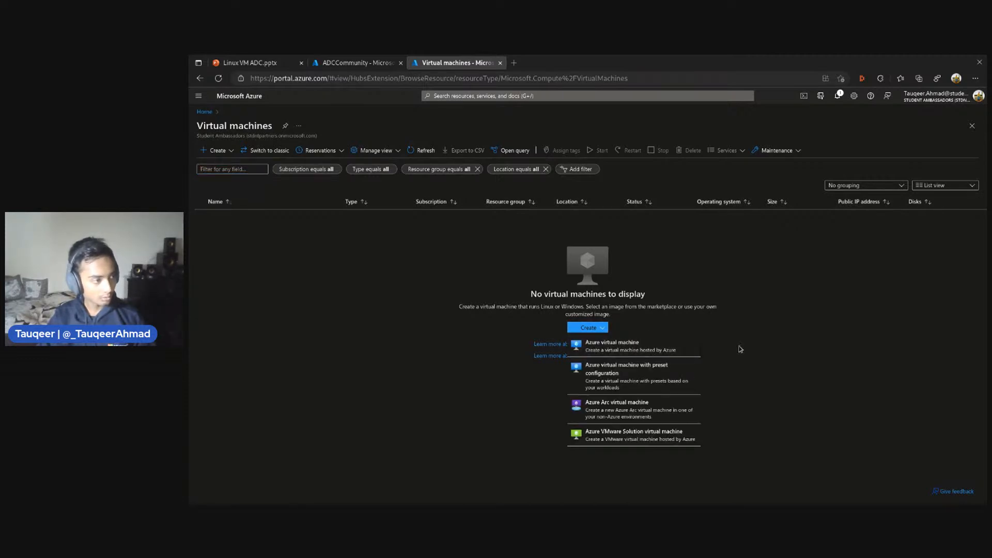
click(591, 347)
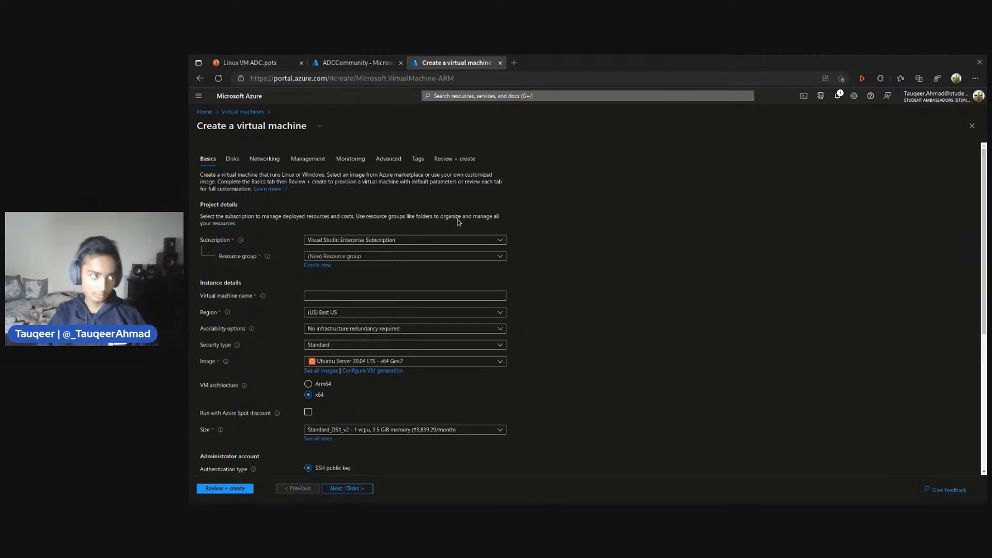
click(339, 254)
click(338, 267)
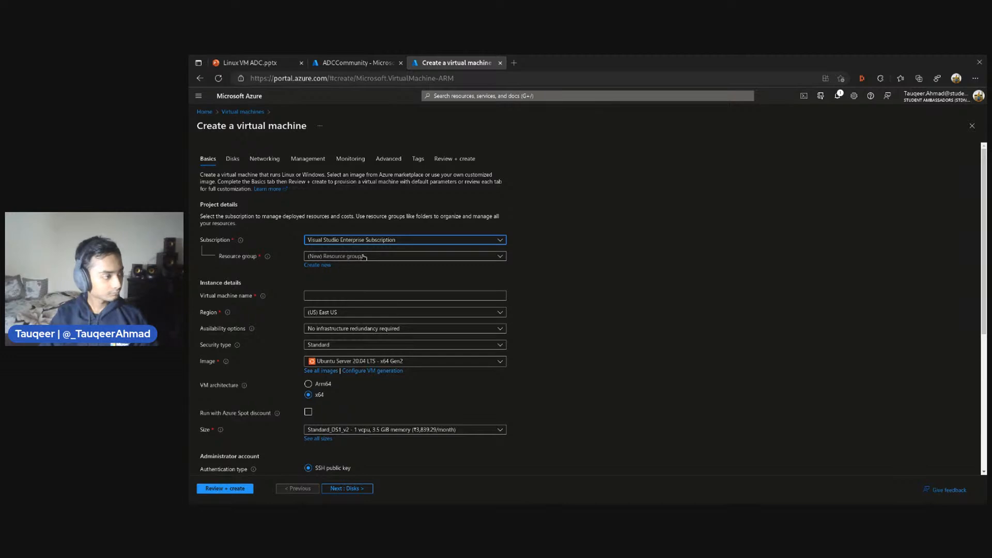
scroll(364, 257, down, 4)
scroll(364, 258, up, 3)
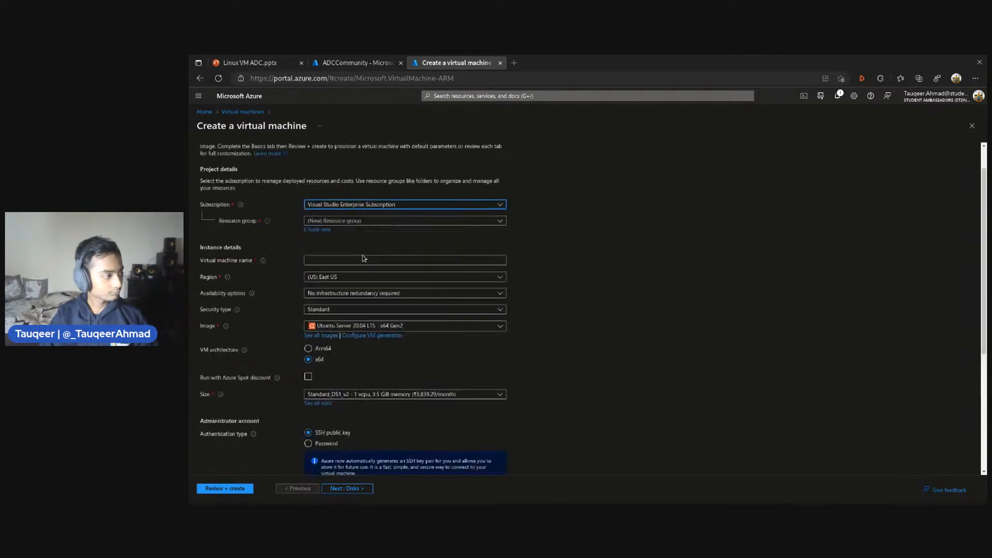
scroll(363, 259, up, 1)
click(351, 241)
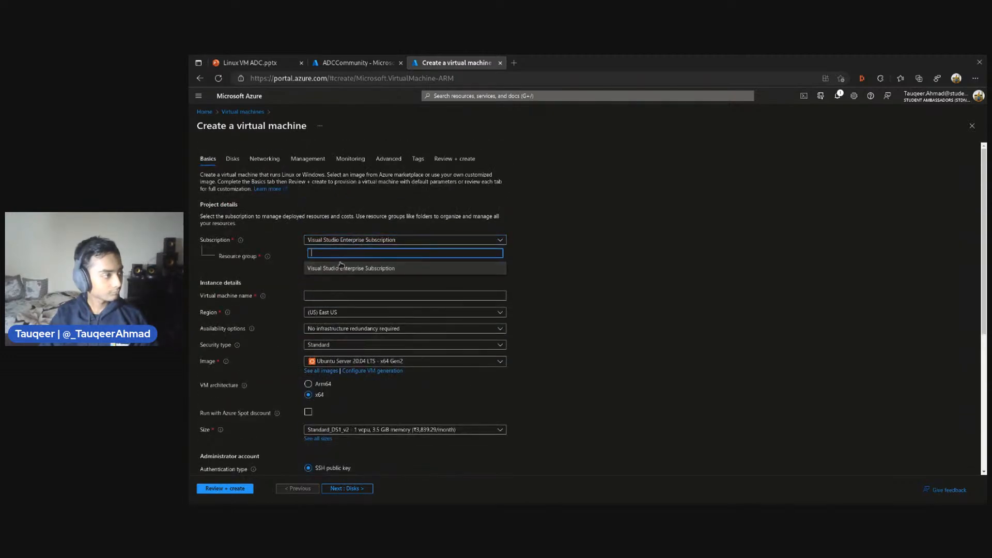
click(341, 267)
click(348, 256)
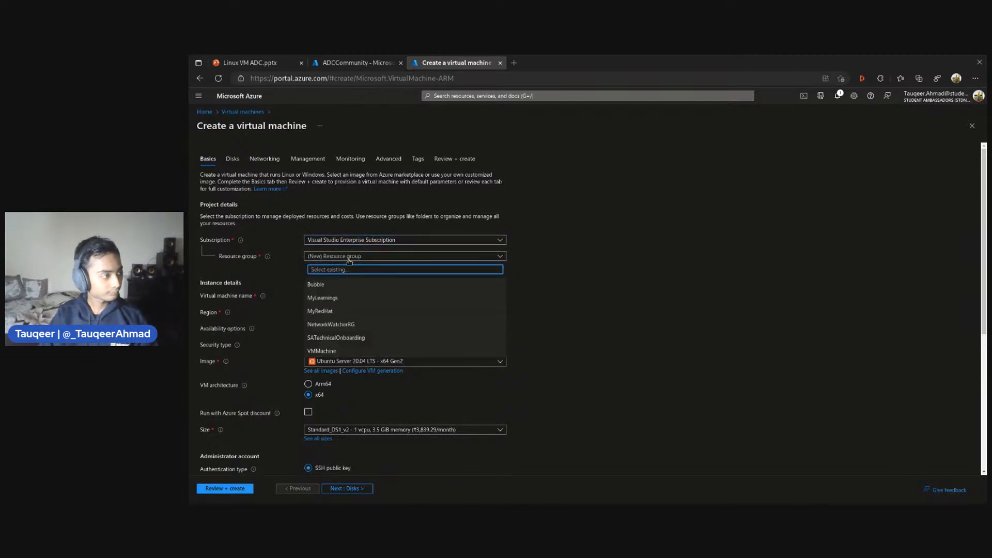
click(349, 258)
click(346, 257)
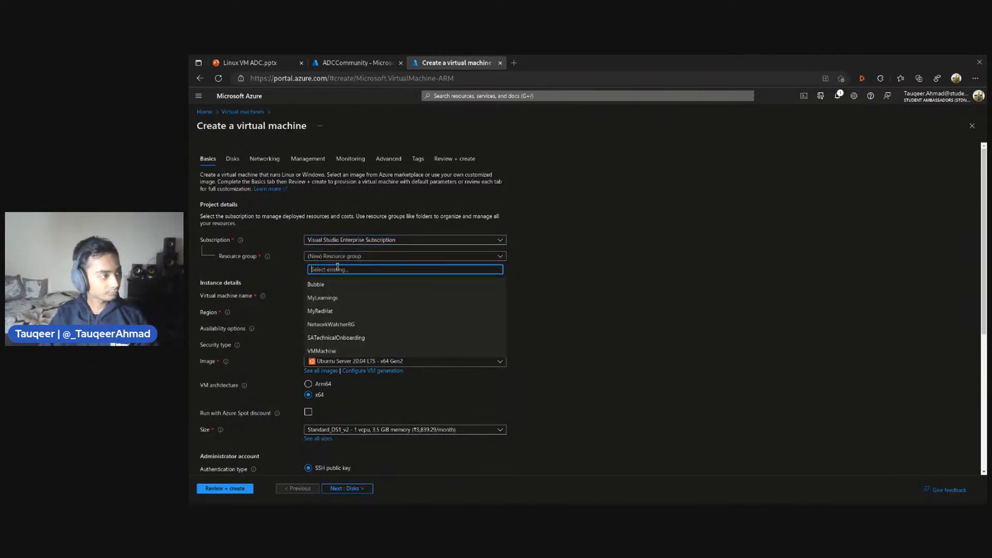
text(ADC)
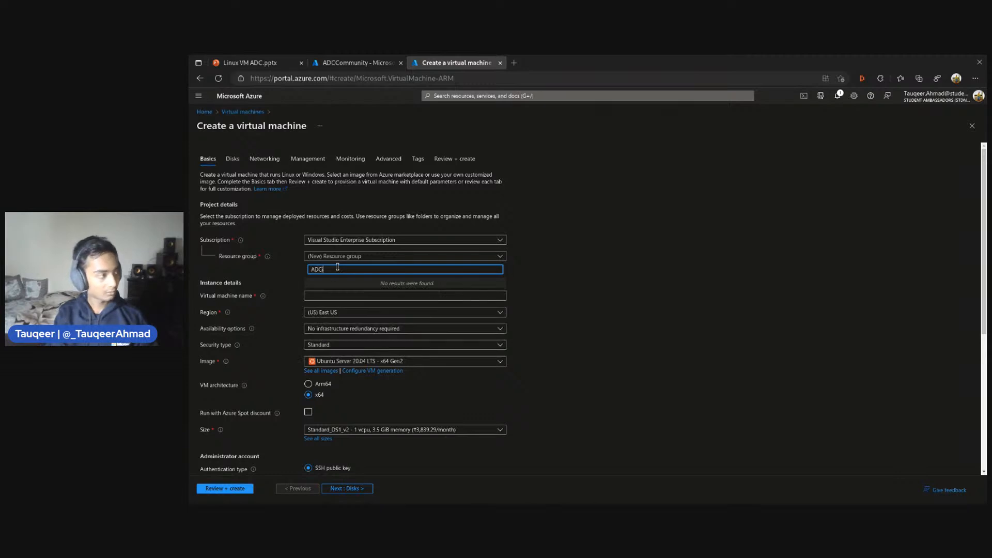
text(o)
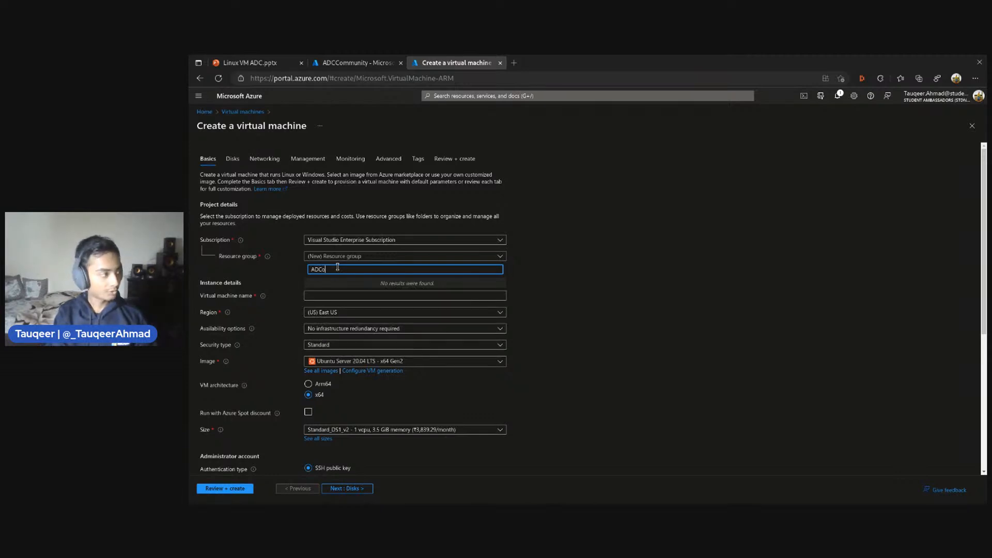
text(mmunity)
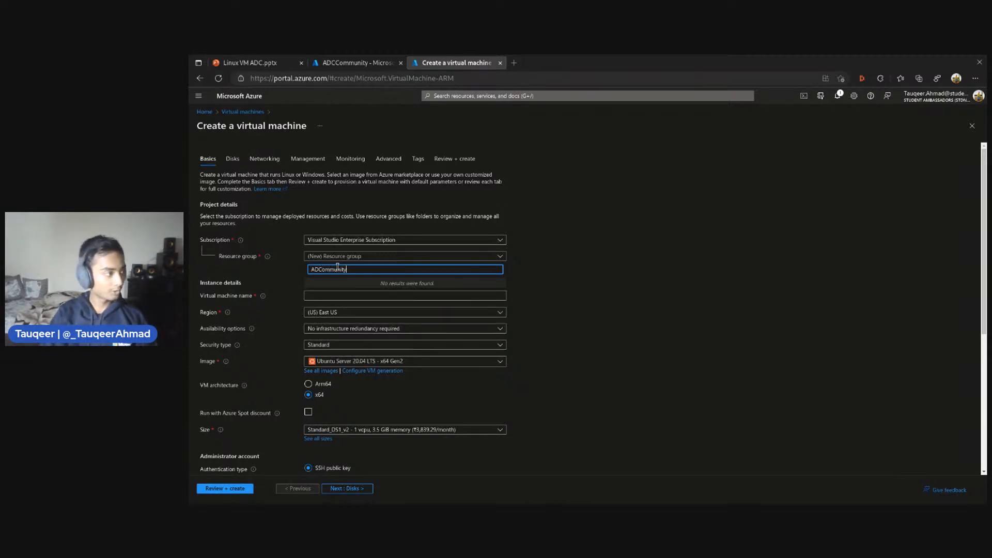
click(532, 290)
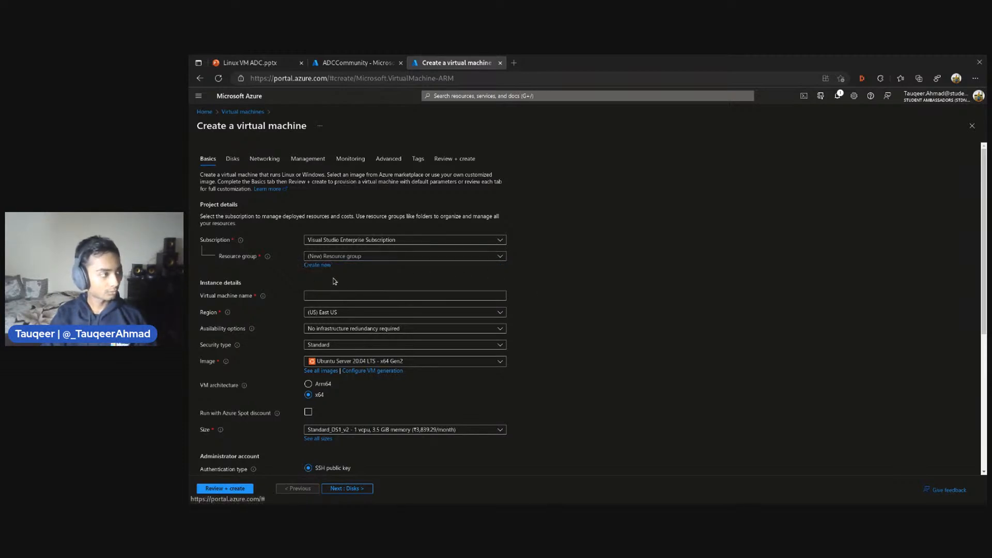
Create a new resource group named ADCommunity for the virtual machine
click(319, 265)
text(A)
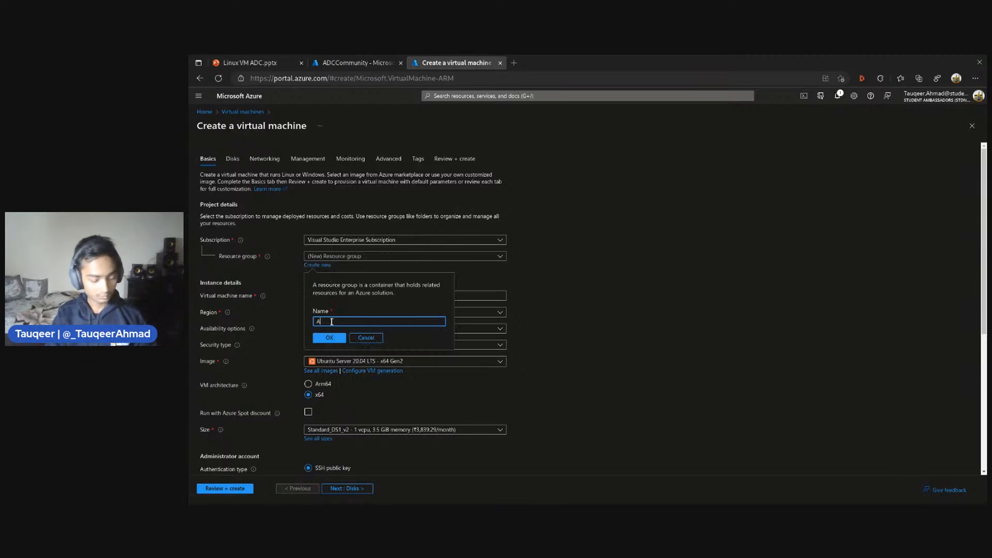
text(DCo)
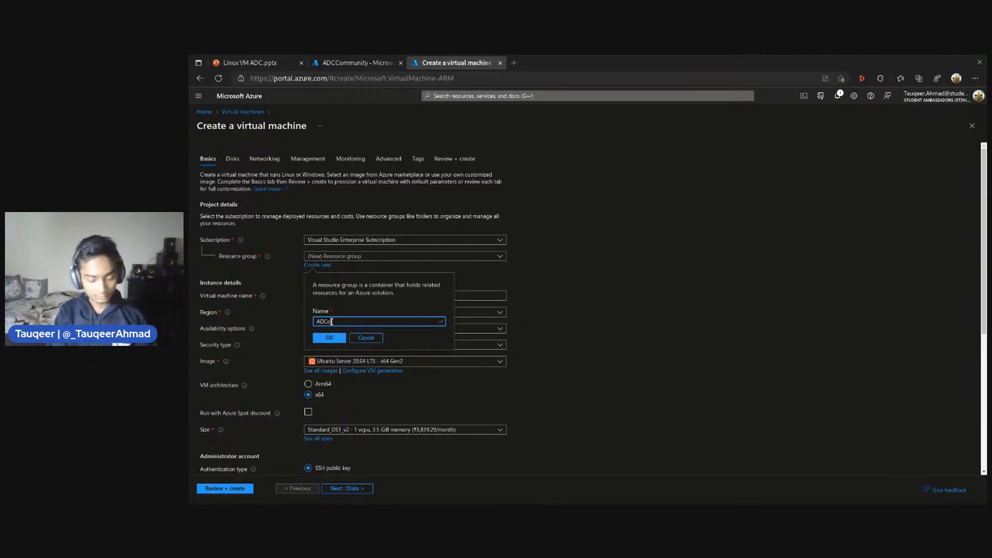
text(mmunity)
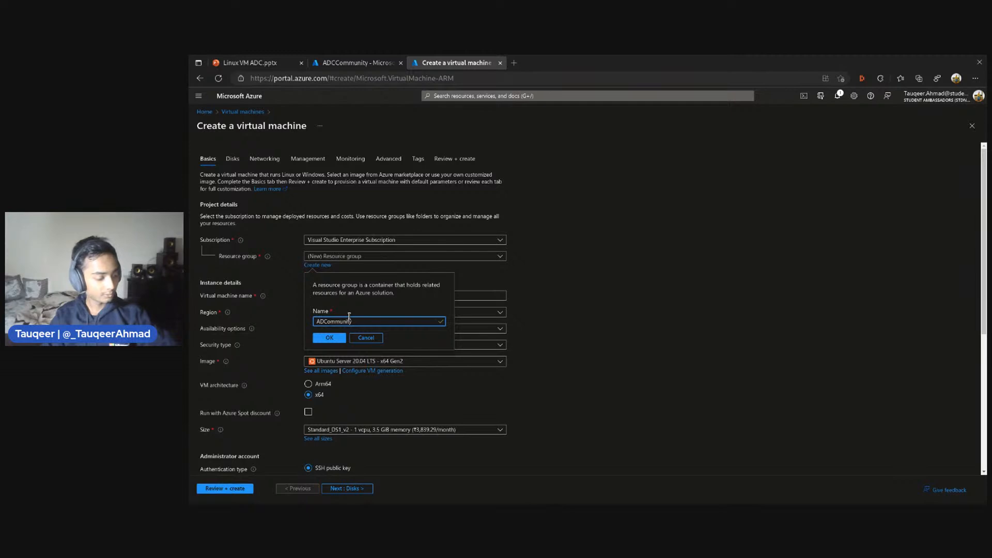
click(336, 337)
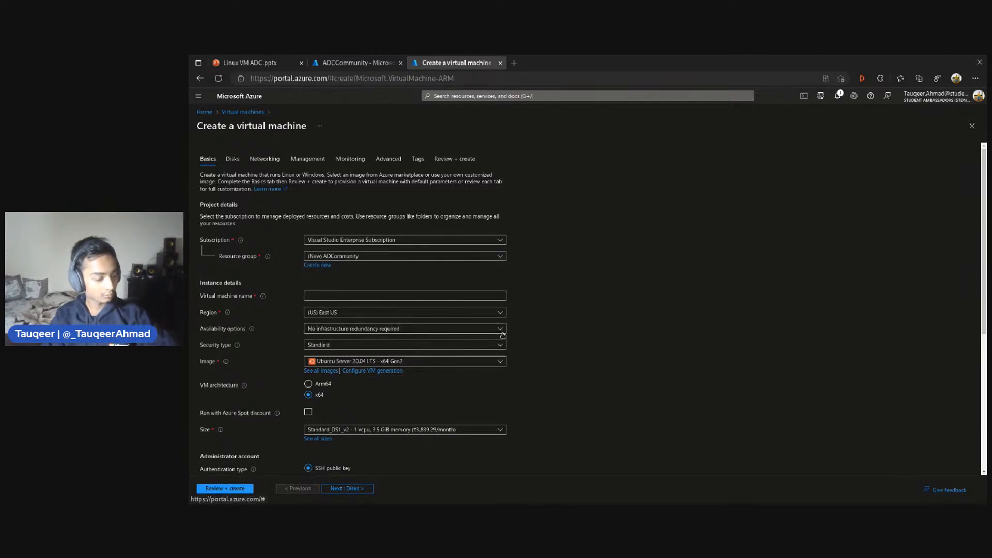
Name the virtual machine with the owner's first name followed directly by RedHat
click(321, 295)
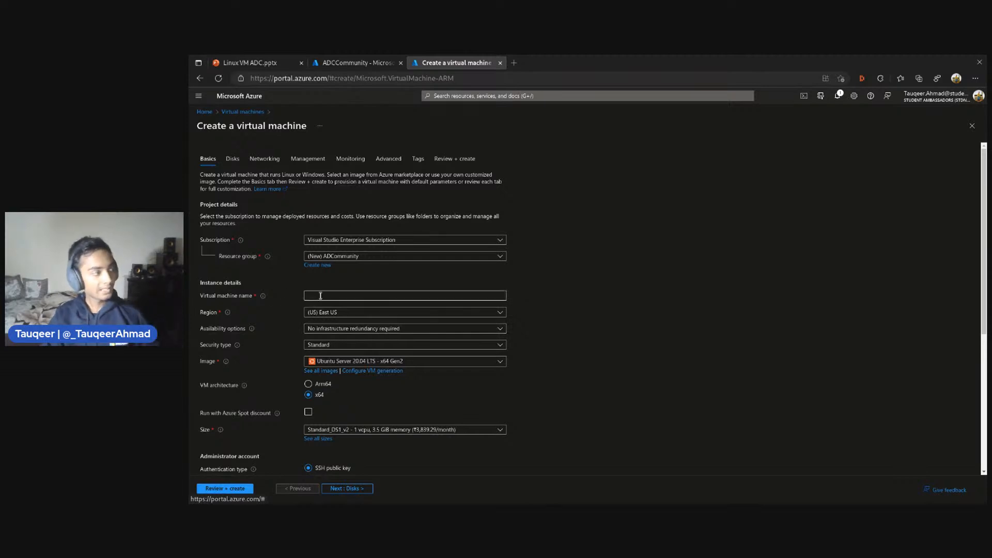
scroll(383, 292, down, 3)
scroll(383, 292, up, 3)
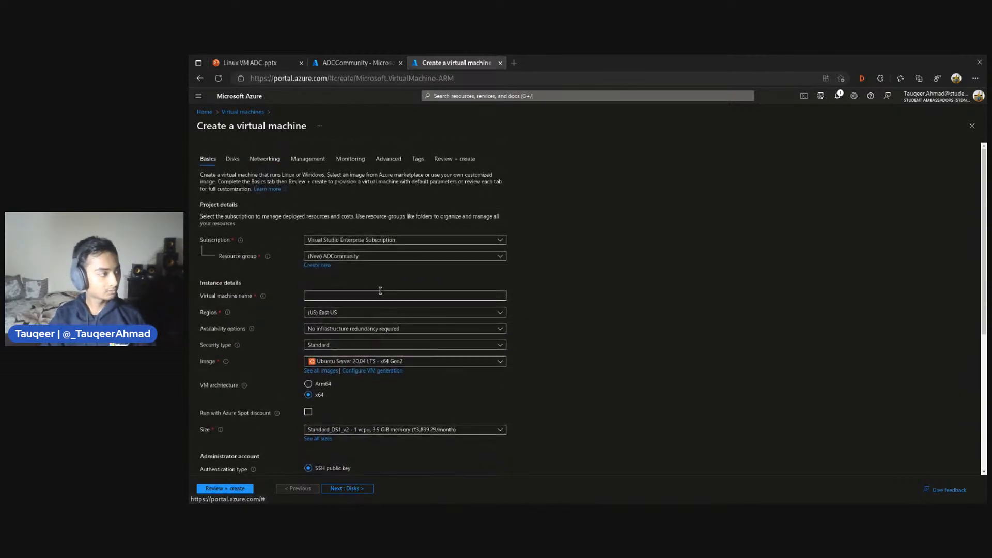
click(314, 298)
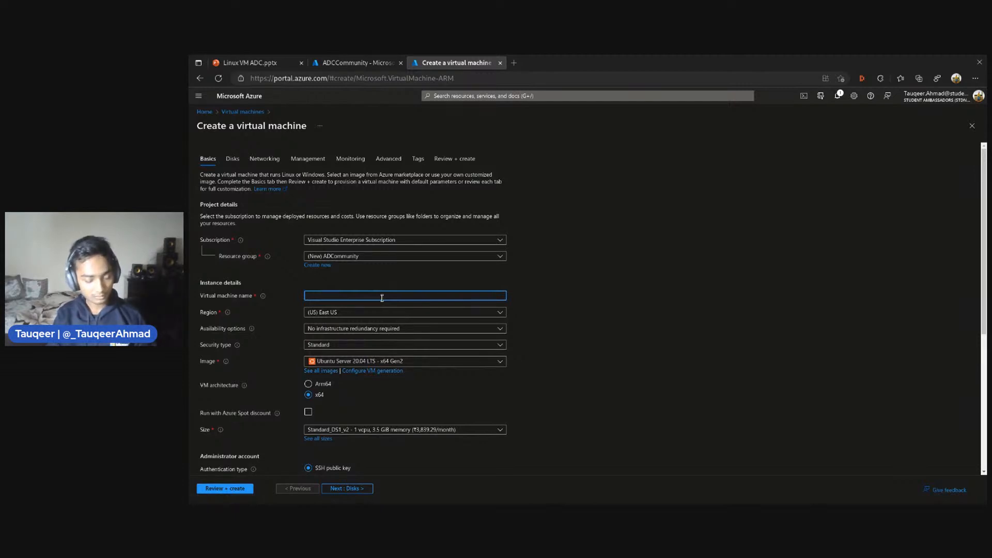
text(Tauqee)
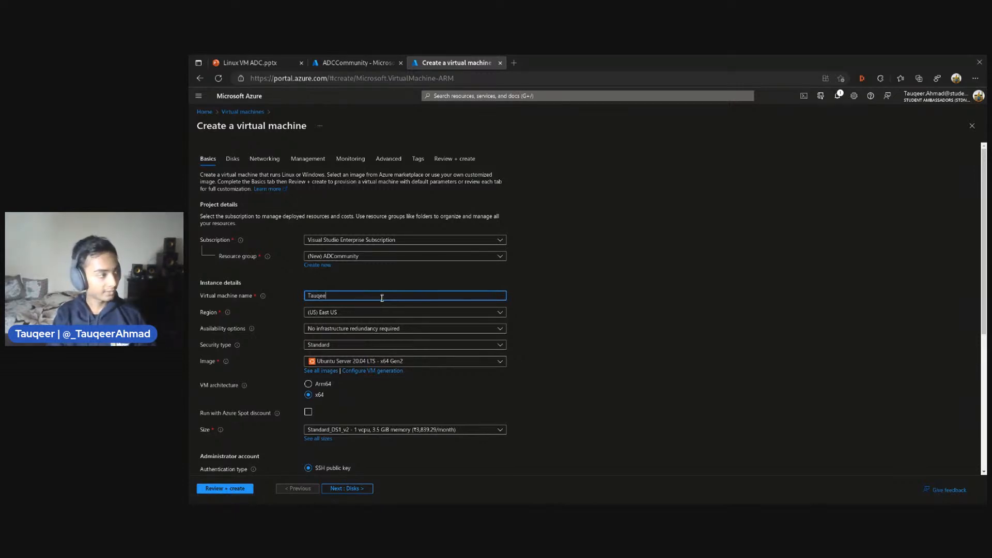
text(rRedHat)
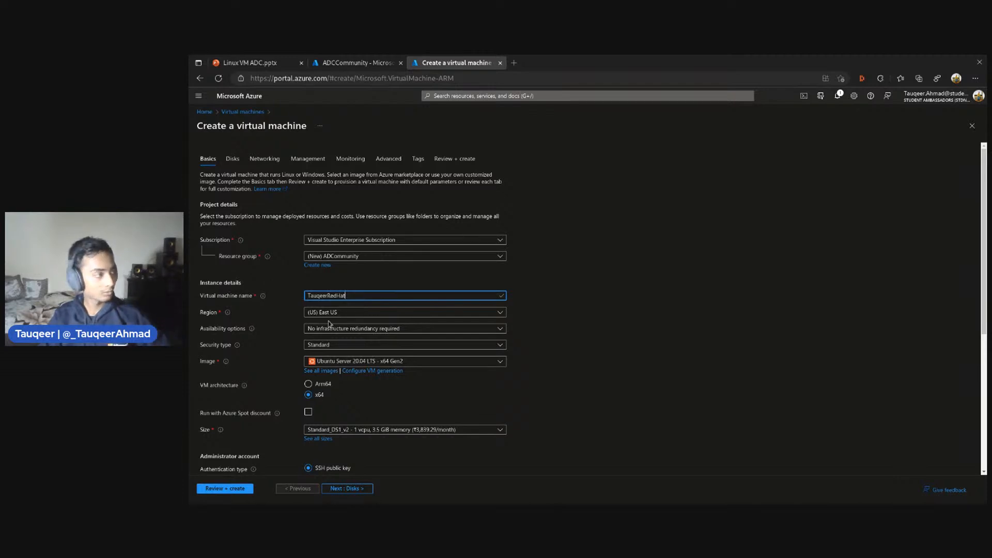
Choose (US) East US as the virtual machine's region after browsing the other available regions
scroll(423, 309, down, 1)
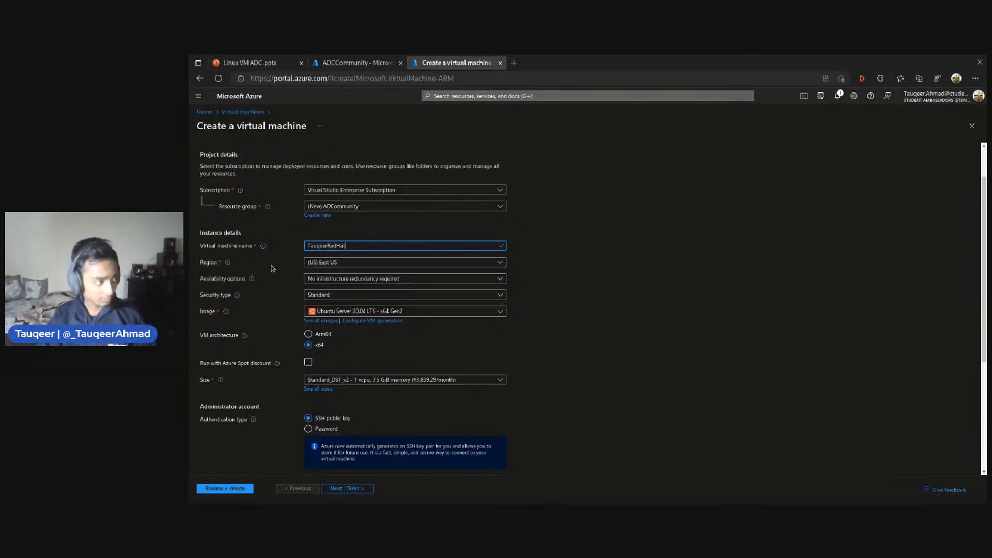
click(321, 264)
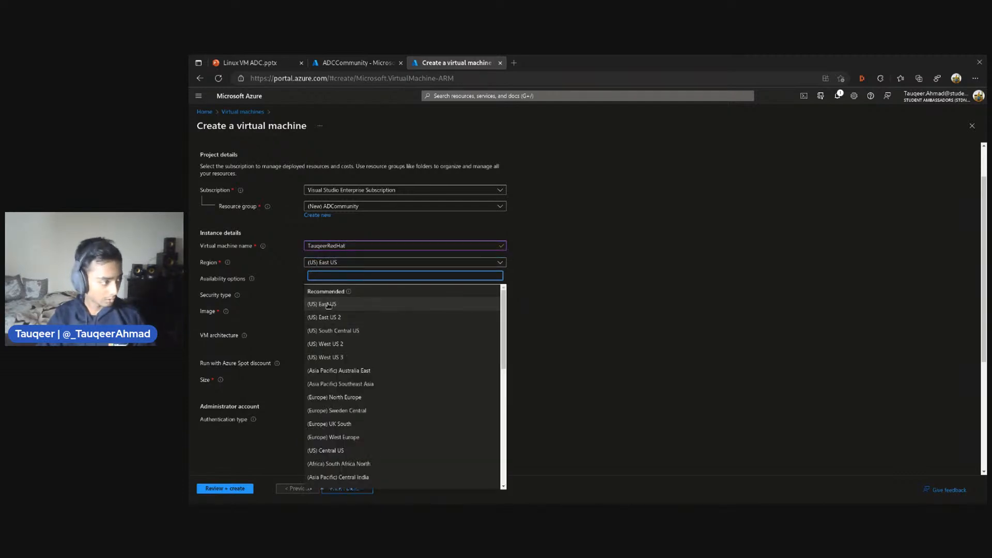
click(331, 306)
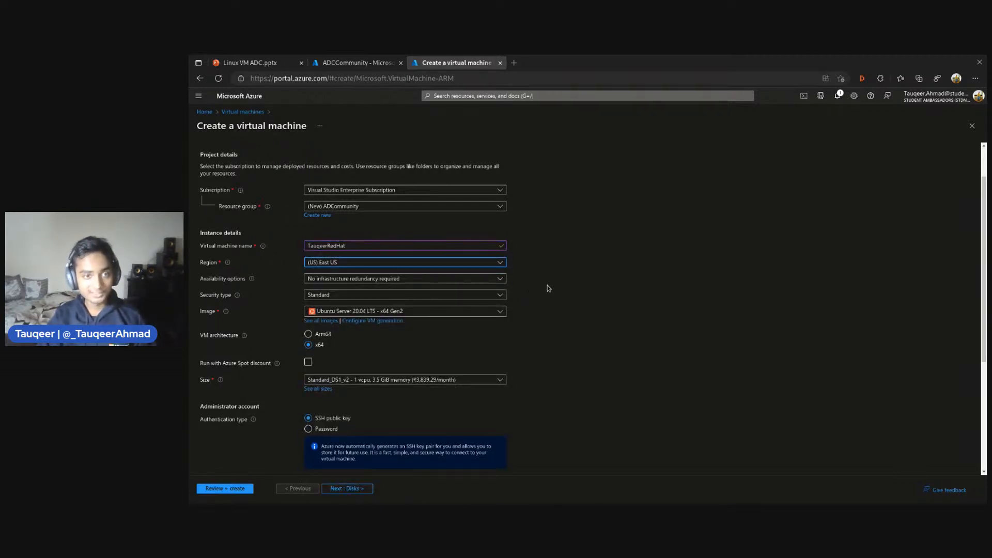
click(393, 263)
scroll(396, 414, down, 5)
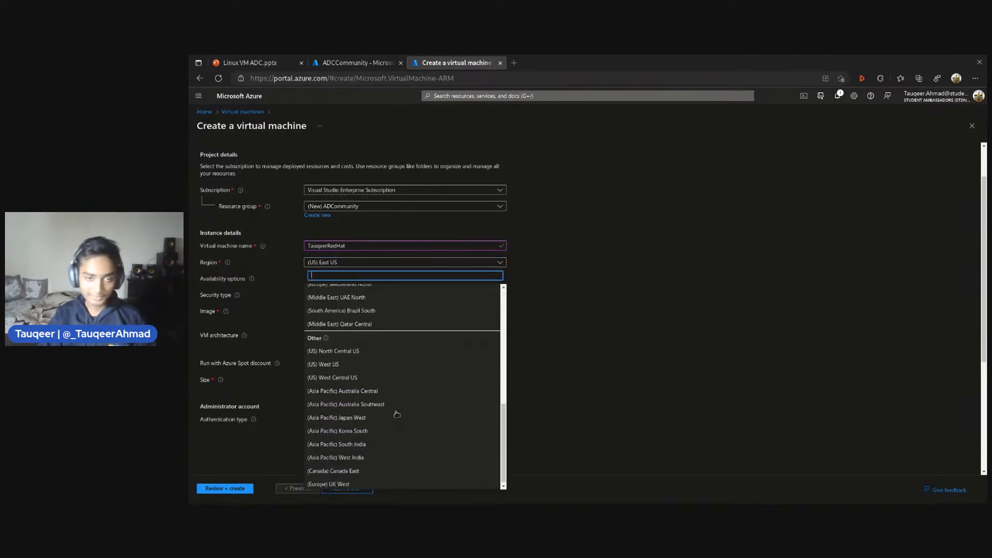
scroll(403, 423, up, 6)
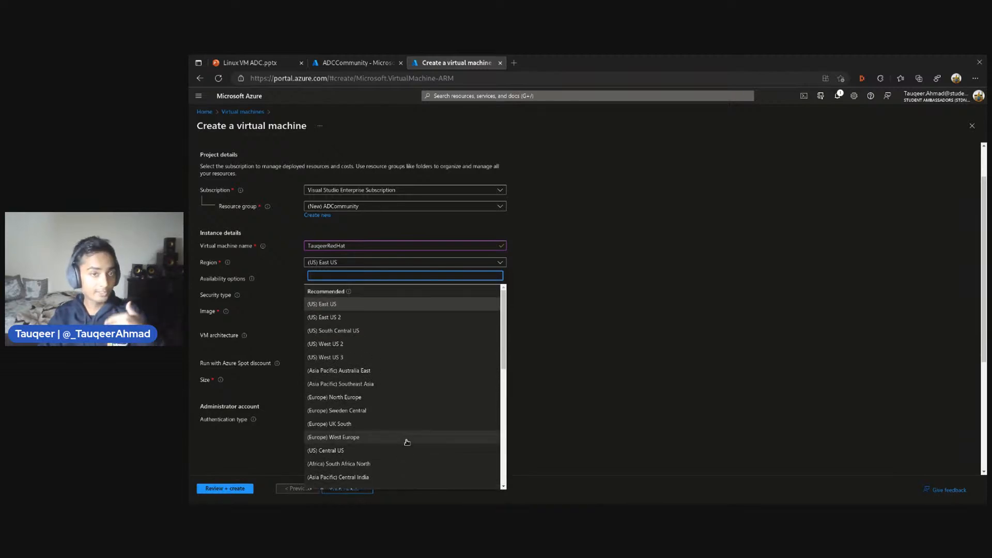
click(335, 306)
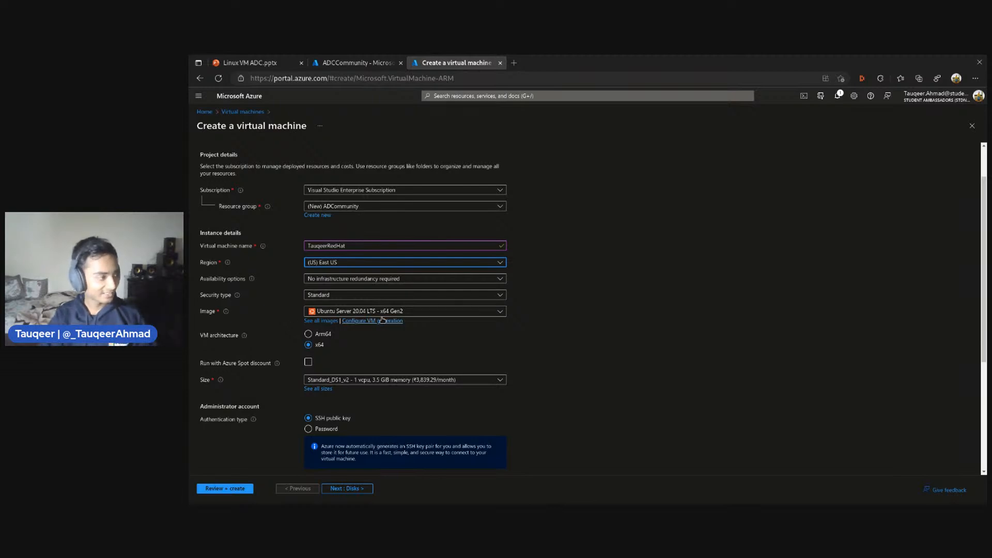
Set the virtual machine's image to Red Hat Enterprise Linux 8.6 (LVM) - x64 Gen2
click(449, 311)
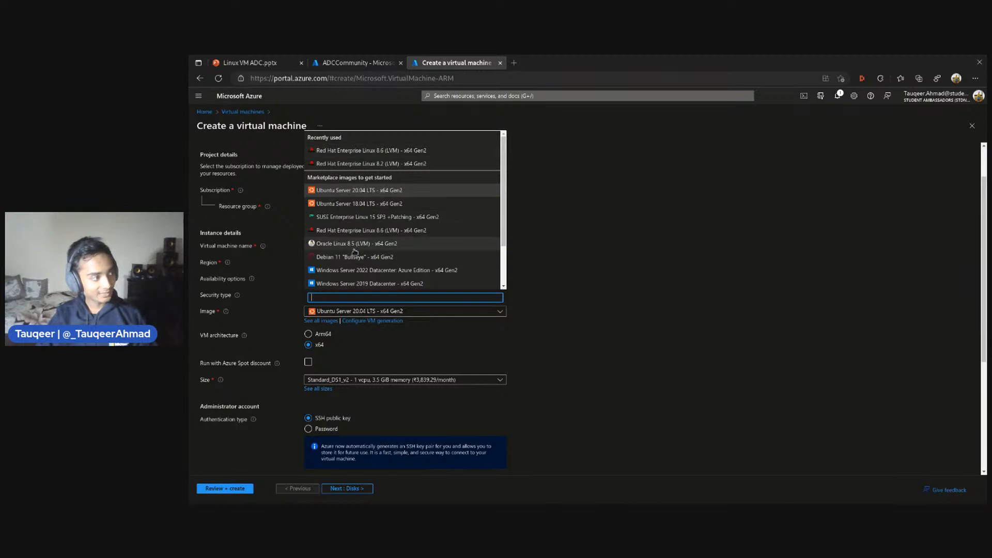
scroll(351, 259, down, 2)
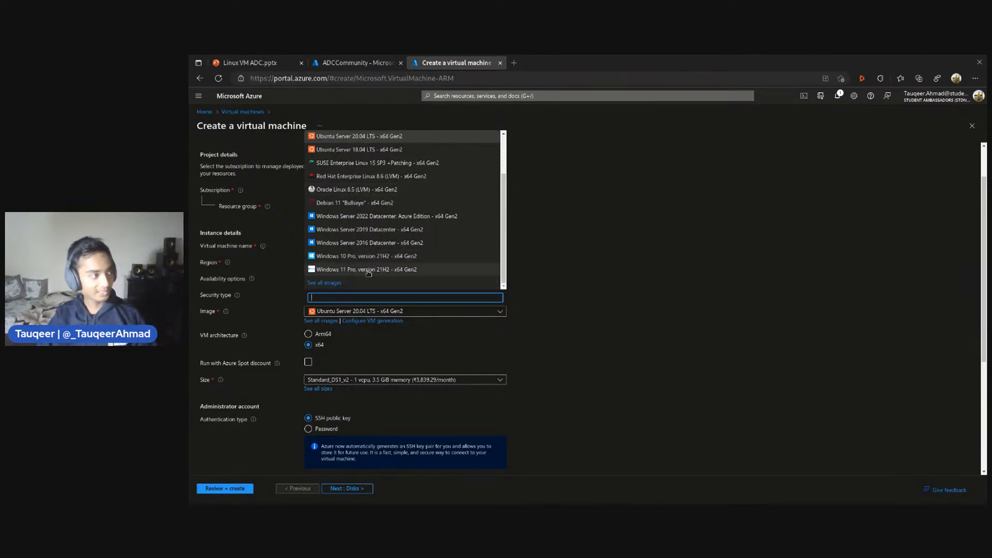
scroll(350, 217, up, 3)
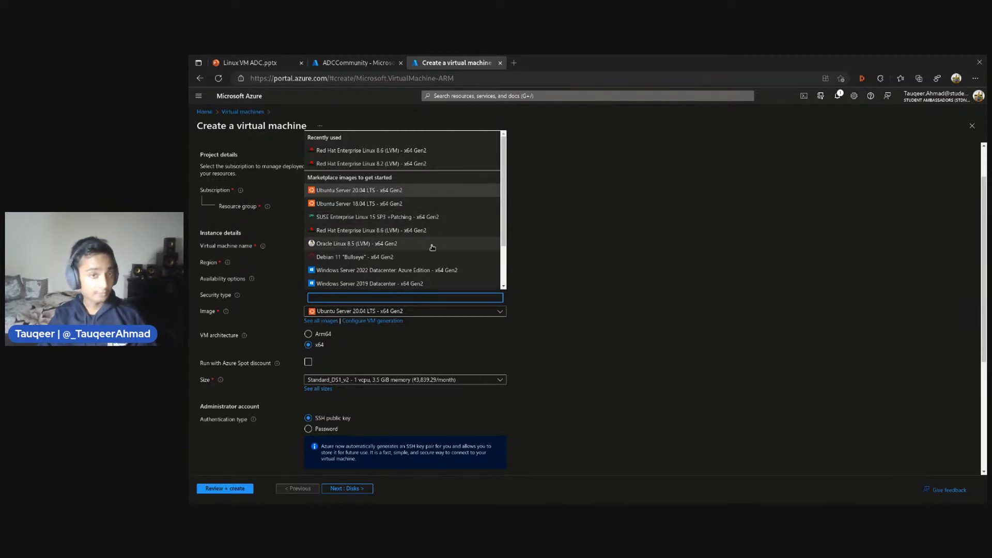
scroll(431, 247, down, 2)
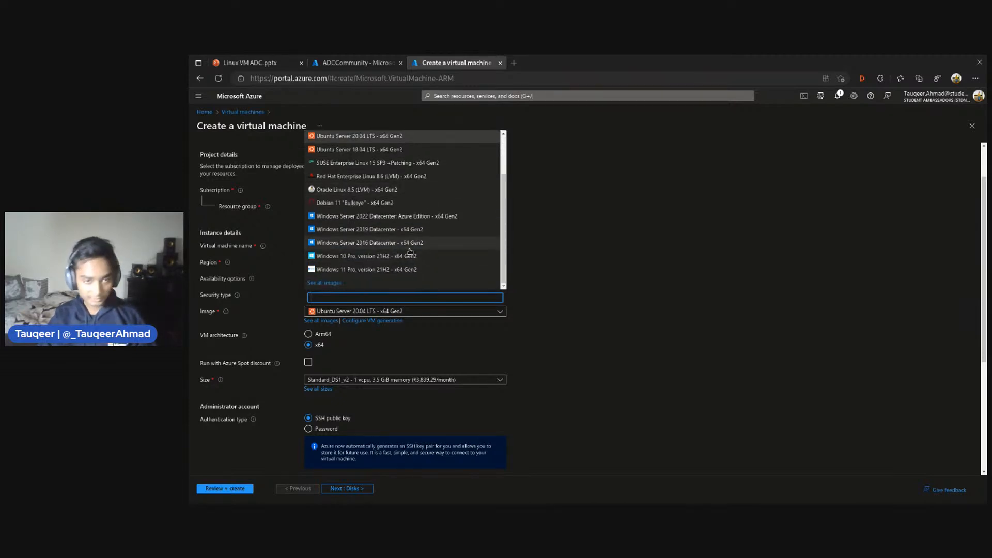
scroll(410, 251, up, 2)
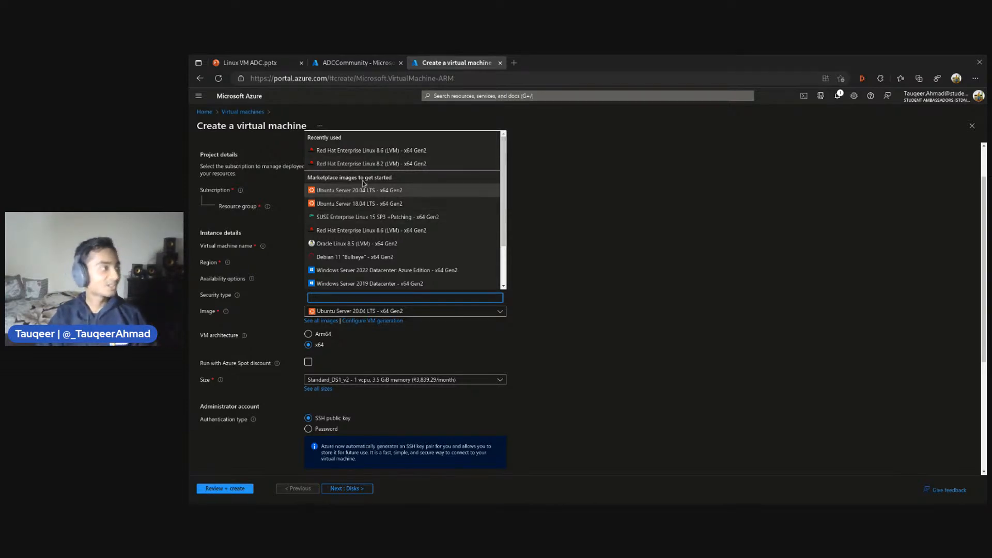
click(390, 150)
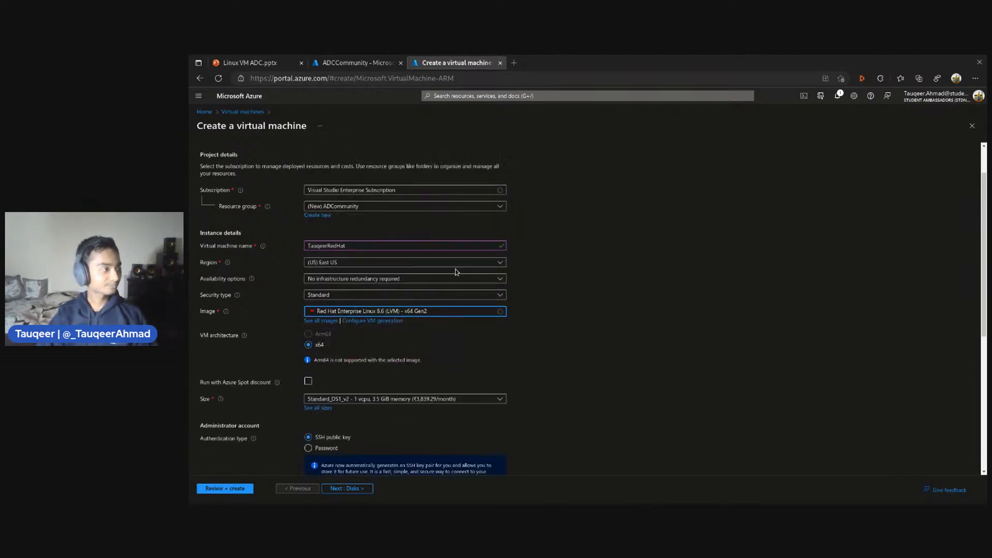
Review the VM architecture and the sizes offered for the virtual machine without changing the selection
scroll(577, 305, down, 1)
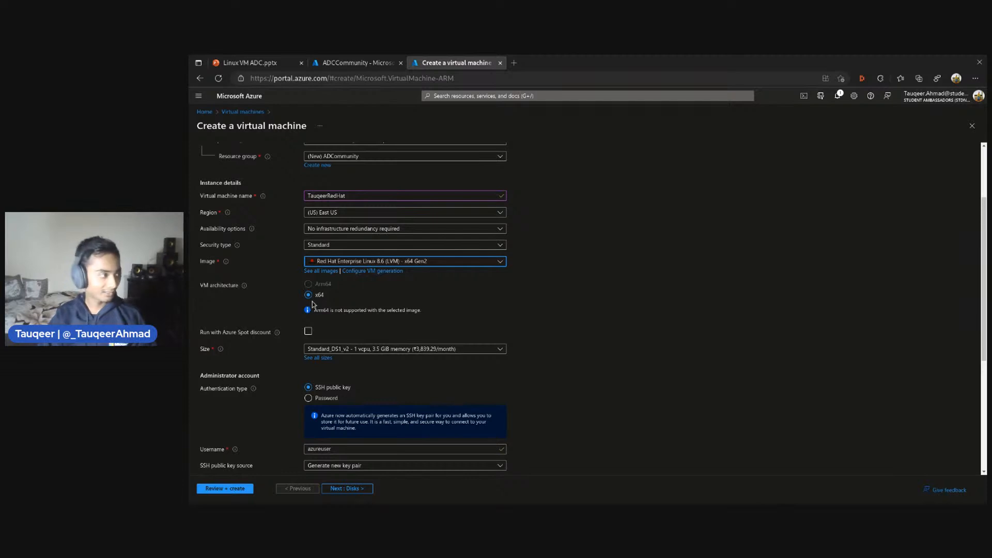
scroll(348, 301, down, 1)
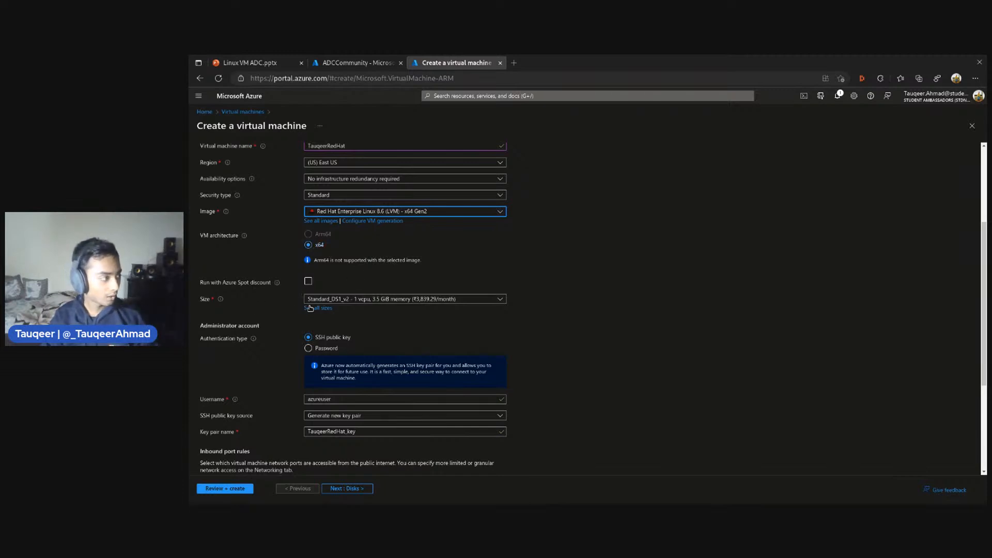
scroll(266, 298, down, 2)
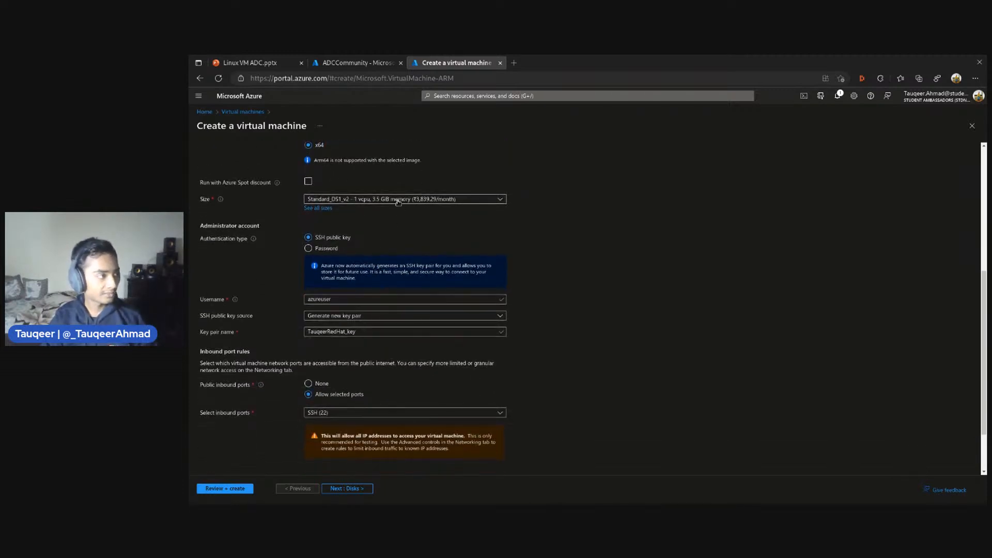
click(399, 200)
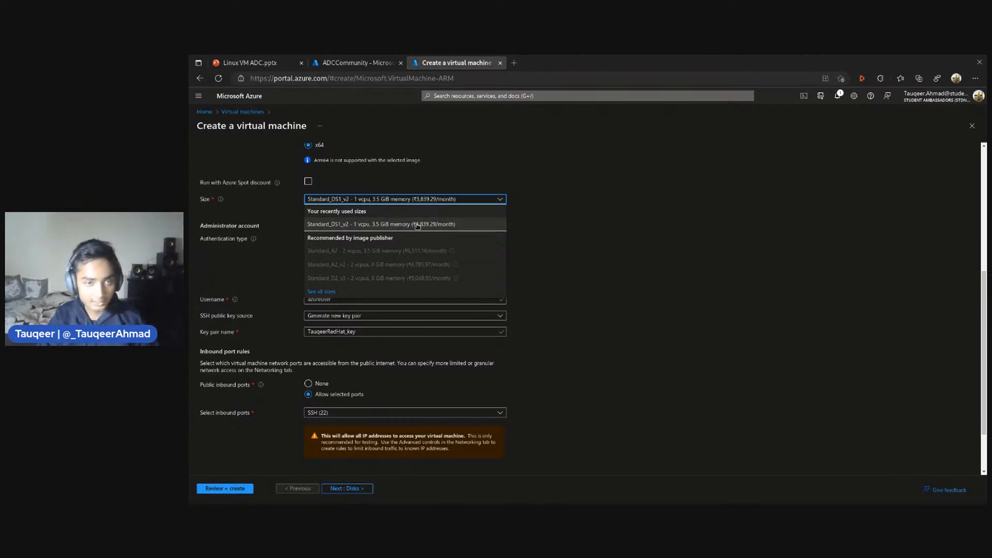
click(594, 235)
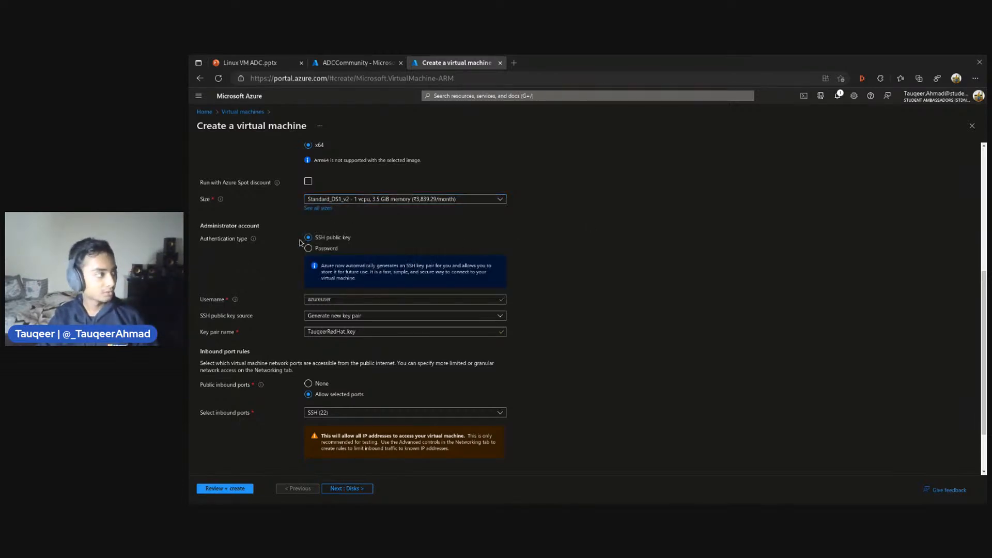
Switch the administrator account to password authentication and enter the owner's full name in lowercase, without spaces, as the username
scroll(309, 242, down, 2)
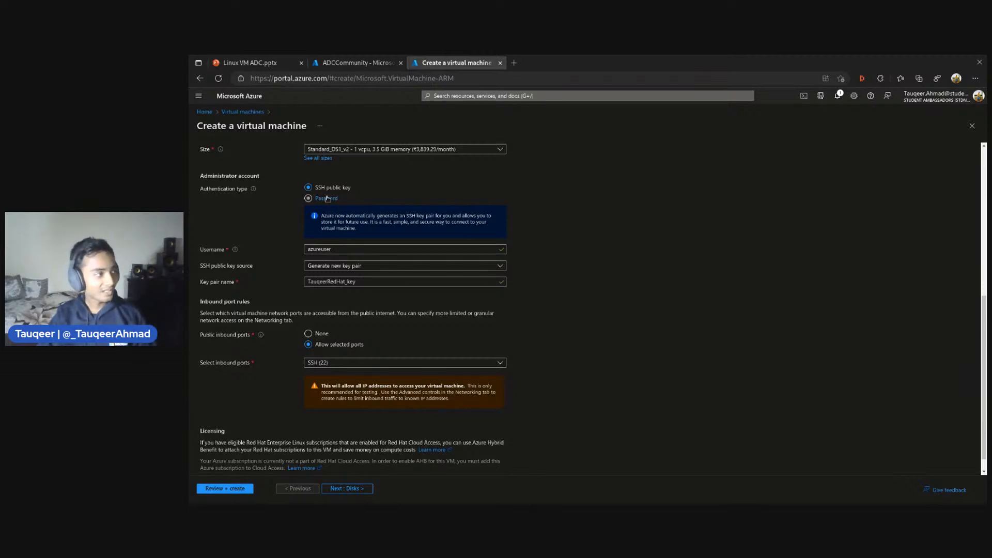
click(329, 199)
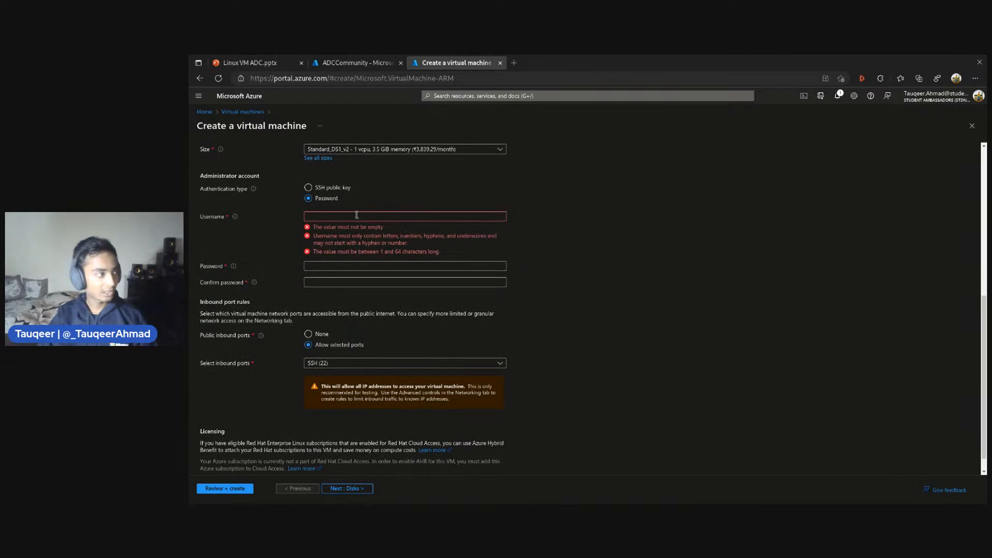
click(356, 215)
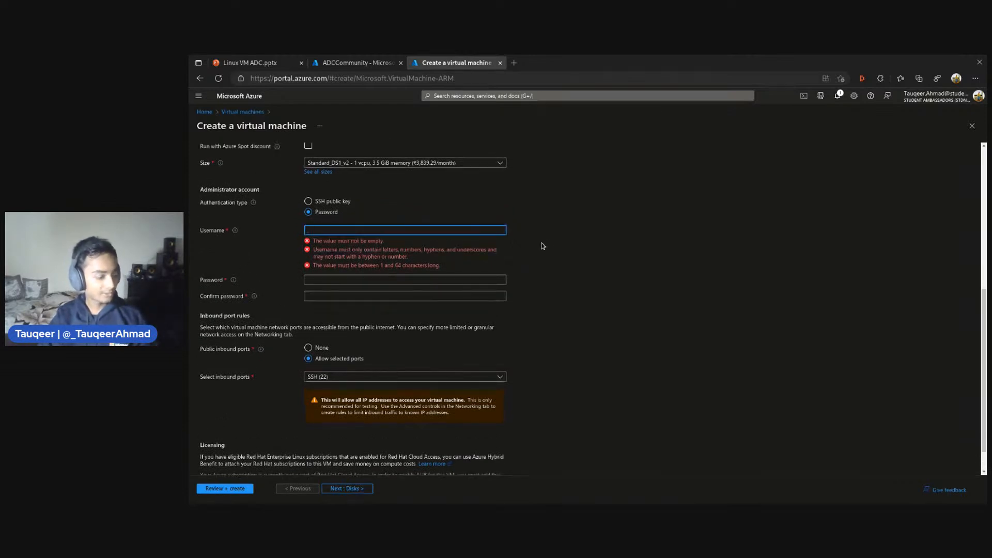
text(tauqeer)
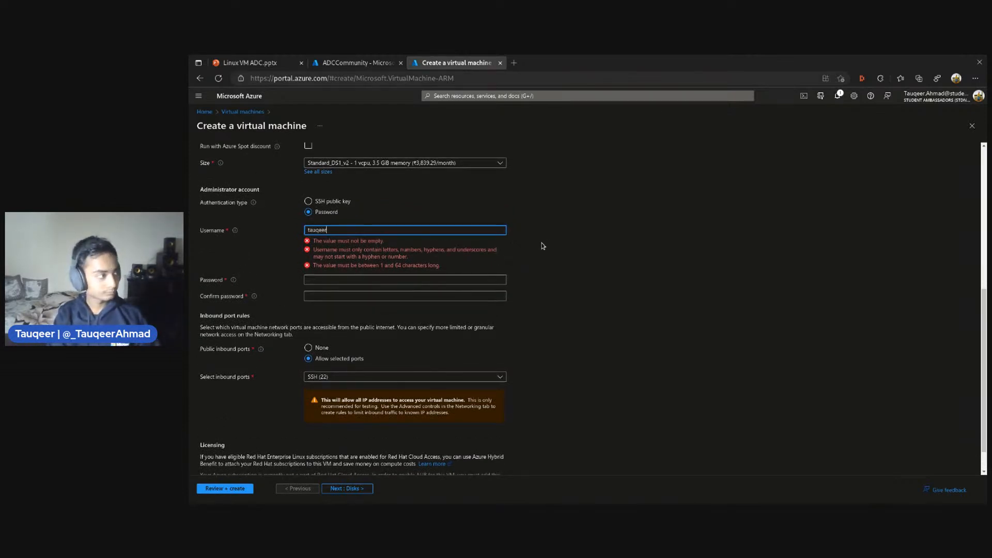
text(ahmad)
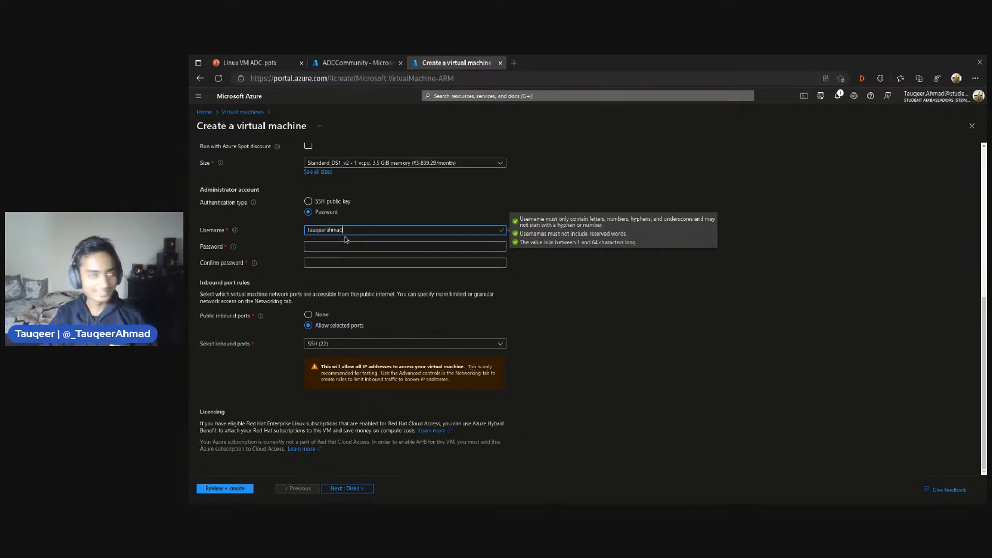
Enter the administrator account password and repeat it in the password confirmation
click(355, 246)
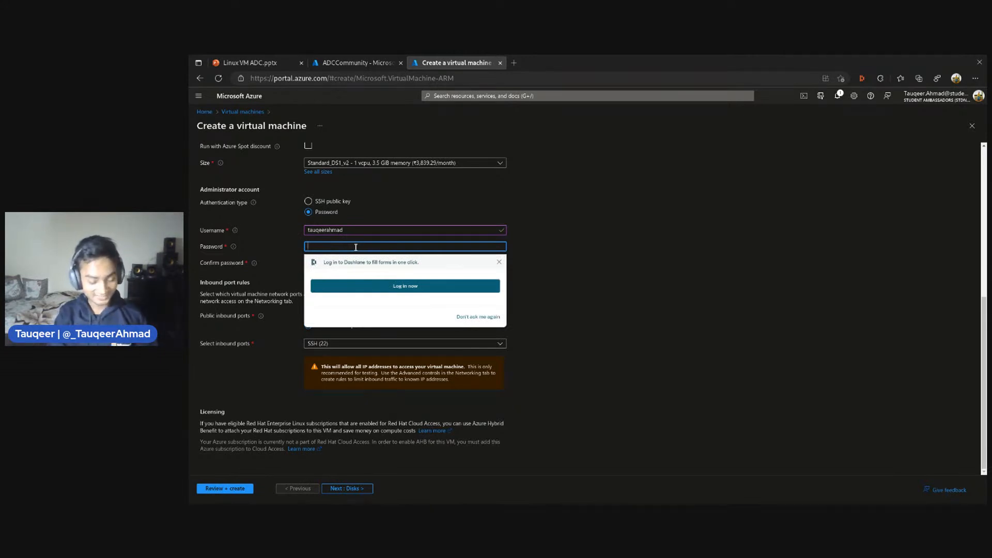
text(****)
key(ctrl+a)
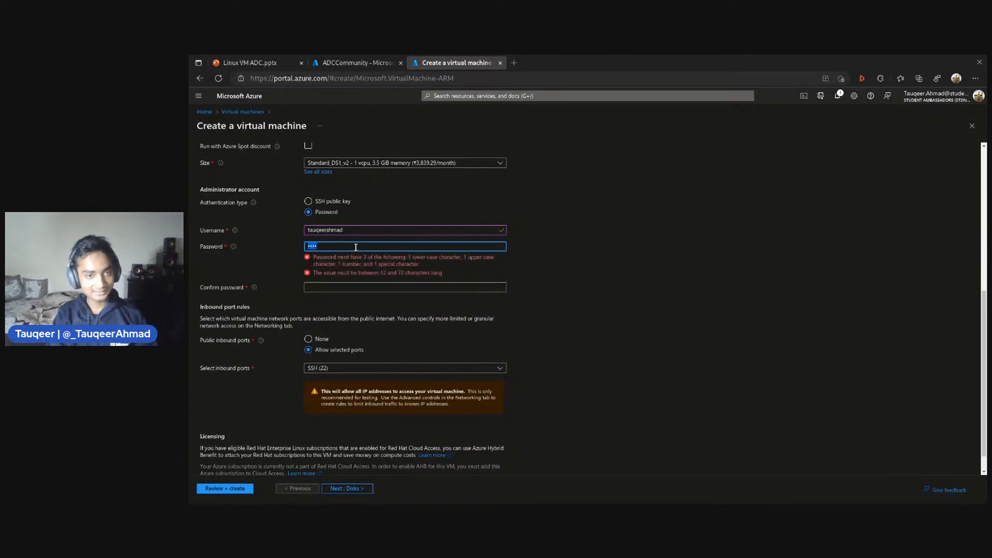
key(BackSpace)
text(********)
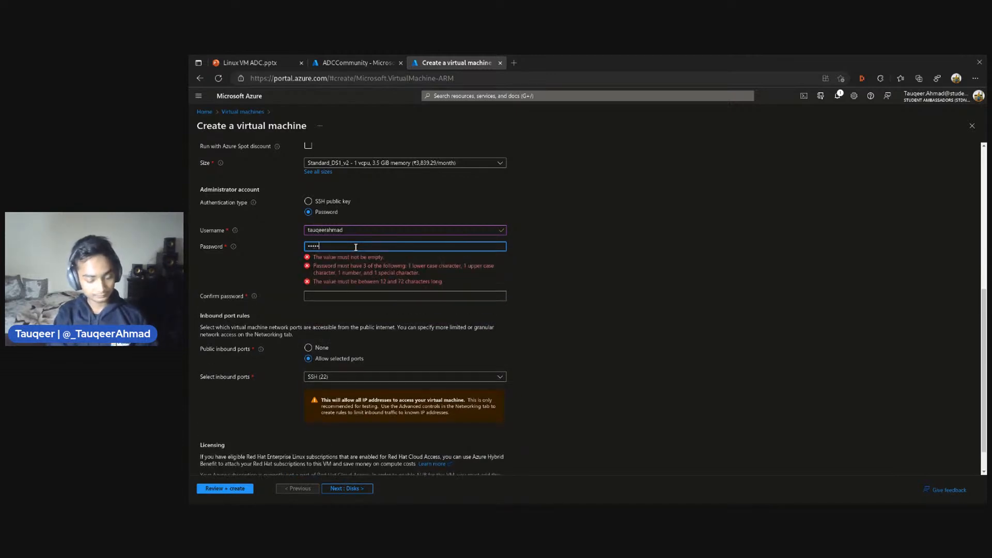
text(***)
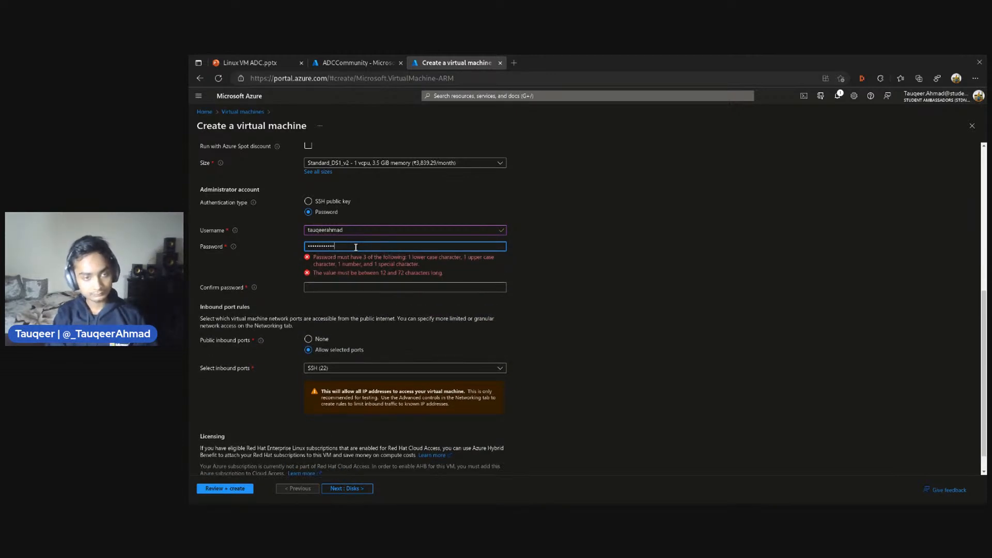
click(356, 264)
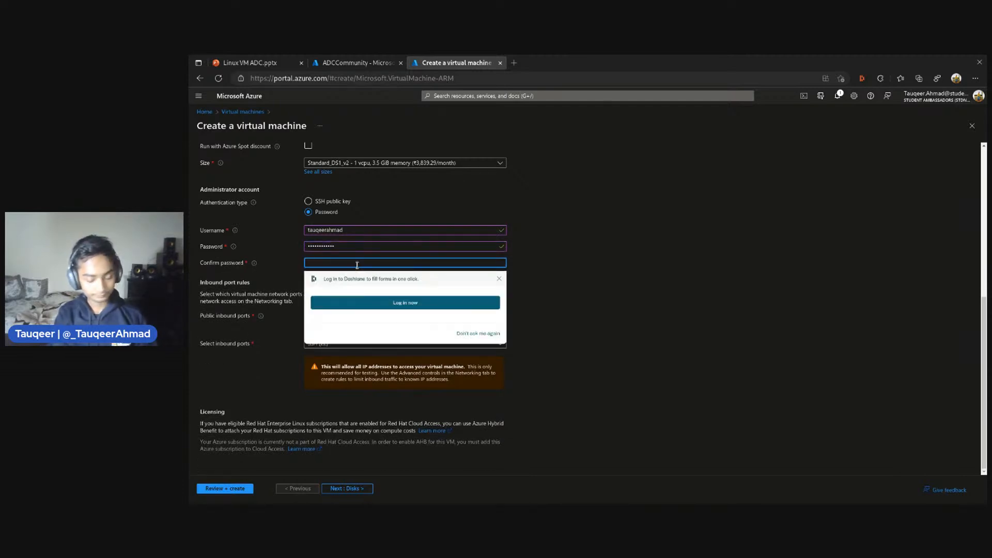
text(*******)
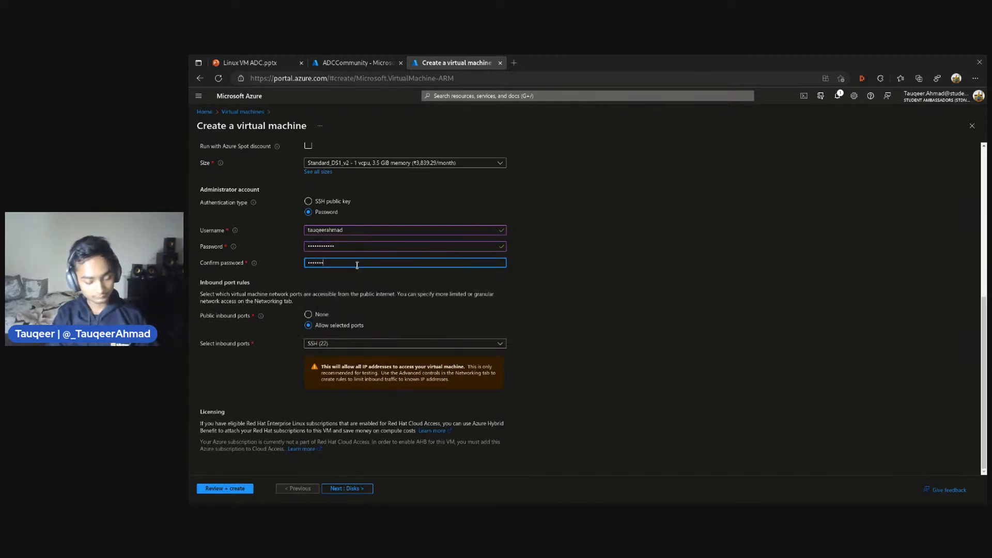
text(**)
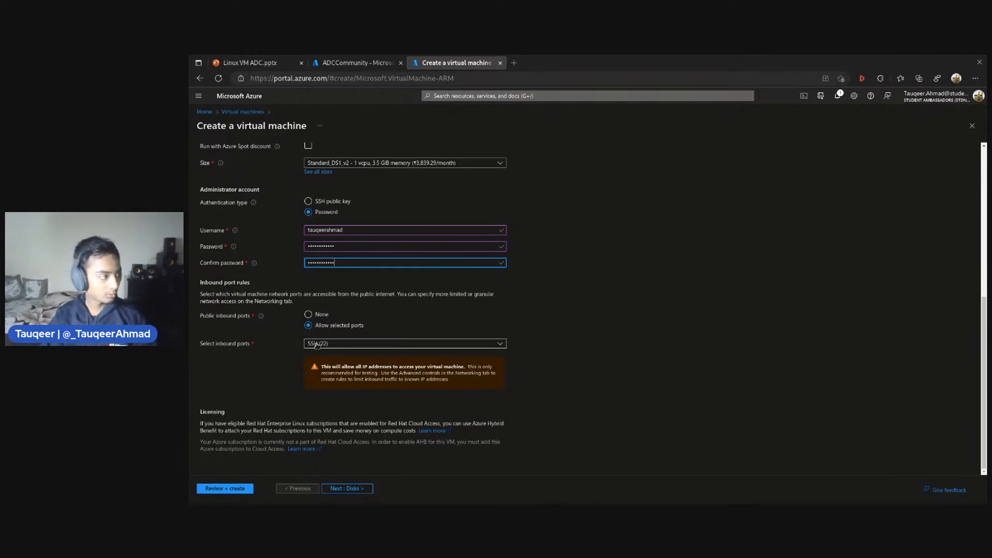
Continue to the disk settings and select Premium SSD (locally-redundant storage) as OS disk type with Platform-managed key for key management
scroll(324, 335, up, 3)
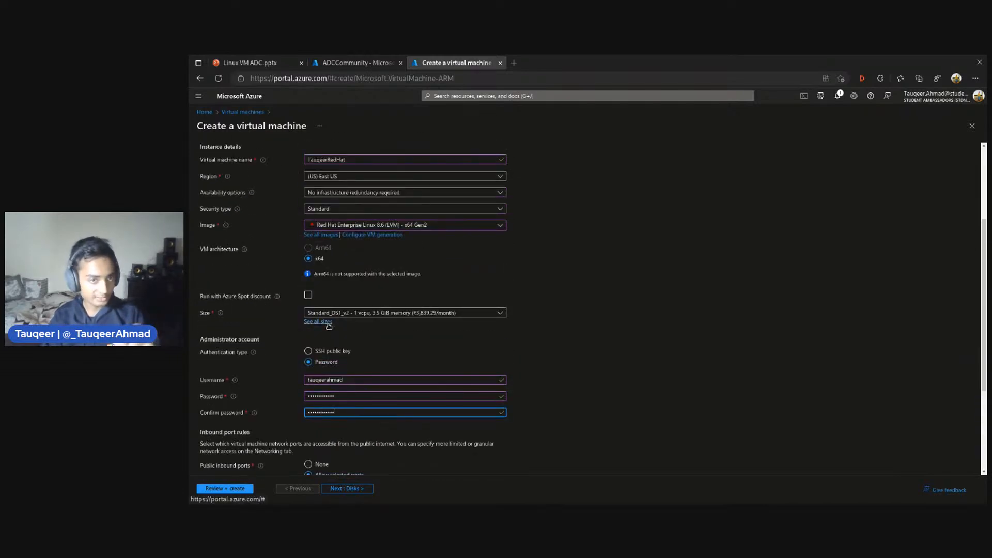
scroll(328, 325, down, 3)
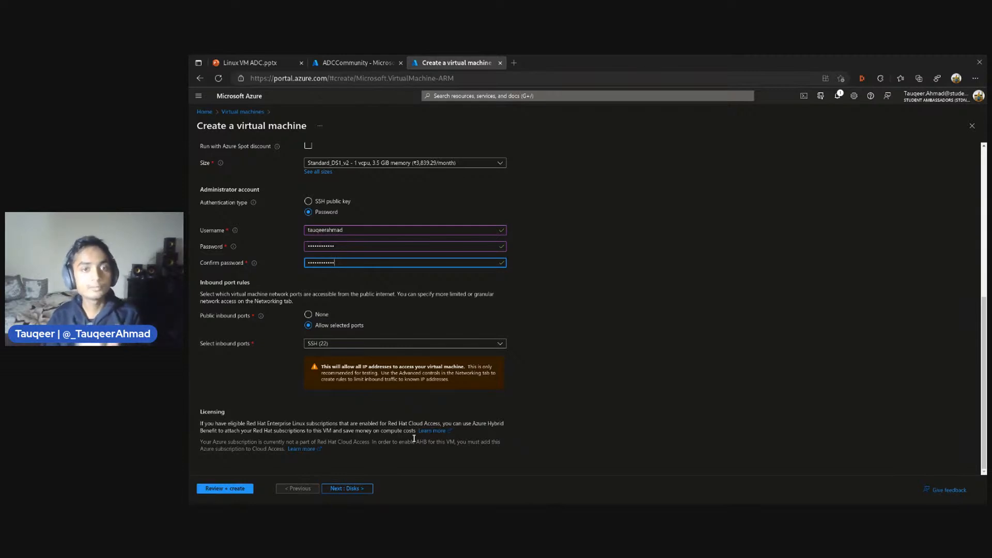
click(356, 489)
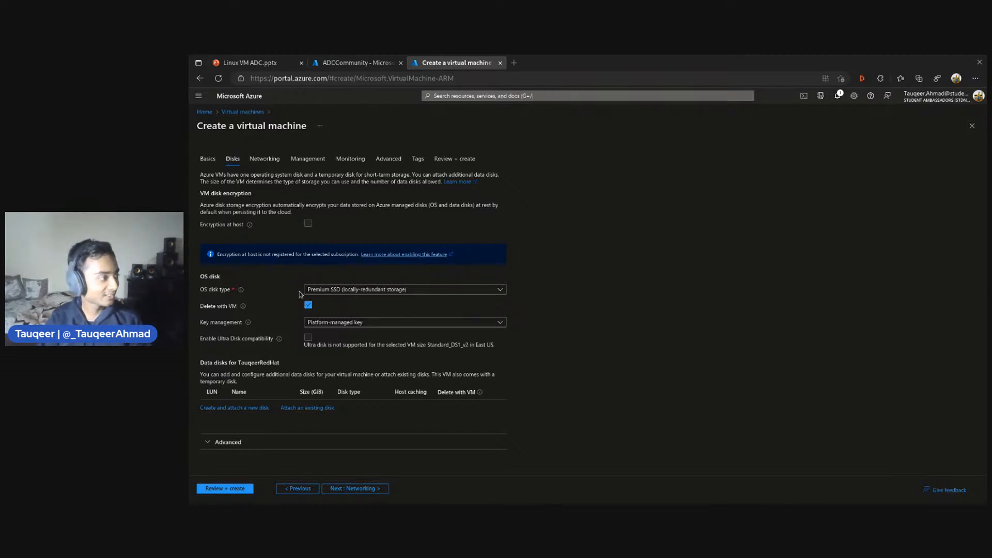
click(316, 290)
click(327, 322)
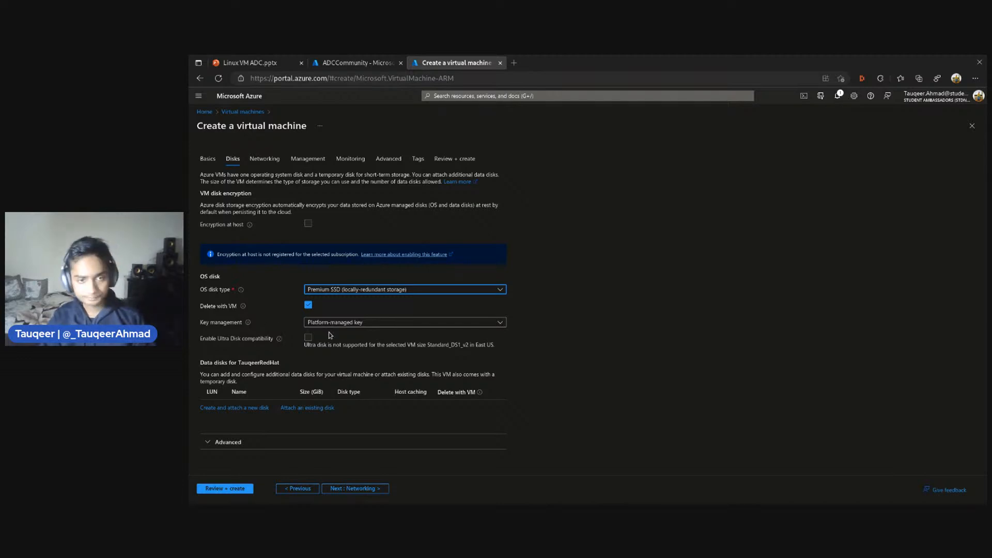
click(376, 325)
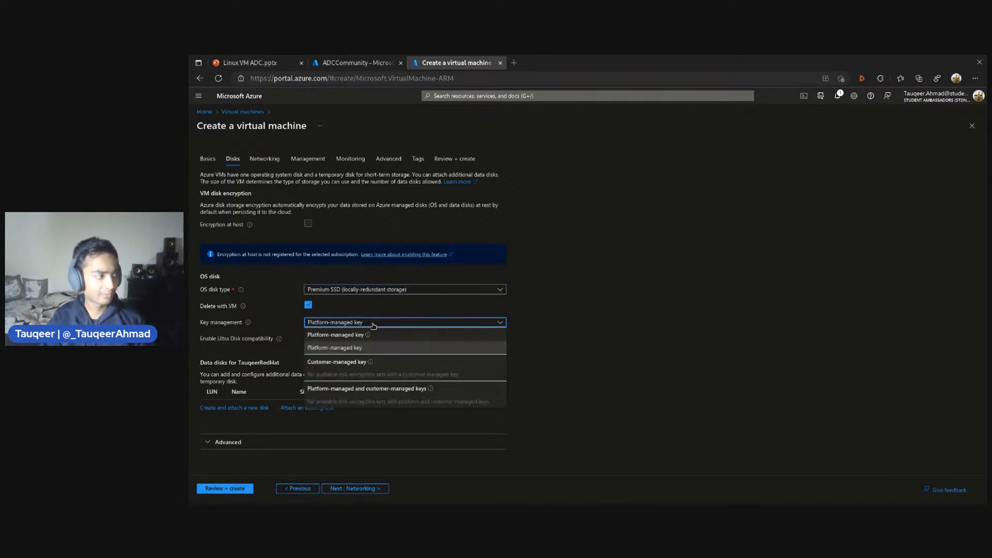
click(329, 349)
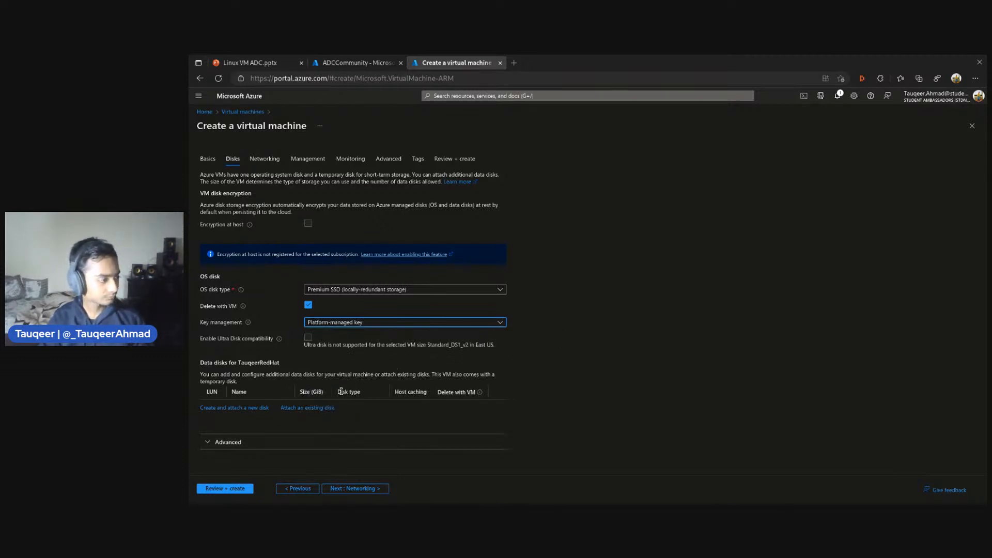
Continue to the networking settings and enable deletion of the public IP and NIC when the VM is deleted
click(339, 489)
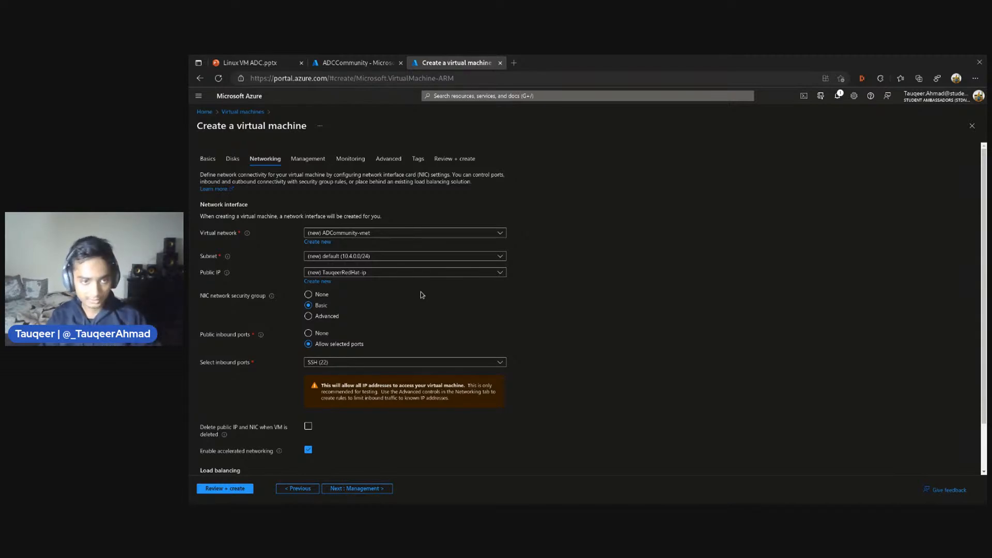
scroll(421, 293, down, 1)
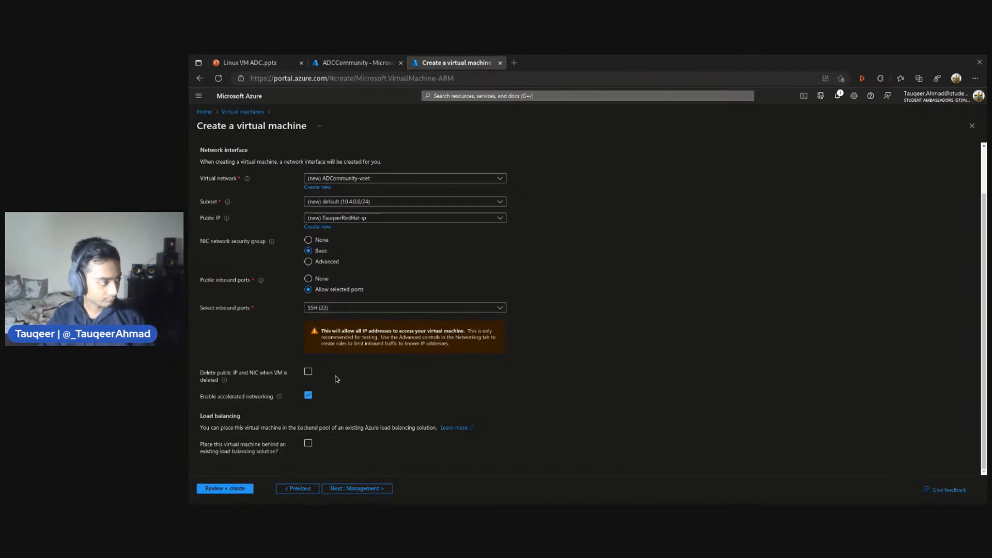
click(308, 372)
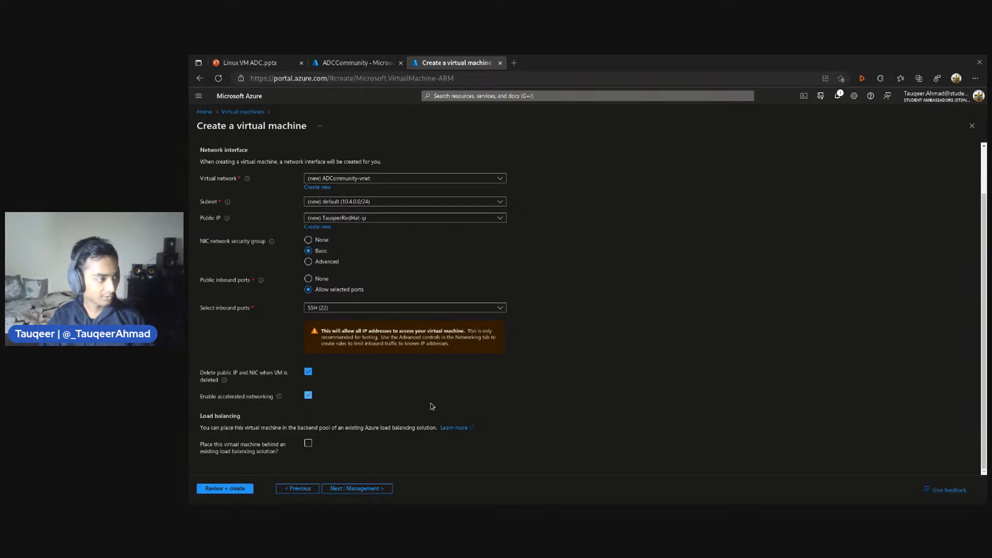
Continue to the management settings and review the auto-shutdown options and available time zones without changing them
click(363, 488)
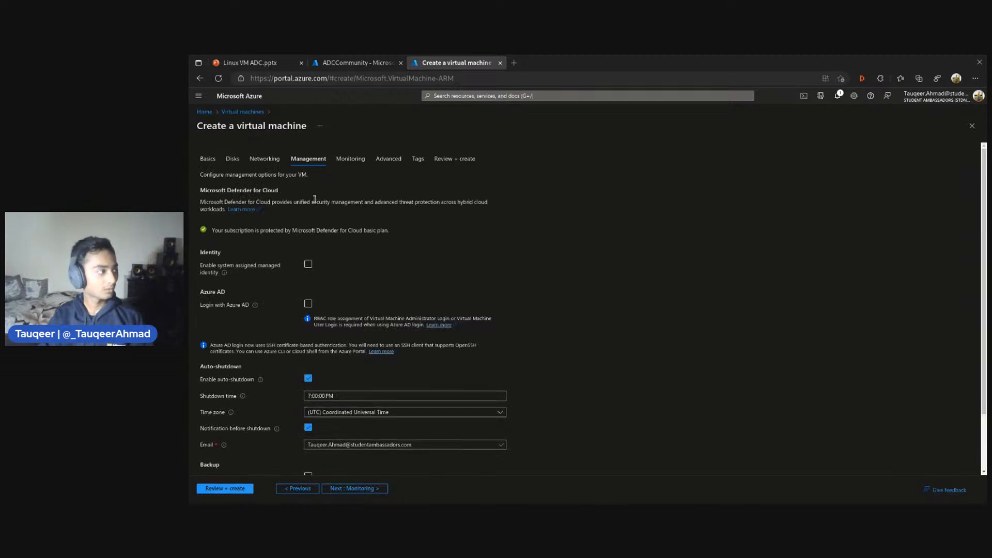
scroll(414, 310, down, 2)
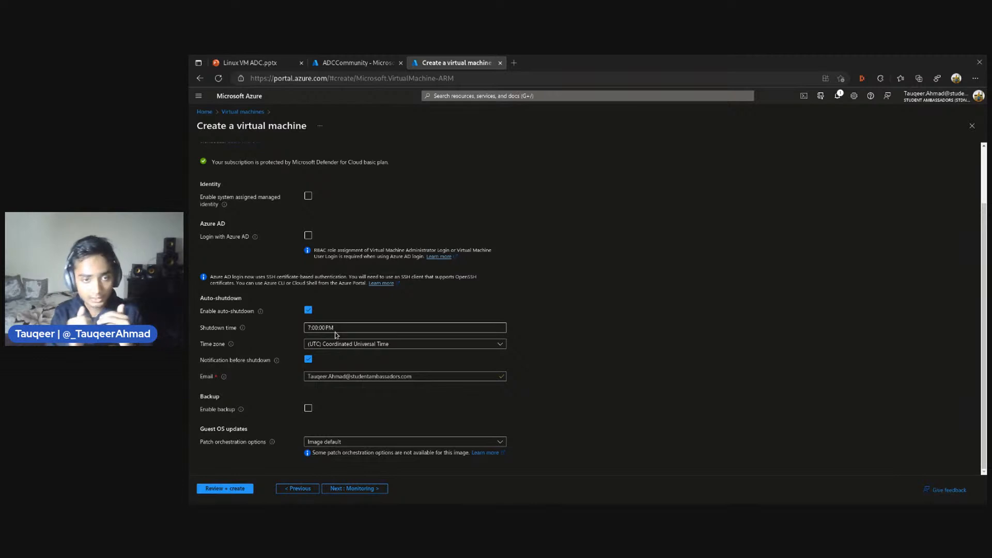
click(355, 345)
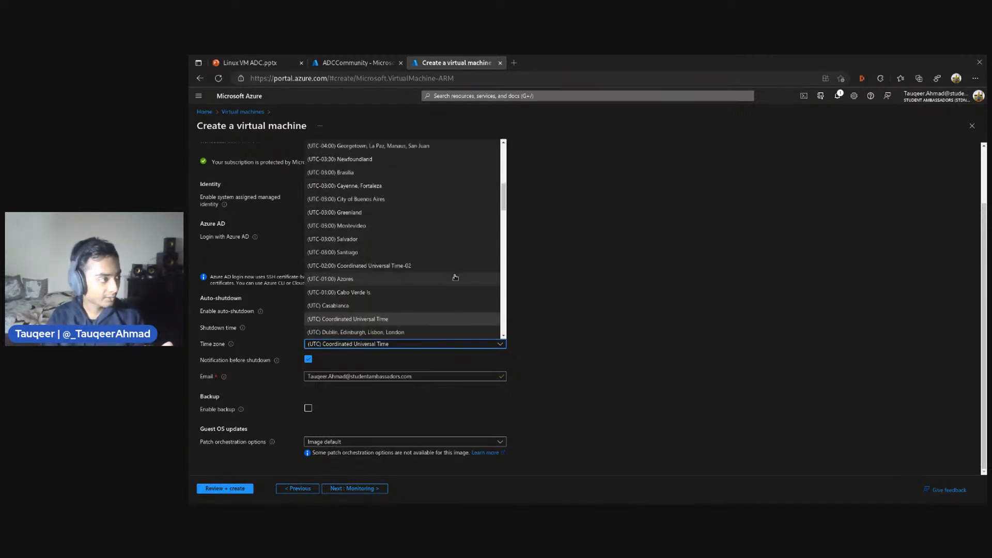
click(582, 315)
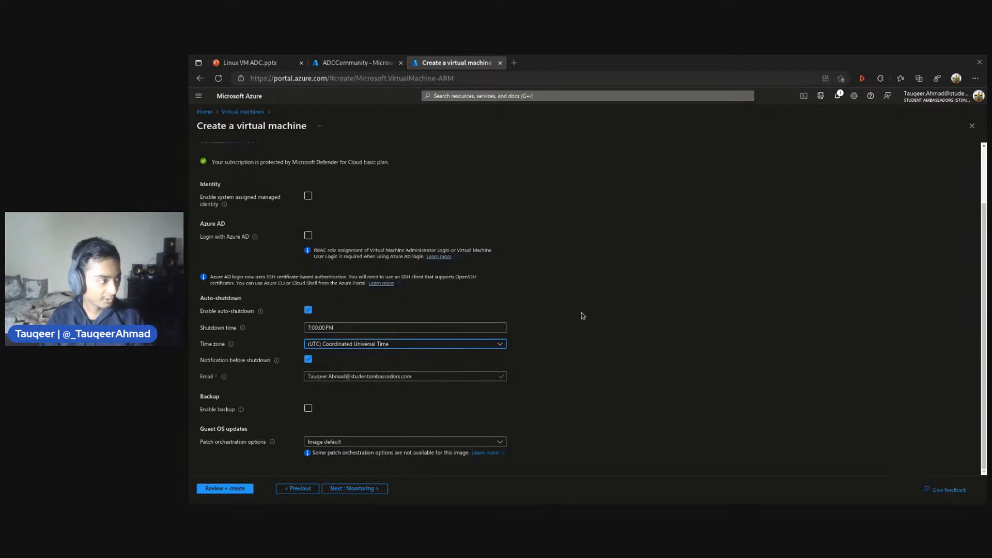
click(582, 367)
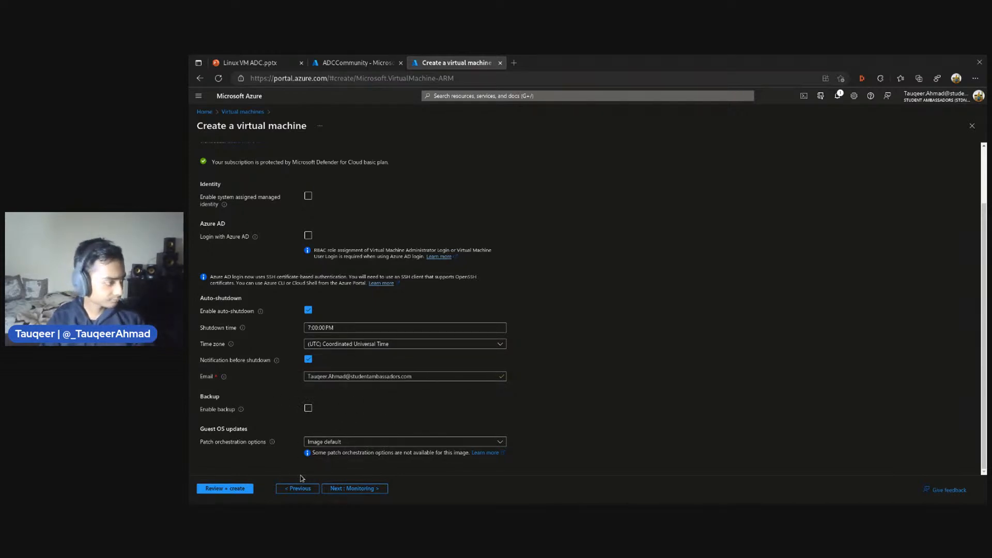
Continue past the monitoring settings and review the advanced options, including extensions, custom data, user data, host and capacity reservations
click(343, 490)
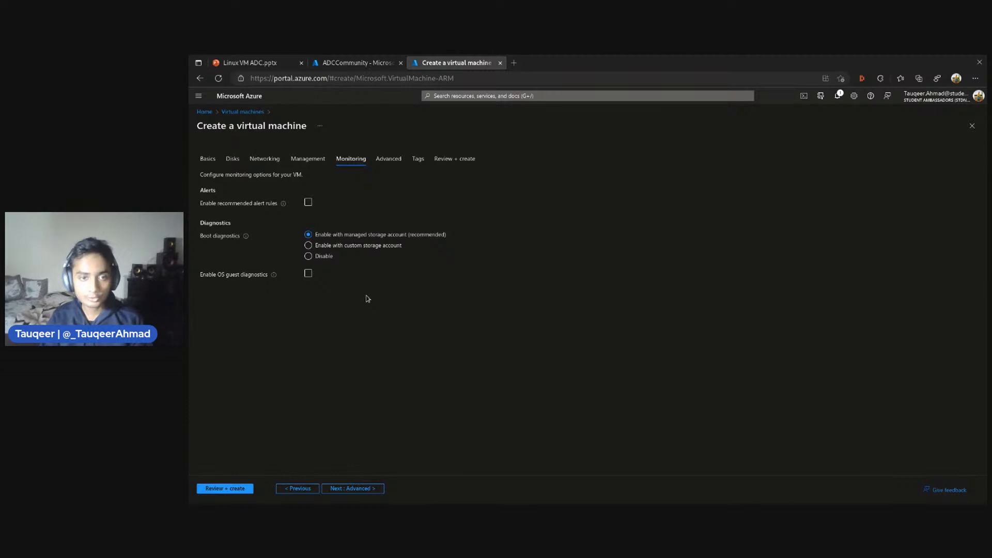
click(337, 488)
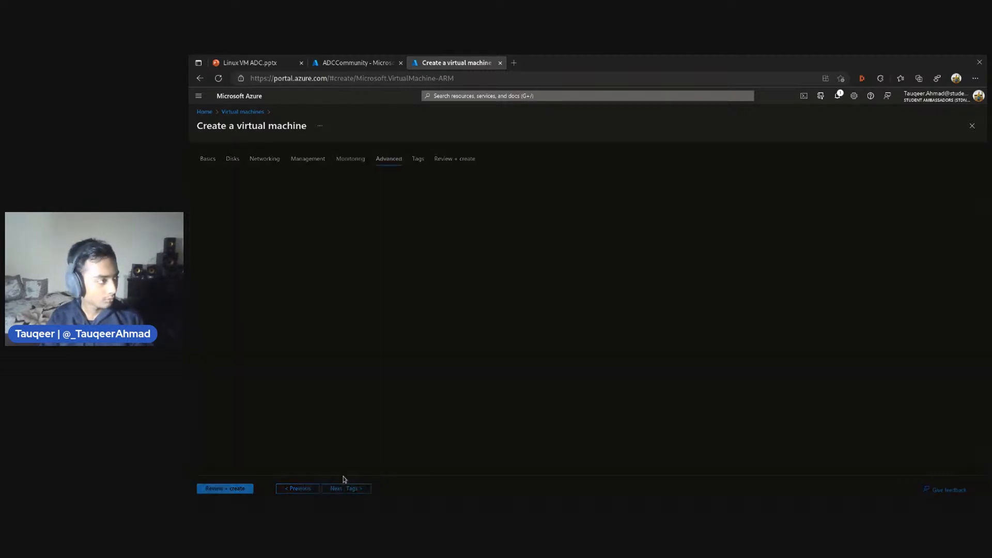
scroll(454, 362, down, 4)
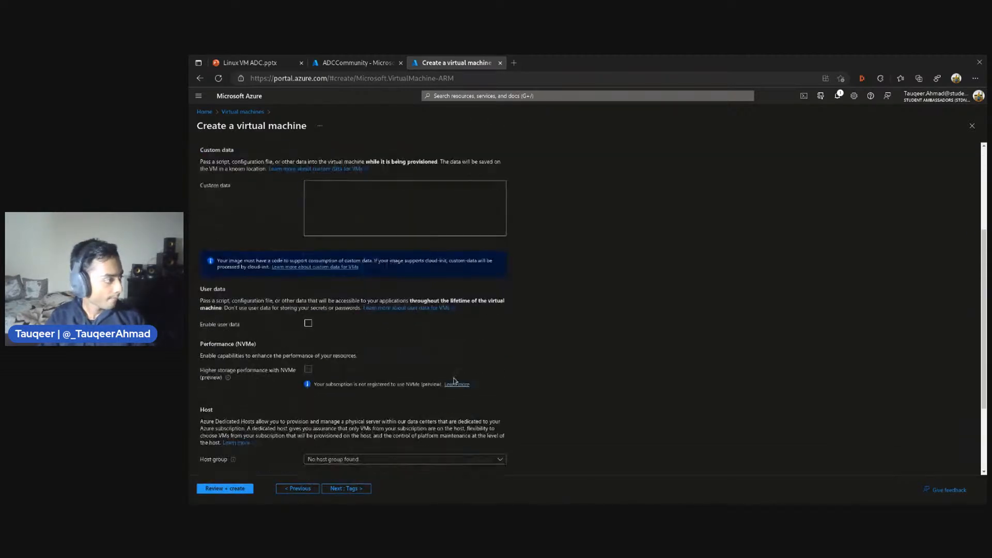
scroll(416, 469, down, 1)
scroll(419, 434, up, 4)
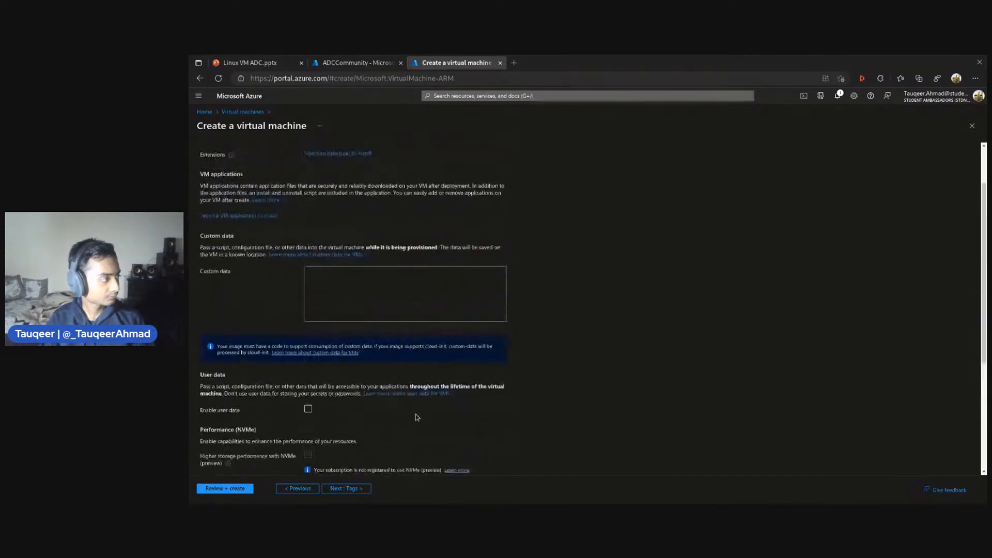
scroll(417, 416, up, 2)
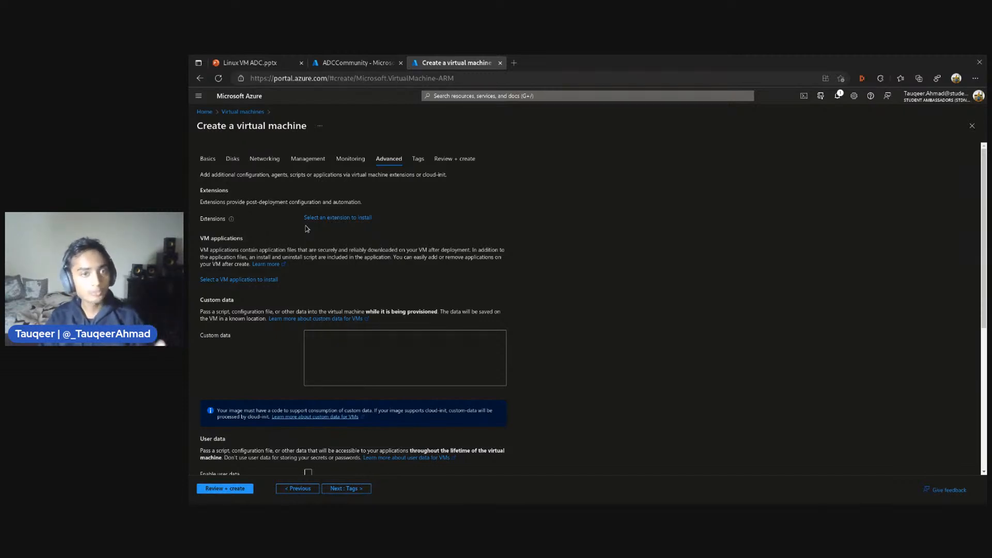
scroll(306, 228, down, 3)
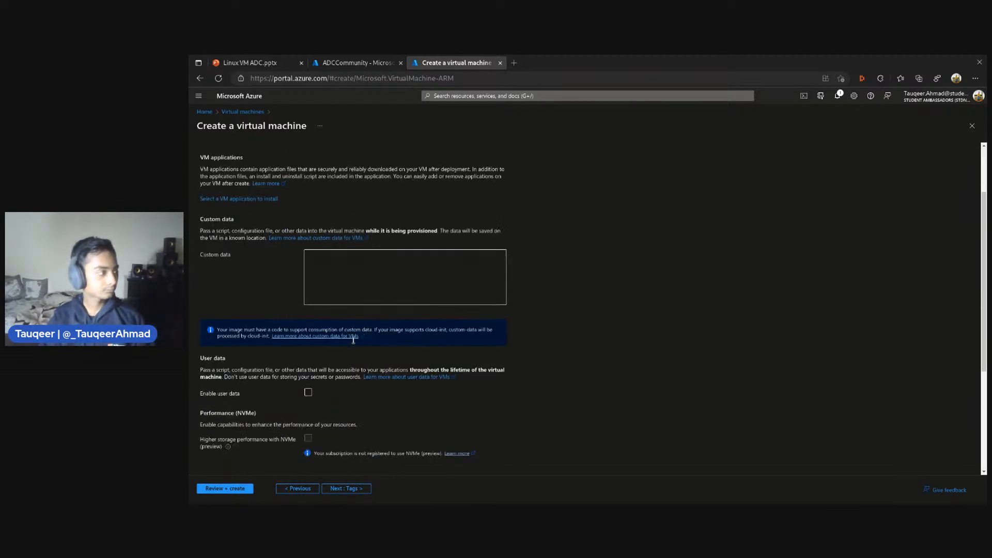
scroll(360, 341, down, 2)
scroll(360, 341, down, 1)
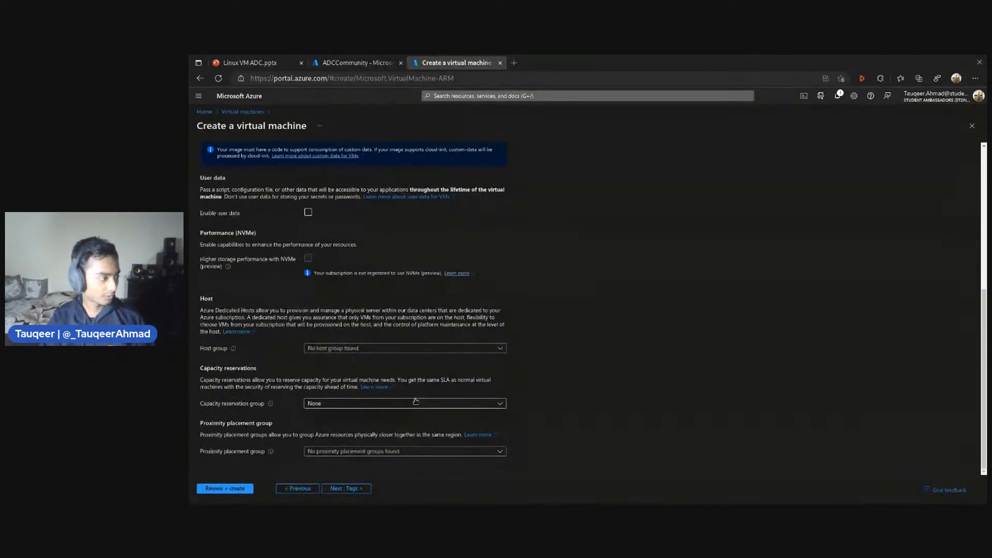
Continue past the tags to the final review, check the configuration summary and create the virtual machine
click(342, 489)
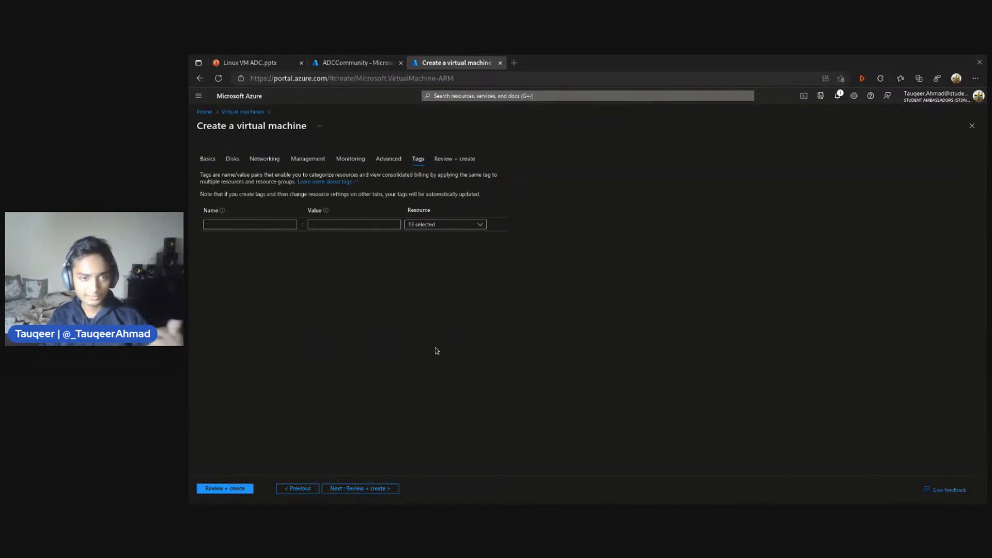
click(360, 489)
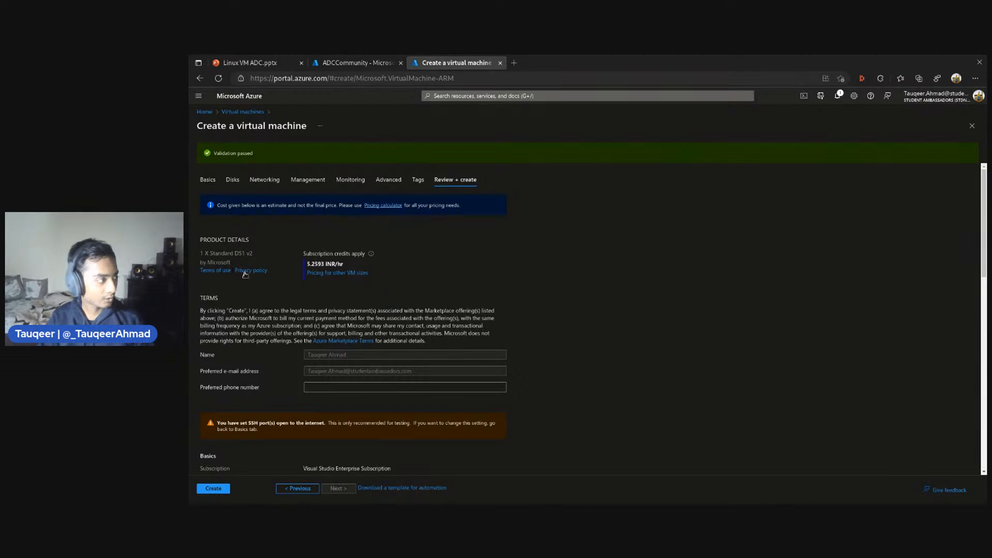
scroll(376, 305, down, 1)
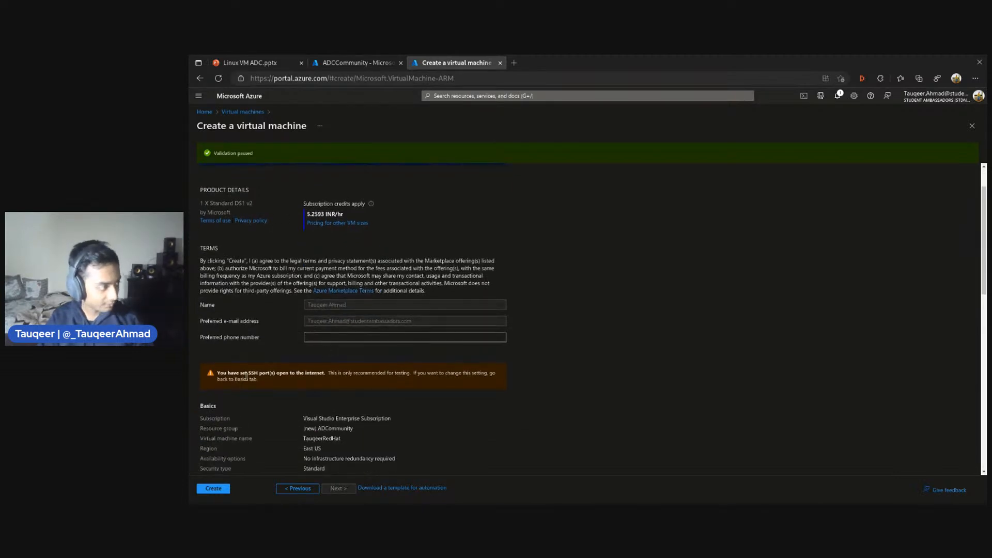
scroll(387, 377, down, 5)
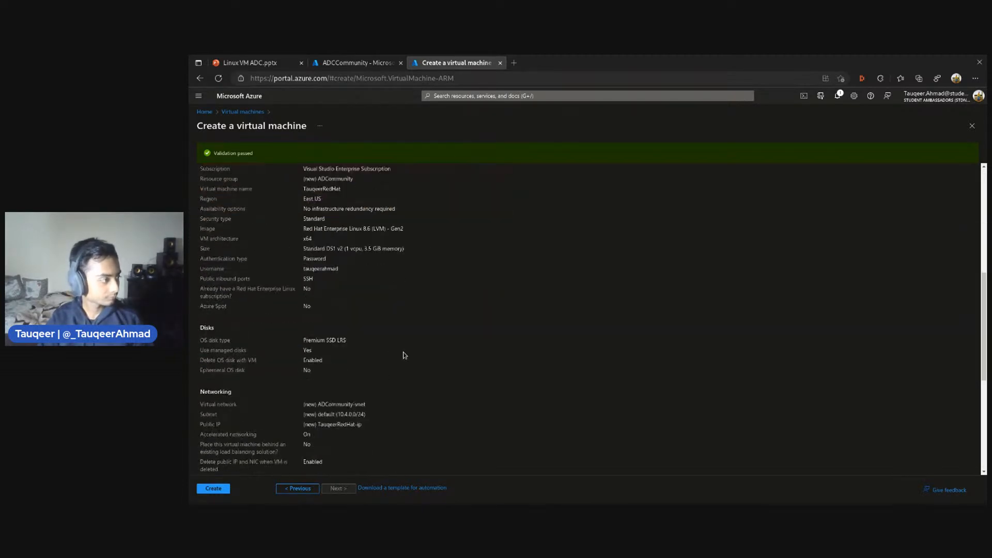
scroll(274, 243, down, 4)
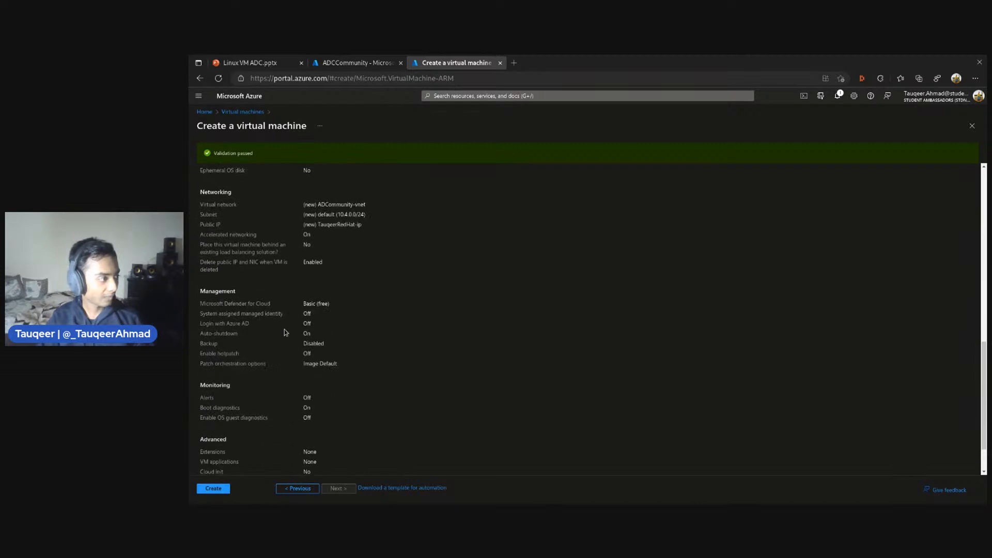
scroll(285, 332, down, 1)
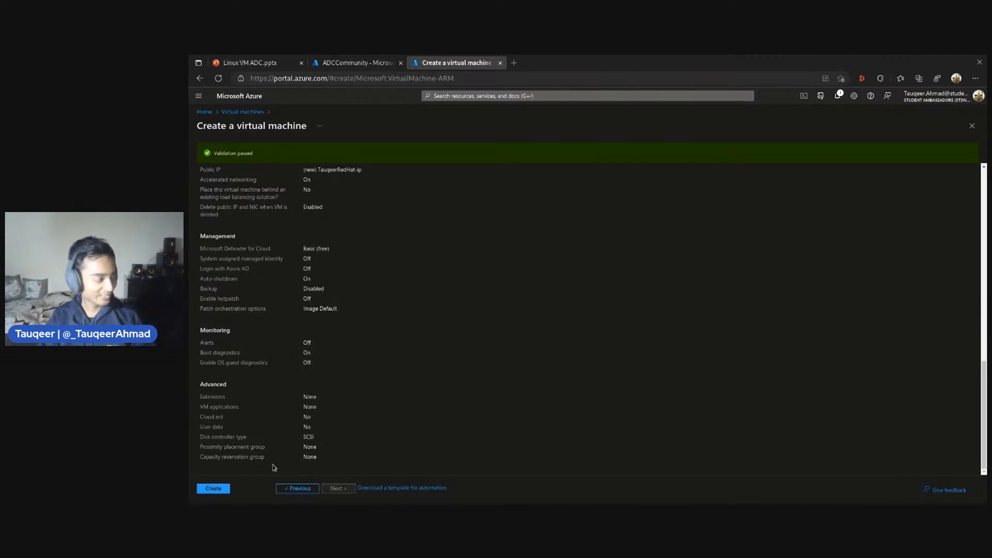
click(214, 488)
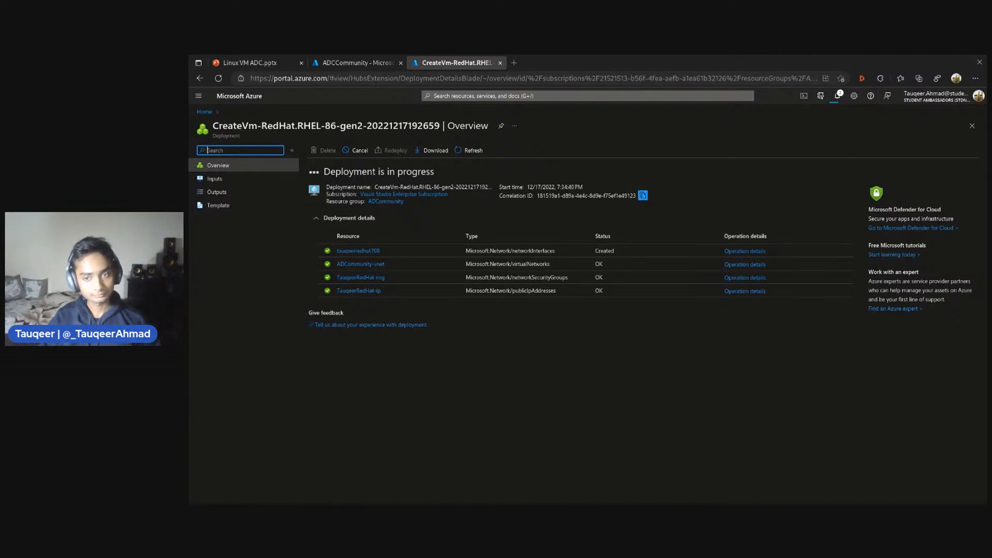
Open the deployed virtual machine's resource page once deployment finishes and review its overview properties
key(alt+Tab)
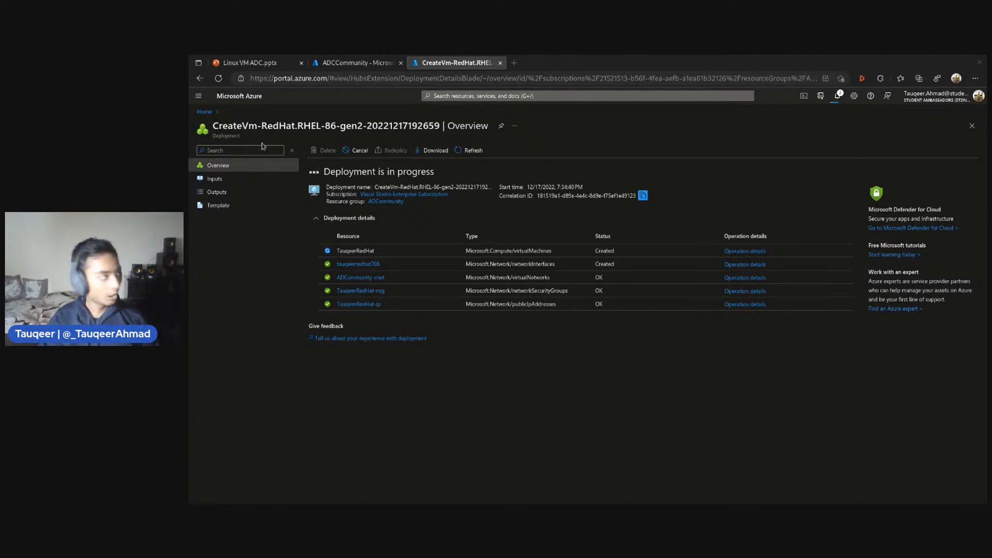
drag(213, 124, 332, 130)
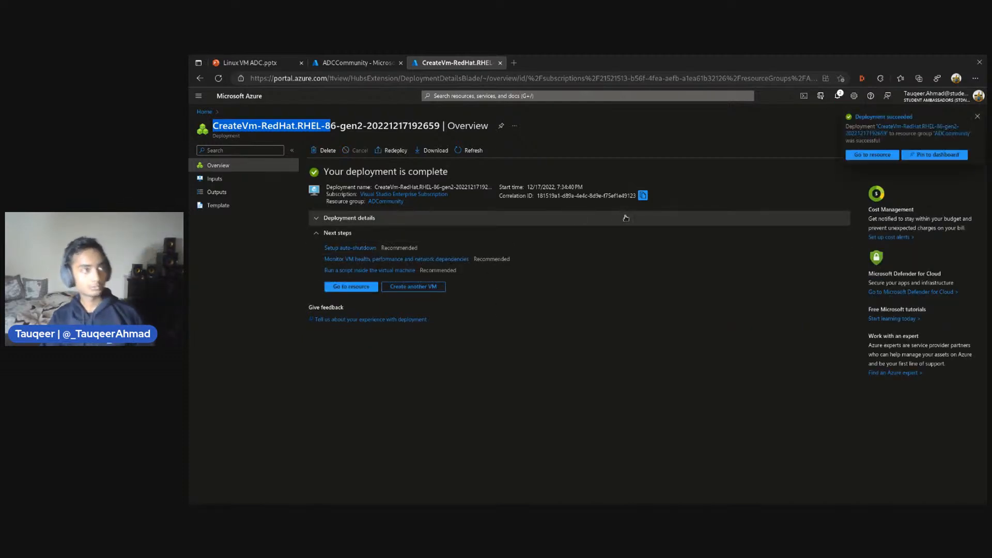
right_click(867, 160)
key(Escape)
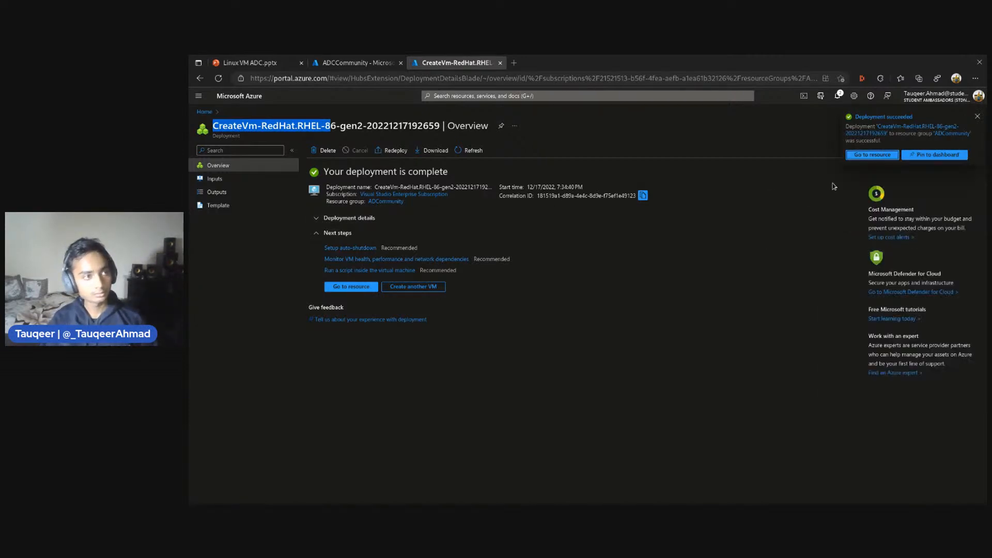
click(871, 155)
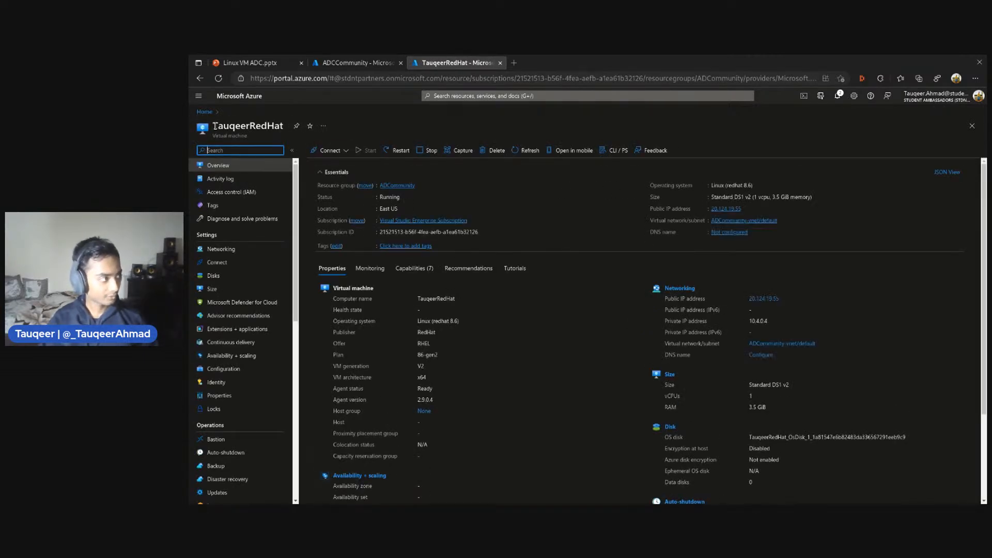
drag(215, 126, 283, 127)
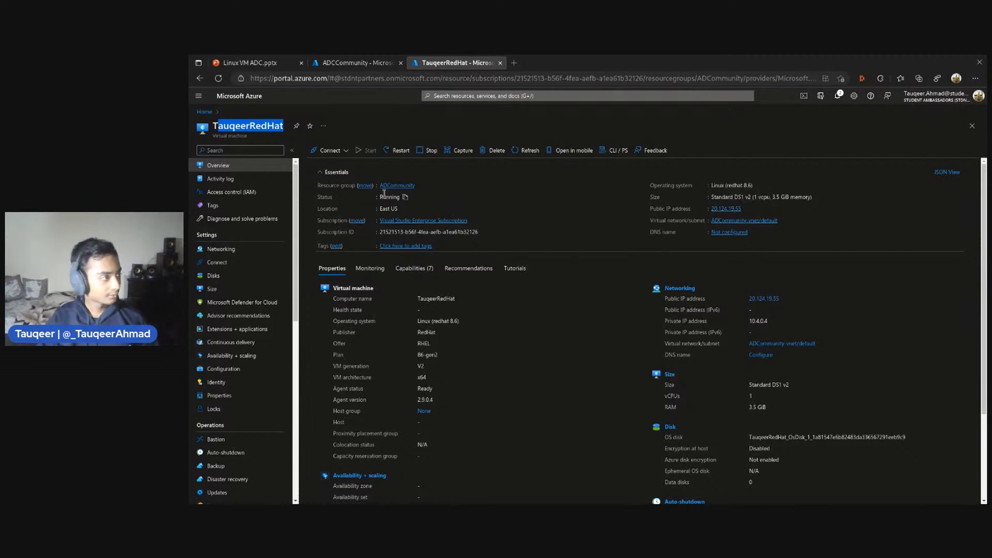
scroll(384, 194, down, 3)
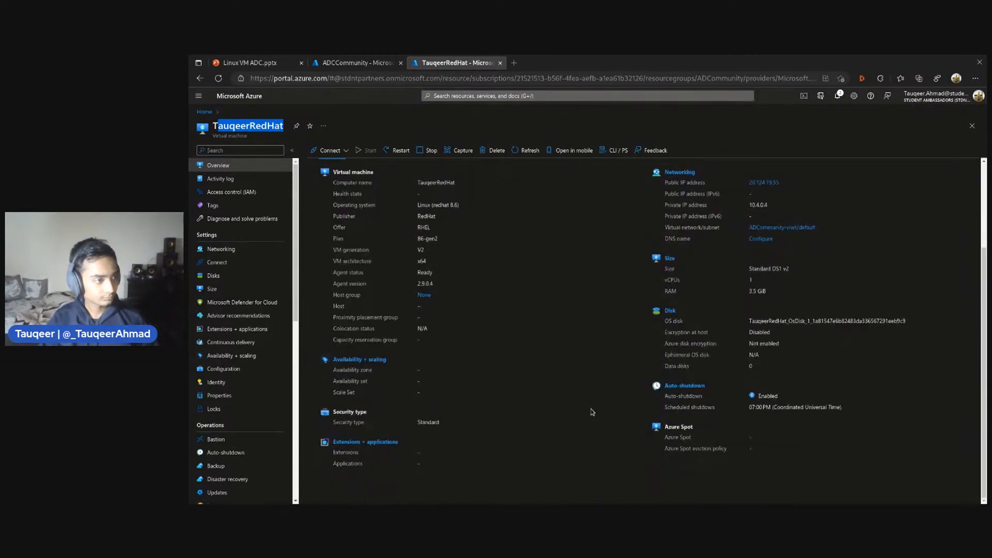
scroll(592, 412, up, 3)
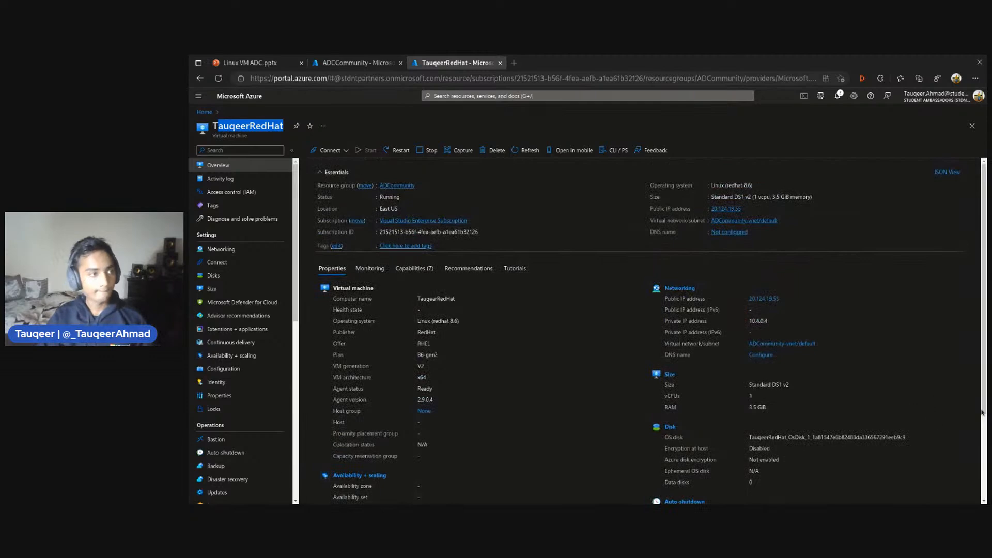
Switch to a terminal window and reposition it so the VM's public IP address in the overview stays uncovered
key(super)
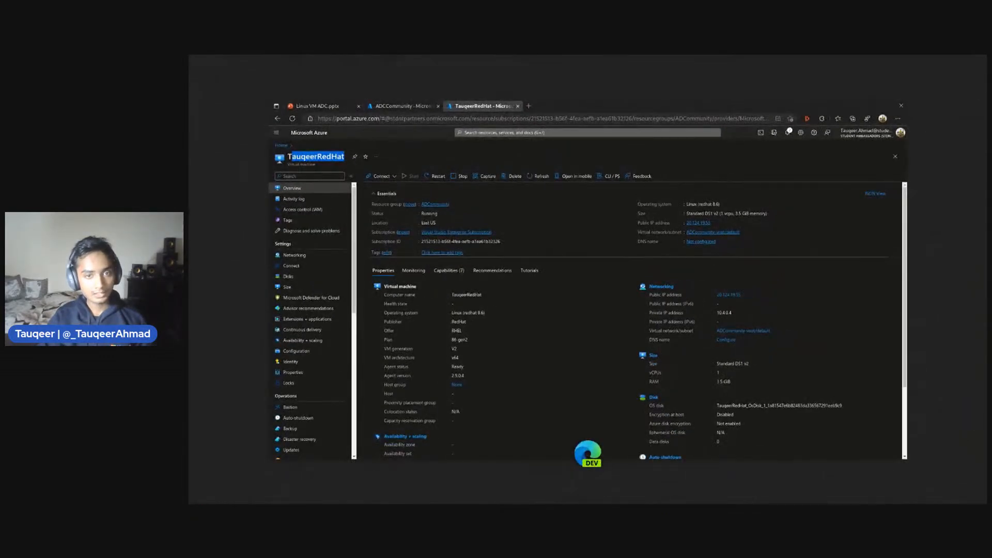
key(super)
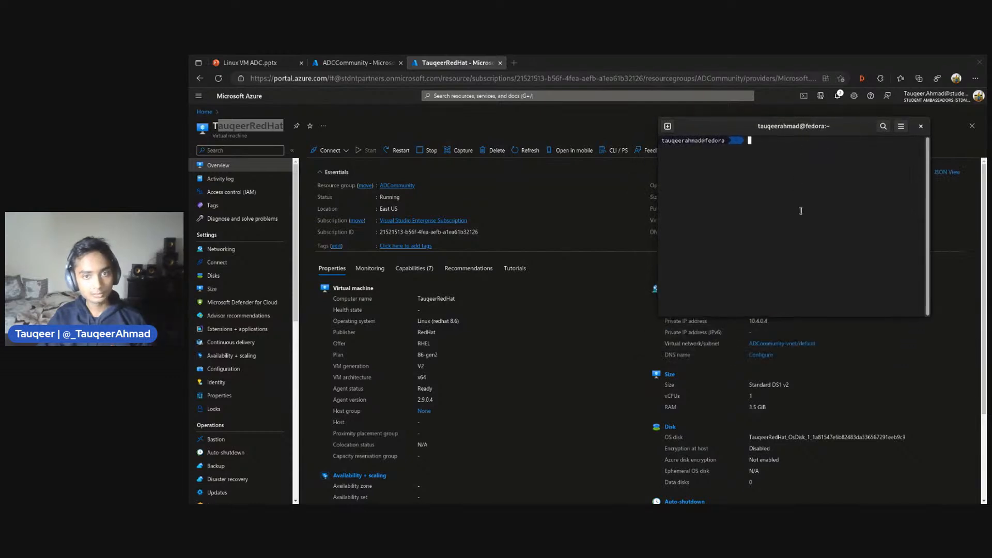
drag(778, 126, 671, 294)
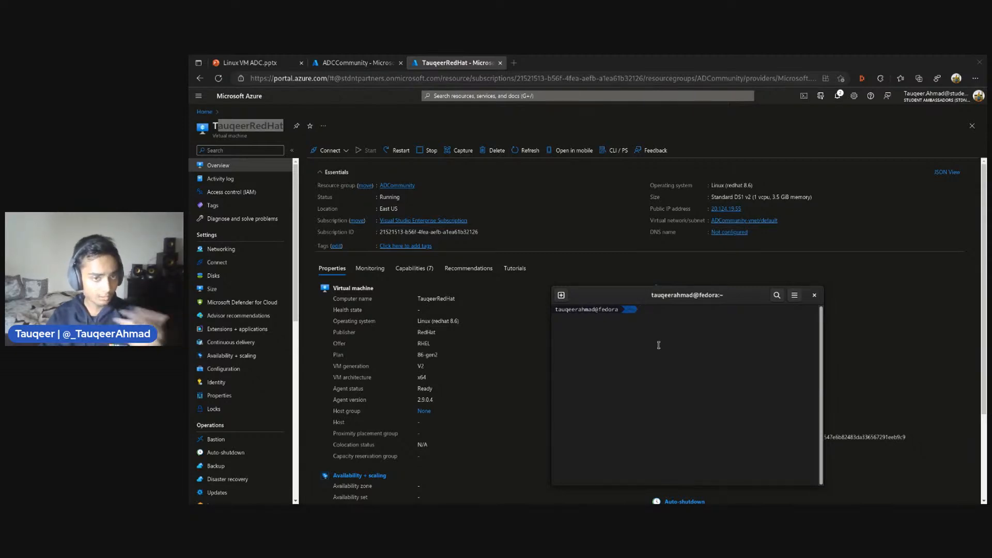
text(hello)
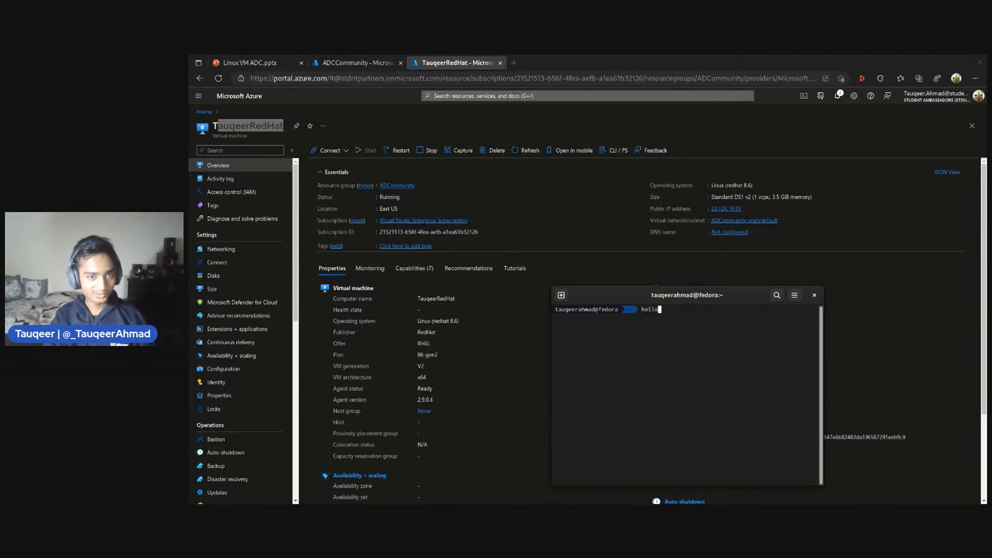
key(BackSpace)
key(BackSpace)
key(BackSpace)
key(BackSpace)
key(BackSpace)
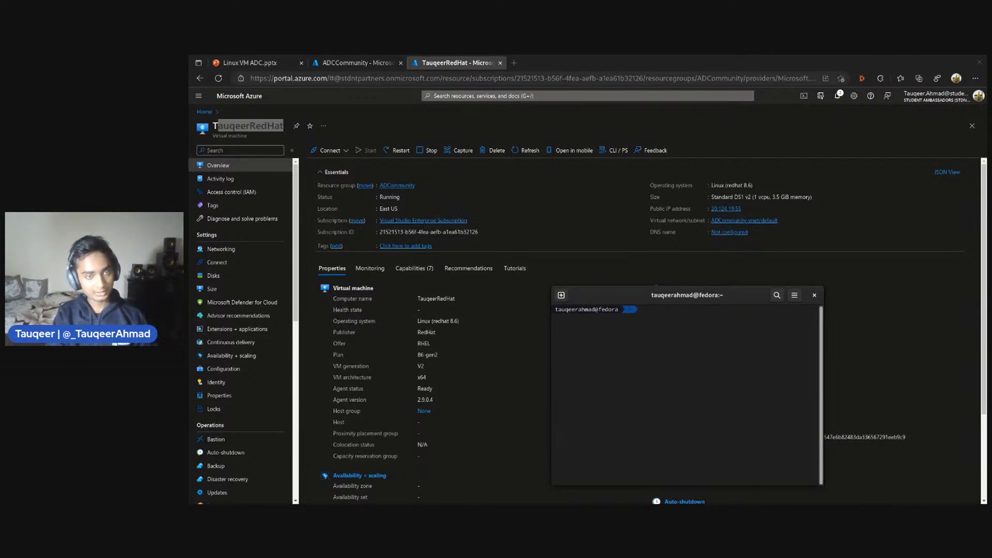
Start an SSH connection from the terminal to the VM's admin account at its public IP address, 20.124.19.55, copied from the overview
text(ssh)
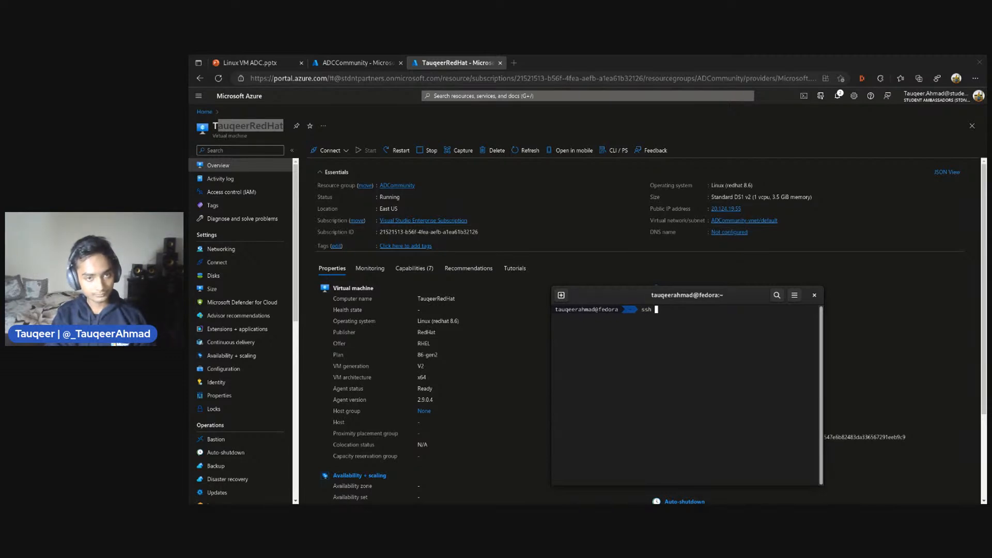
text( t)
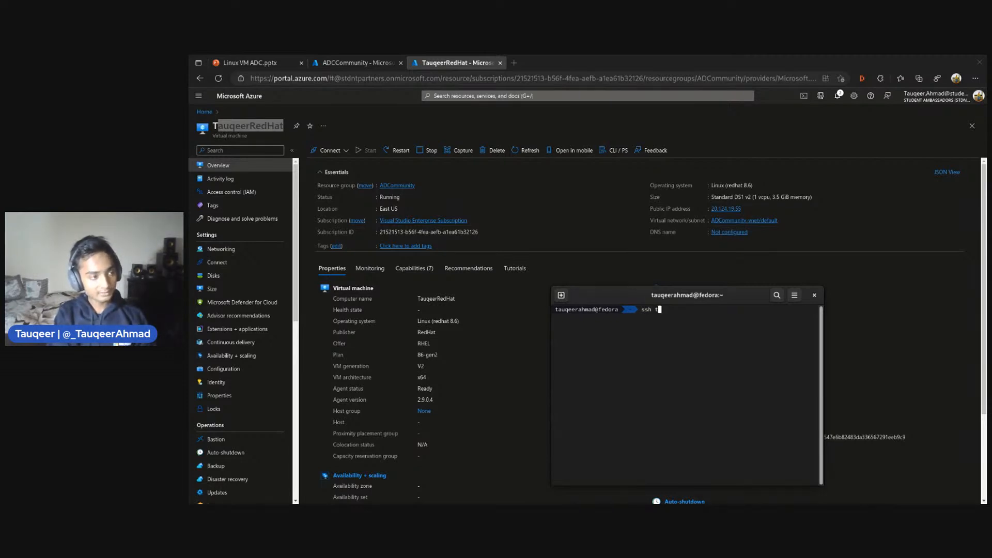
text(auqeerahma)
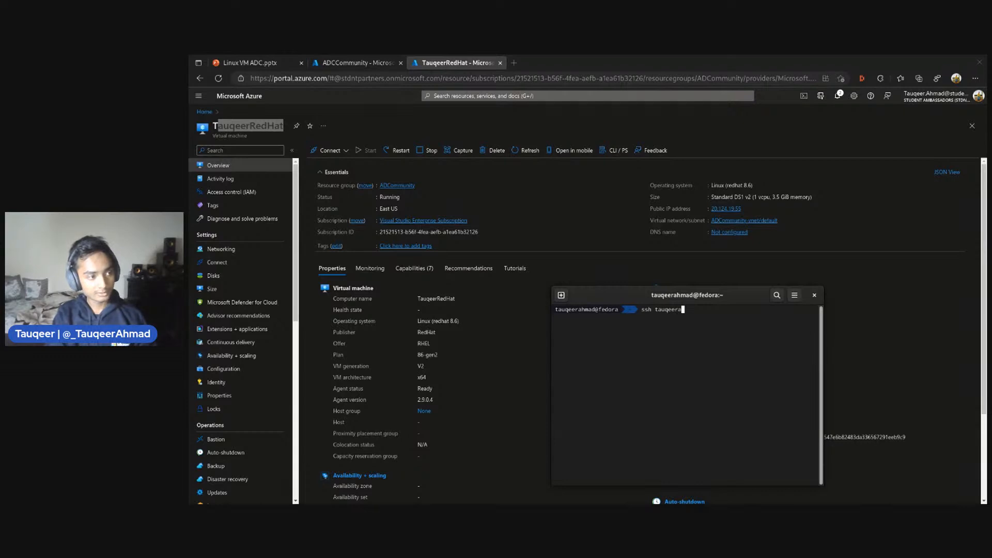
key(BackSpace)
key(BackSpace)
key(BackSpace)
text(hmad@)
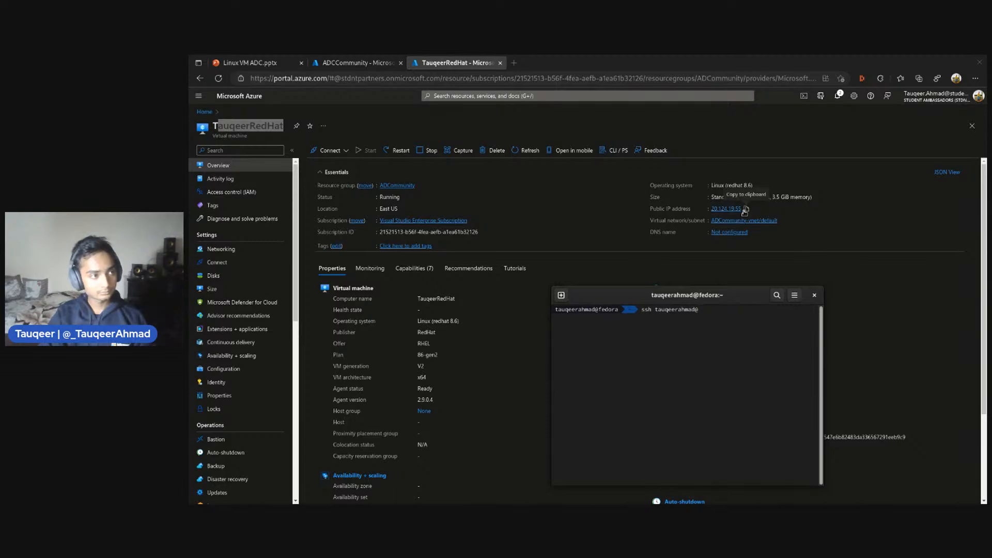
click(745, 209)
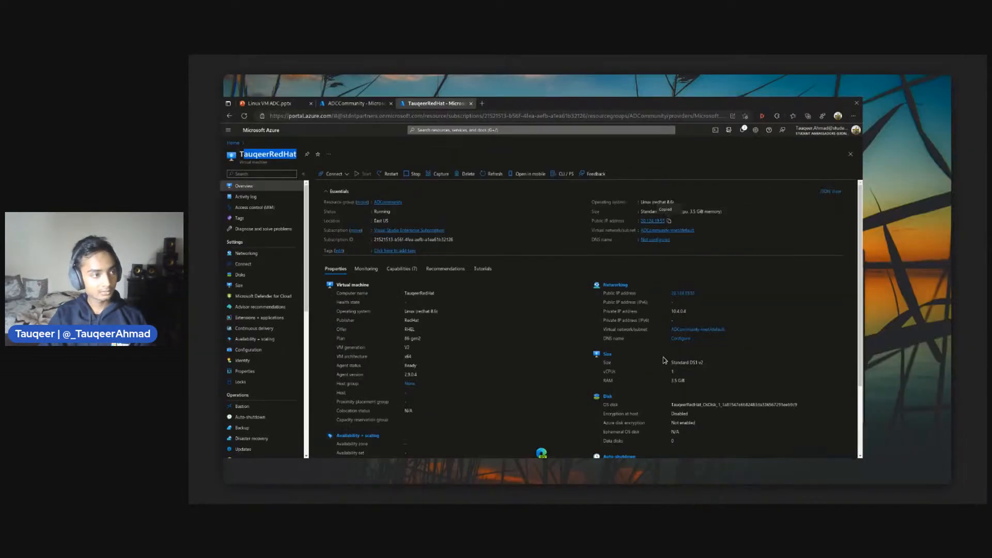
key(alt+Tab)
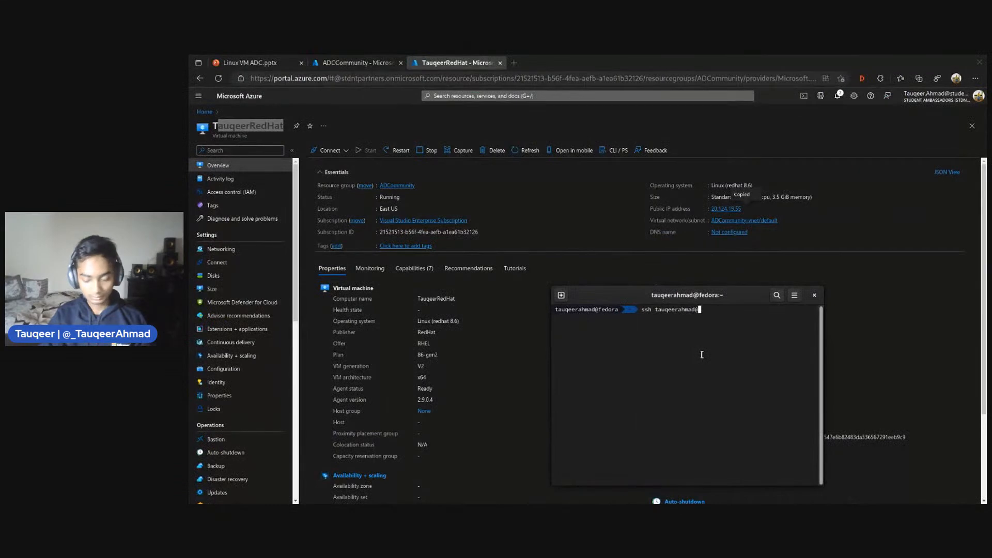
key(ctrl+shift+v)
key(Return)
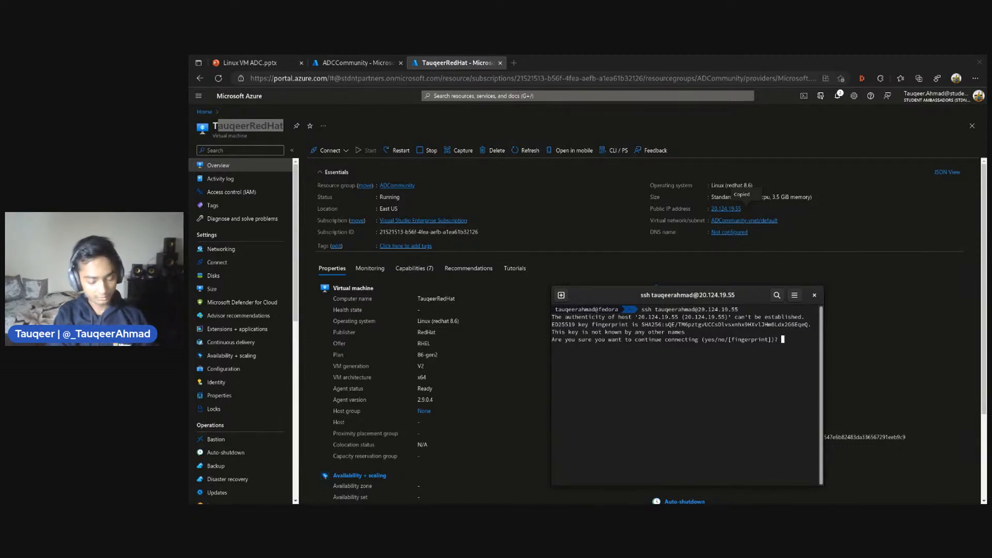
Accept the host's key fingerprint with yes and enter the admin account's password to log in to the VM
text(yes)
key(Return)
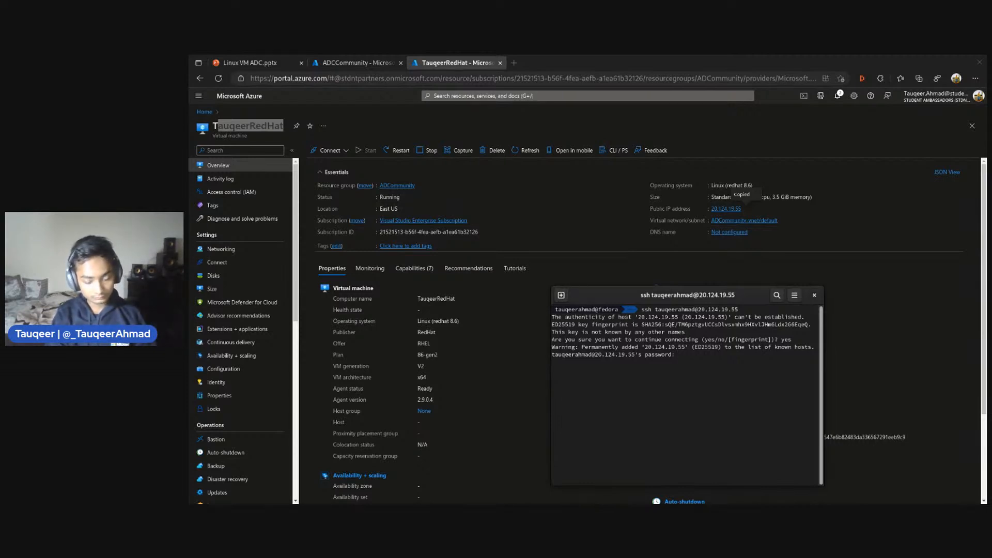
key(Return)
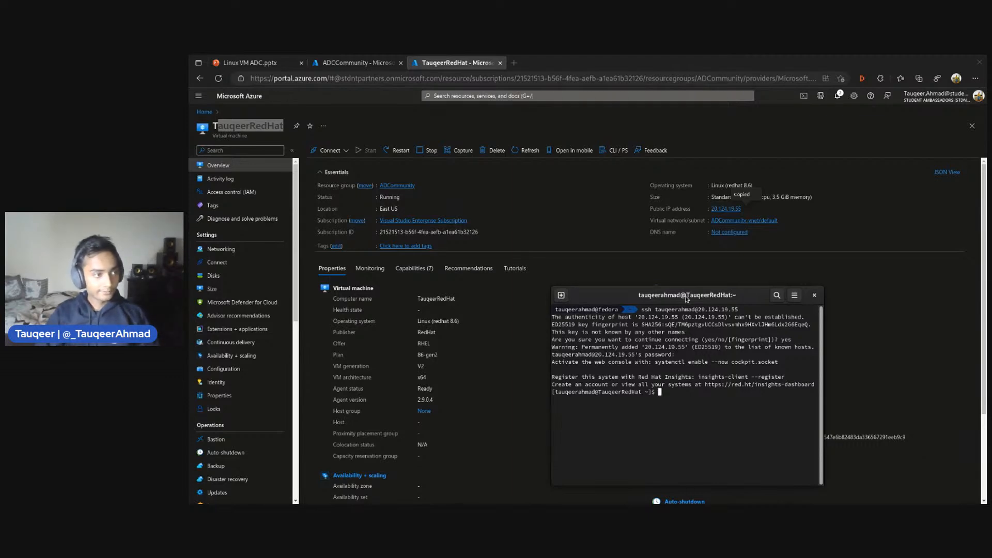
Compare the username and host name in the SSH session's prompt with the login command and the VM's name in the portal
drag(687, 297, 666, 292)
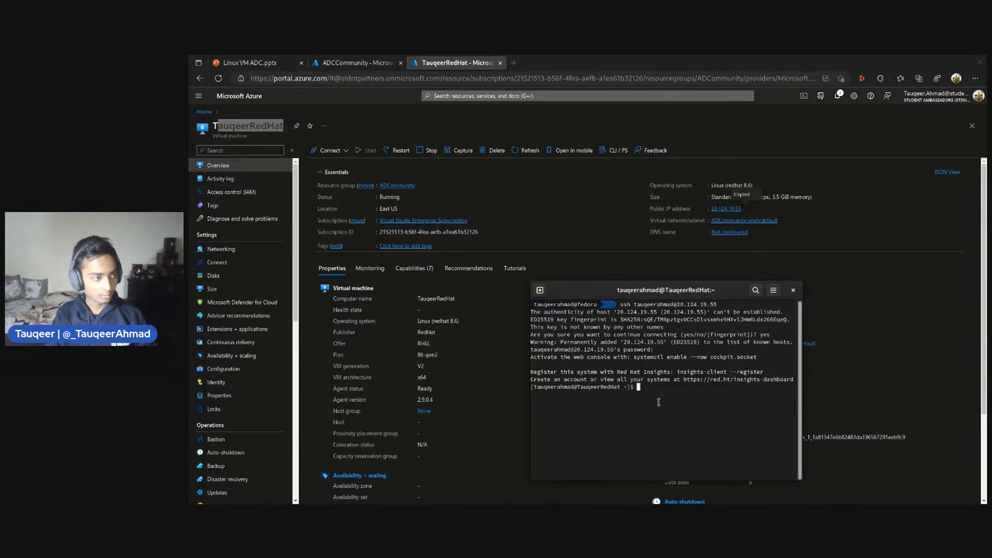
text(clear)
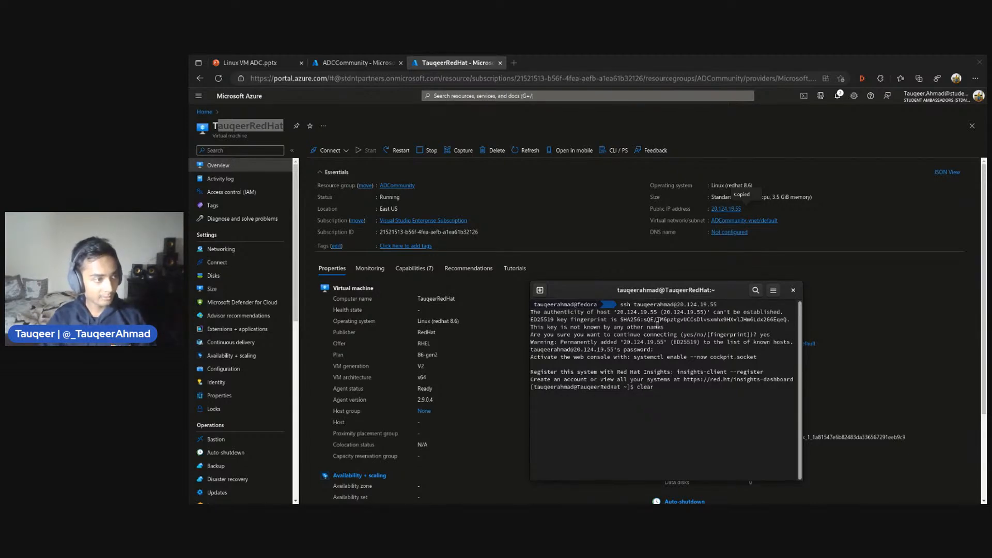
drag(634, 304, 678, 304)
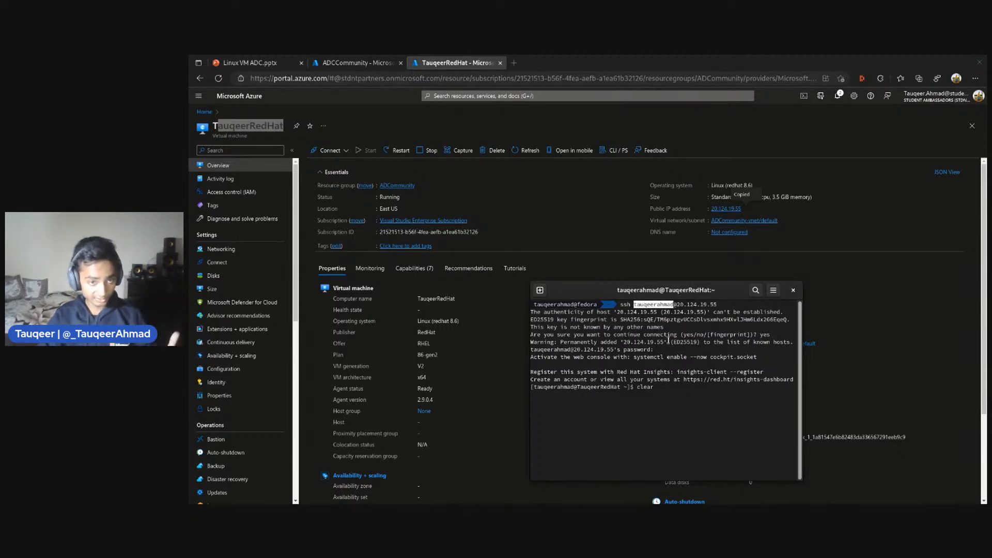
click(568, 332)
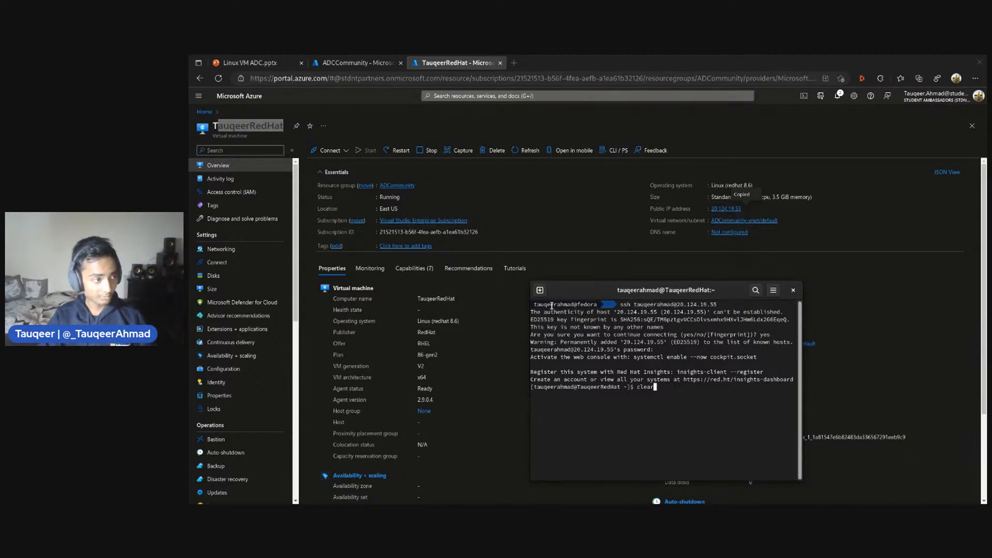
mouse_move(653, 289)
mouse_down()
mouse_move(690, 286)
mouse_move(655, 282)
mouse_up()
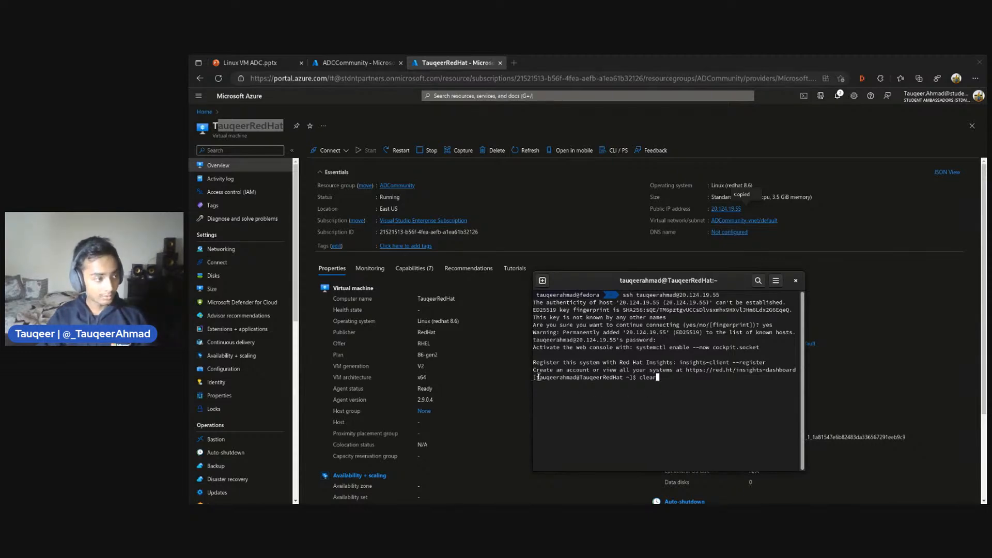
drag(536, 377, 576, 378)
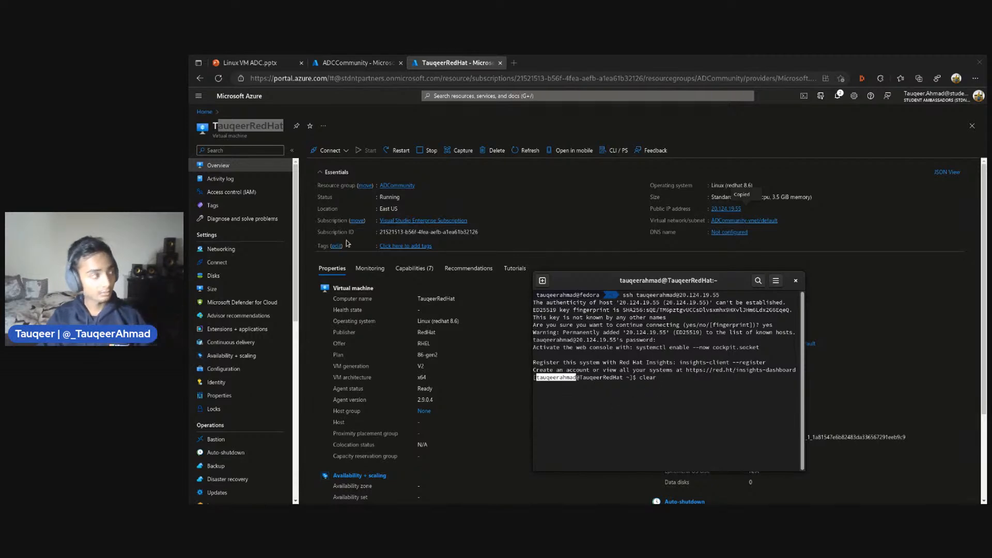
click(226, 129)
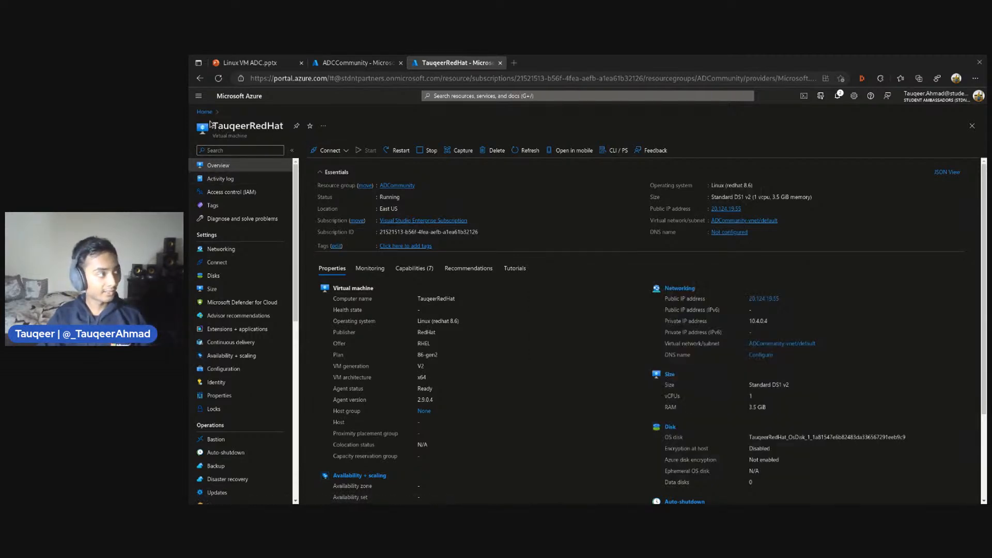
drag(211, 125, 286, 128)
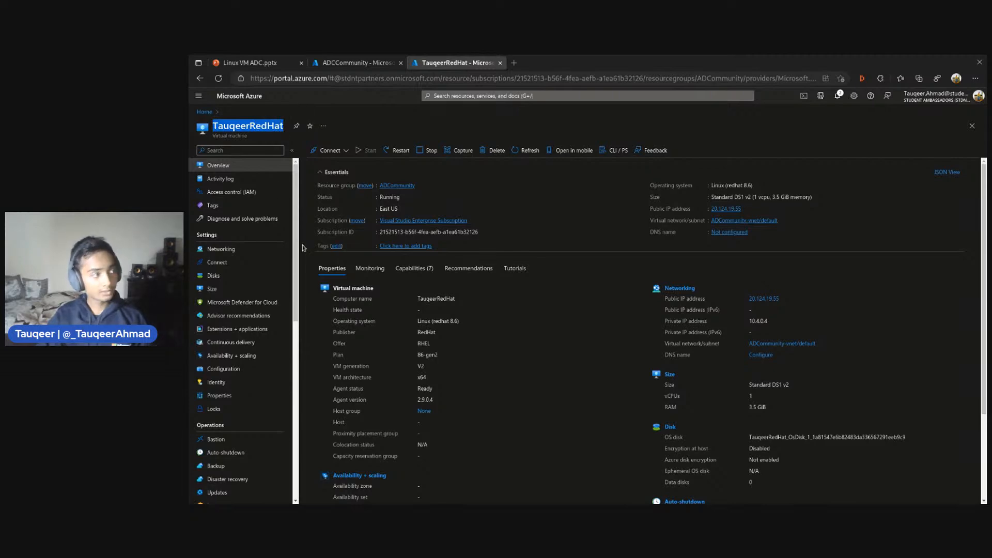
Switch back to the terminal and run clear in the SSH session to empty the screen
key(super)
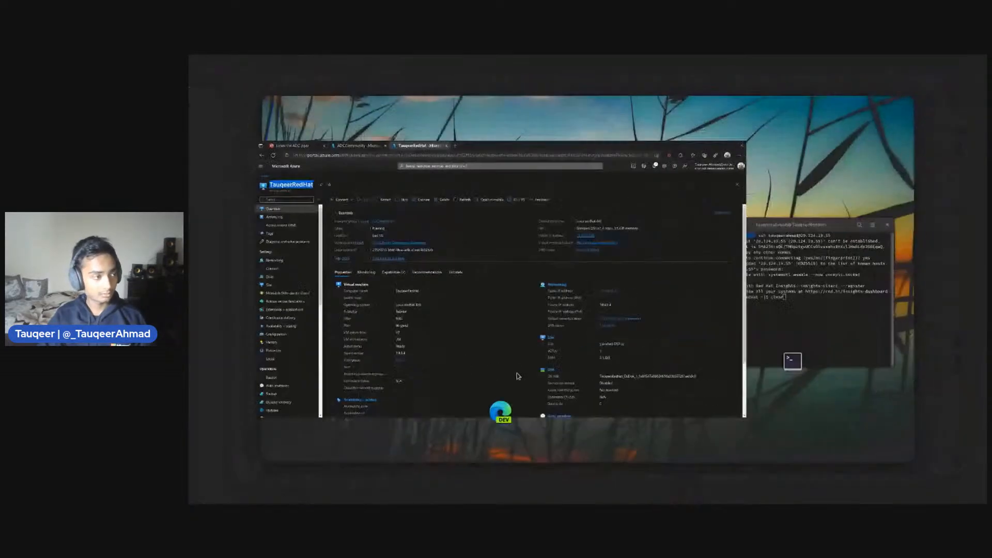
click(766, 286)
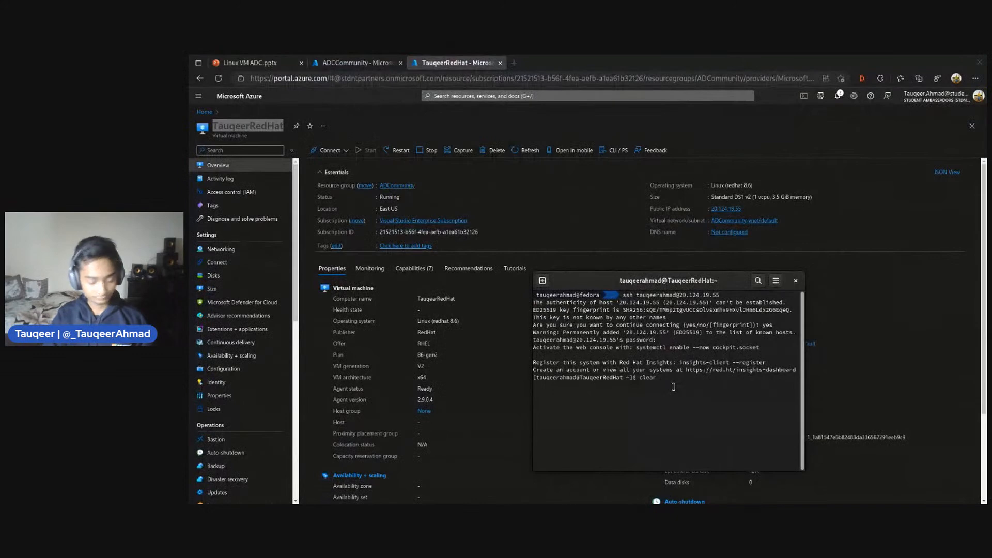
text(clear)
key(Return)
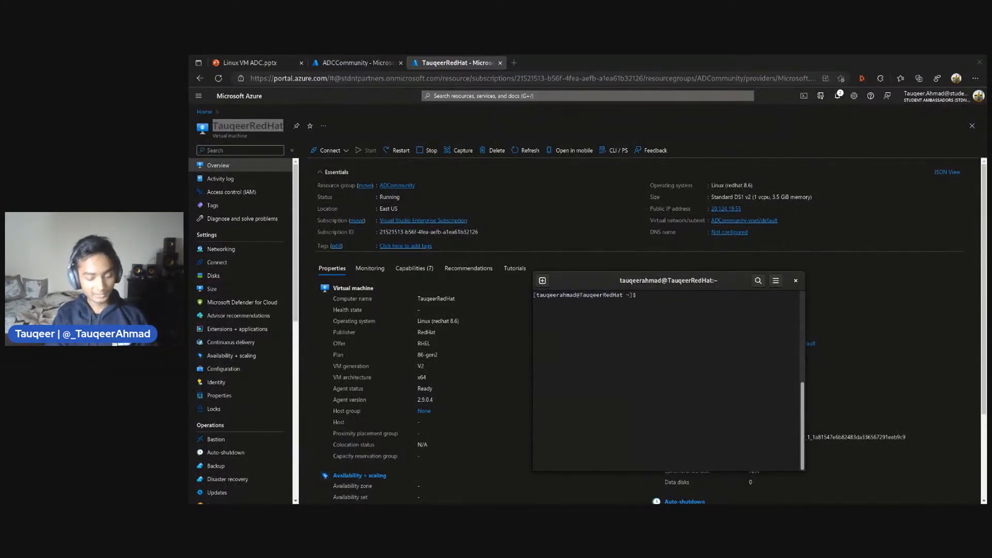
text(git)
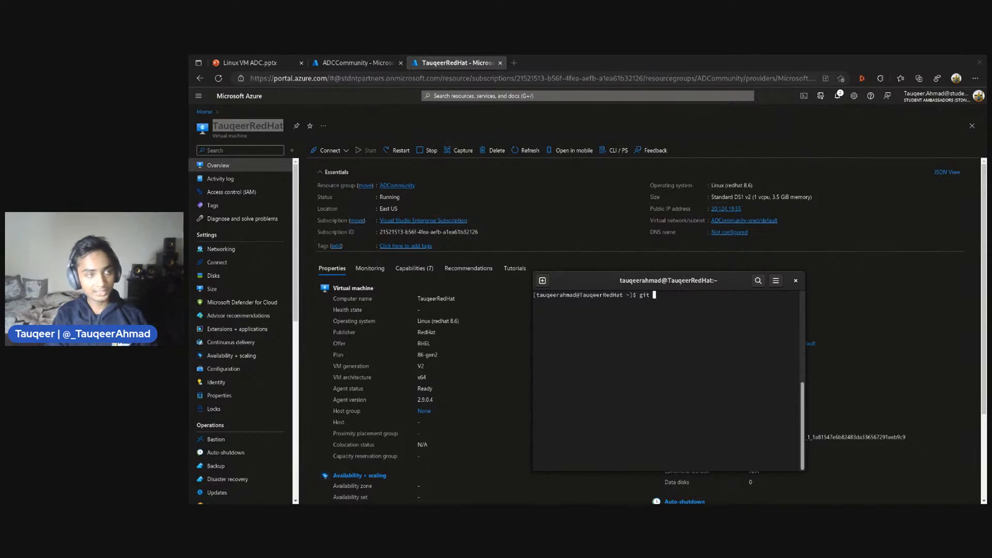
key(BackSpace)
key(BackSpace)
key(BackSpace)
key(BackSpace)
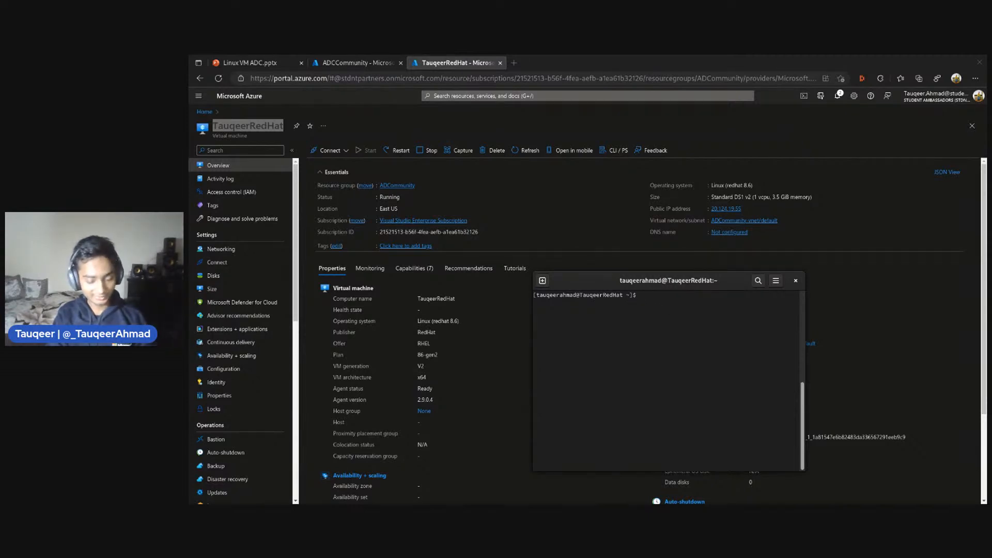
text(git)
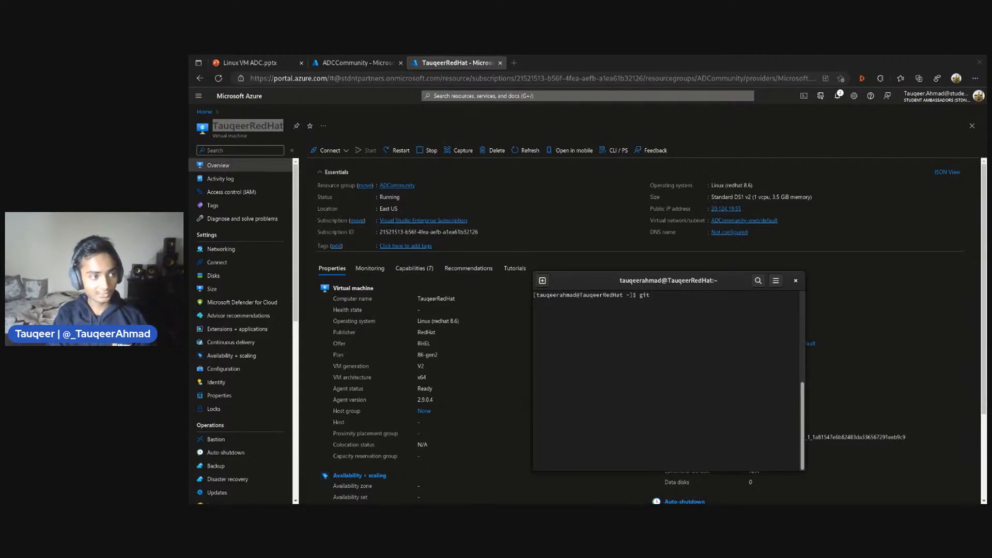
key(BackSpace)
key(BackSpace)
key(BackSpace)
key(BackSpace)
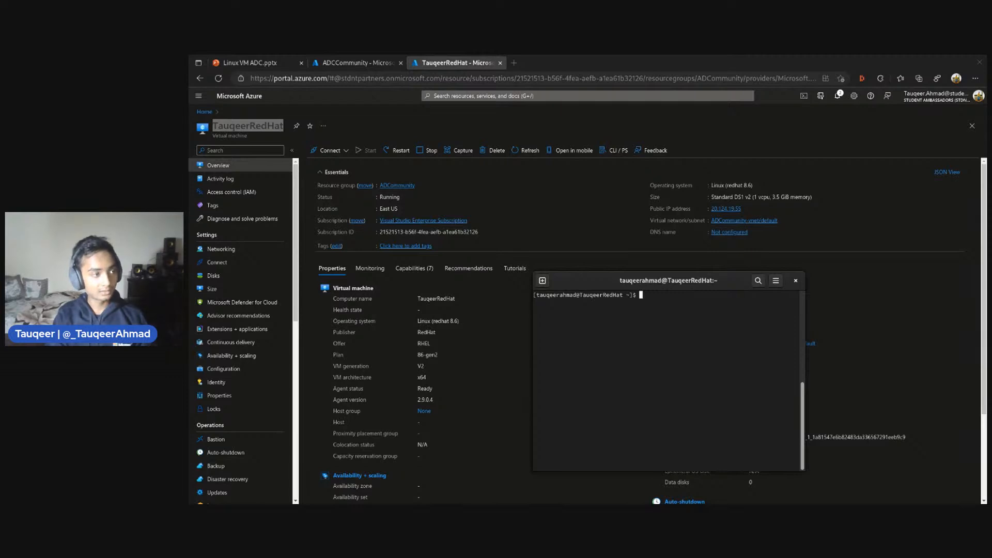
Run sudo dnf upgrade --refresh on the VM to refresh the repositories and check for package upgrades
text(sudo dnf upgrade )
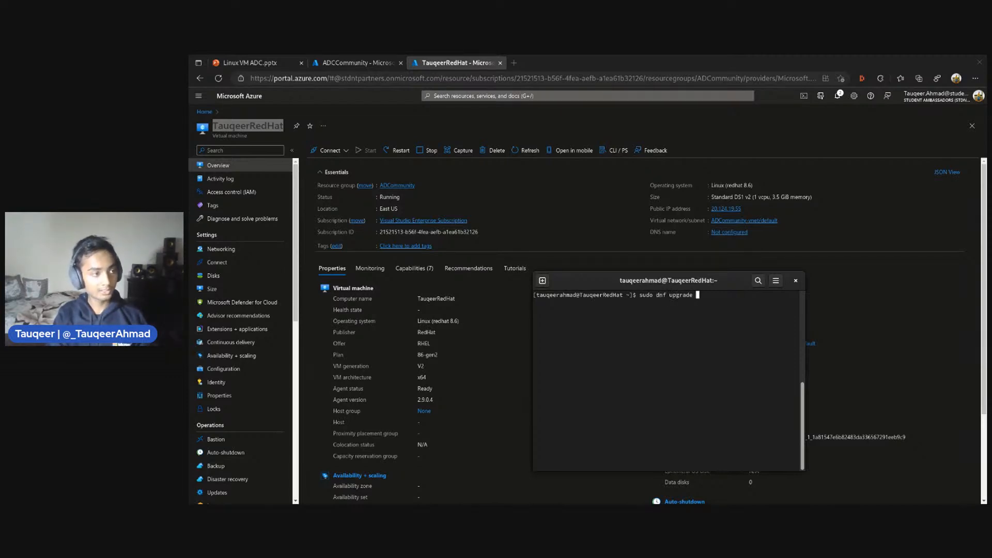
text(--re)
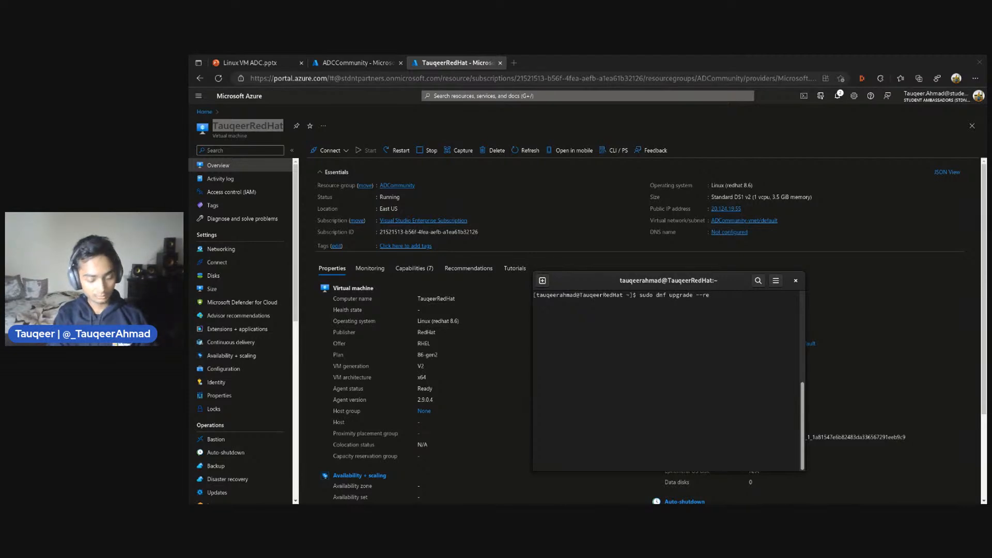
text(fresh)
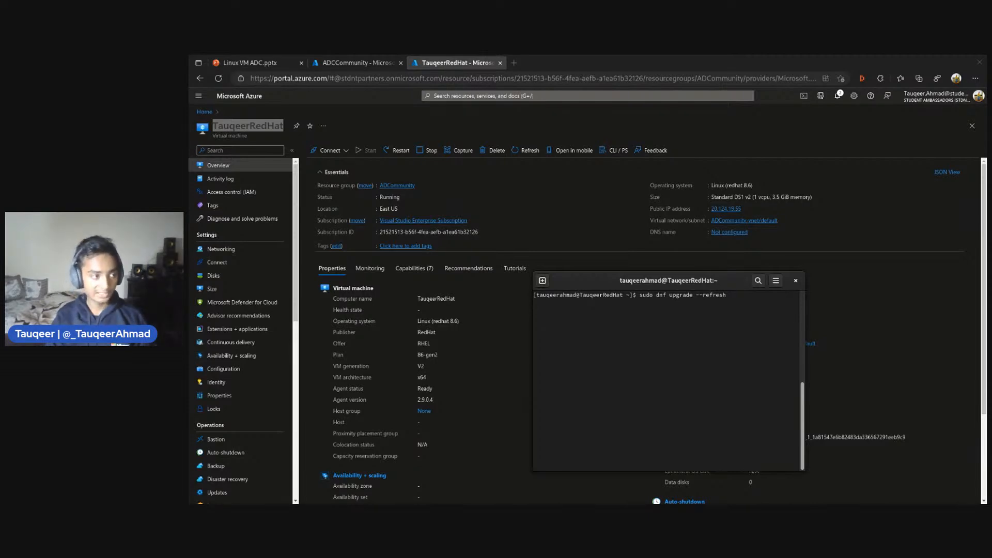
key(Return)
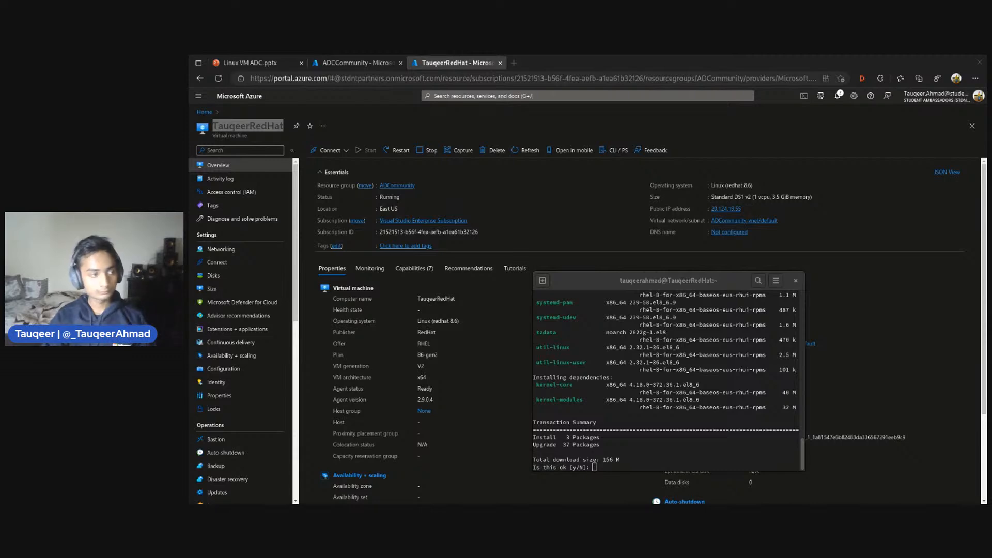
Review the list of packages in the upgrade transaction and approve it with y
click(737, 402)
scroll(737, 402, up, 3)
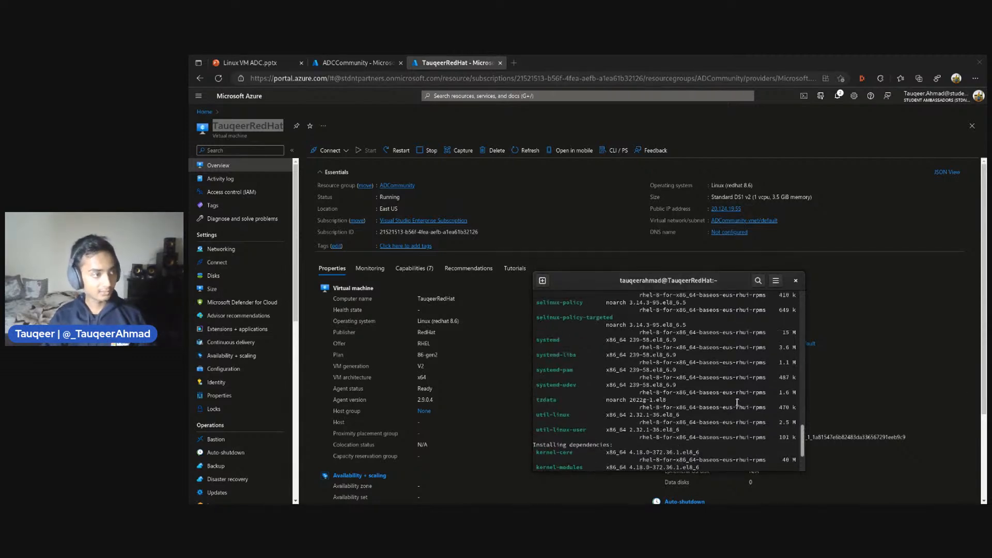
scroll(680, 356, up, 10)
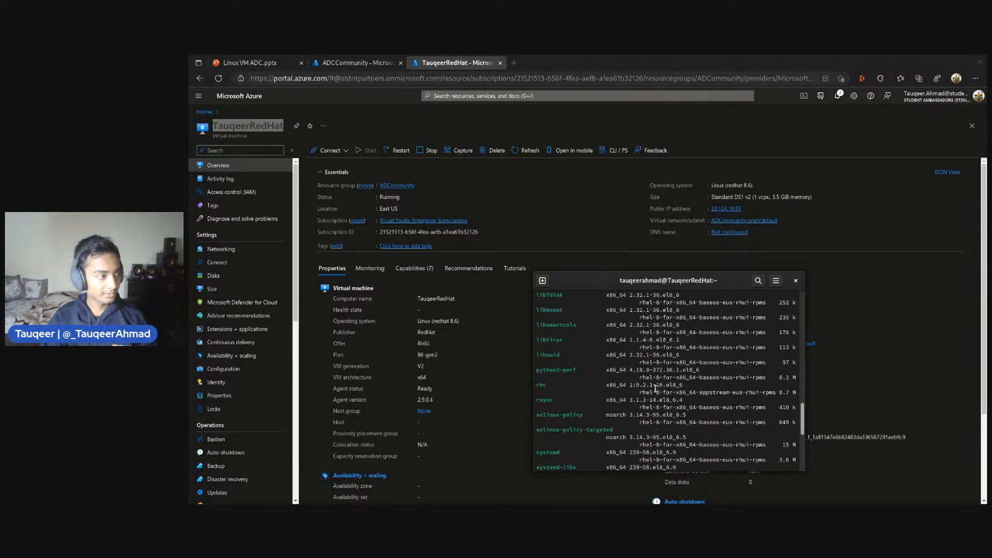
scroll(684, 362, down, 12)
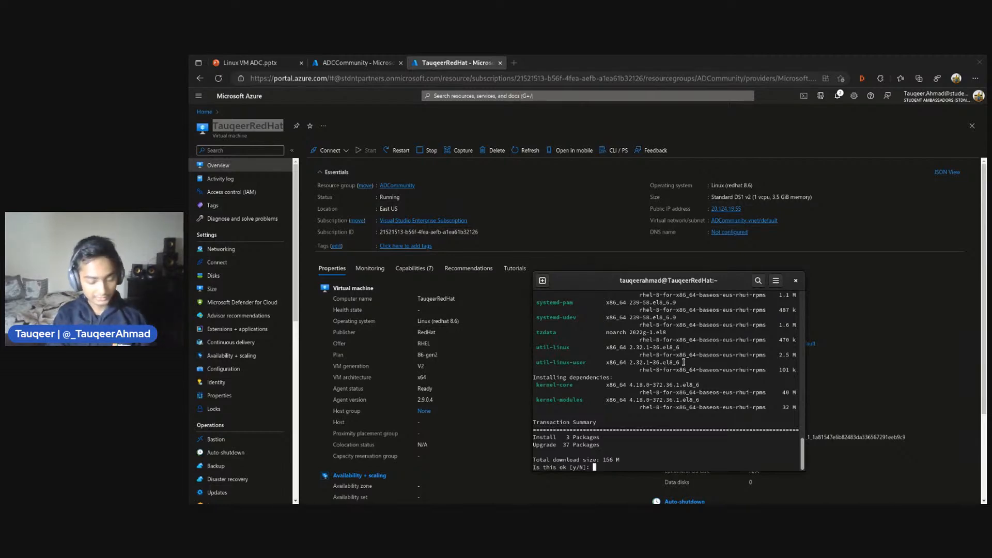
text(y)
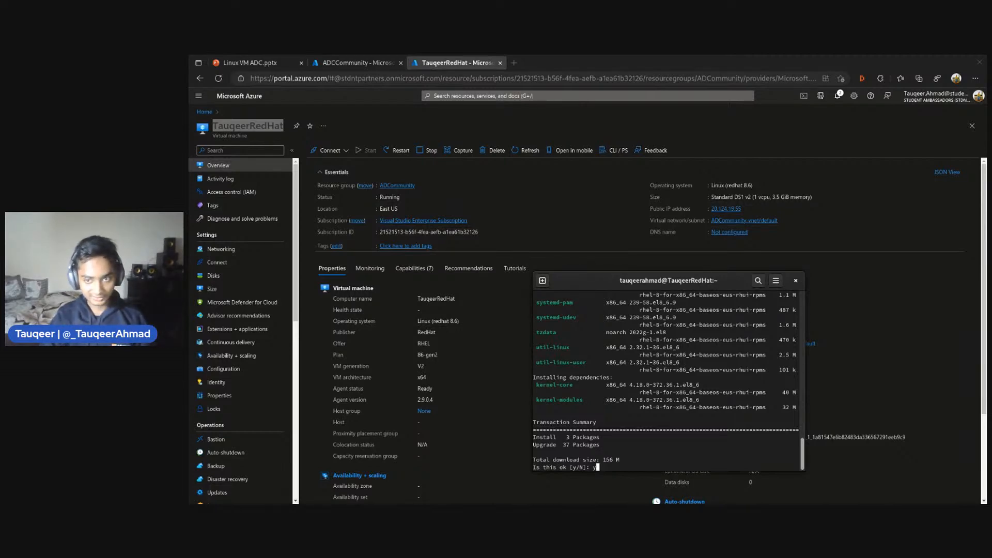
key(Return)
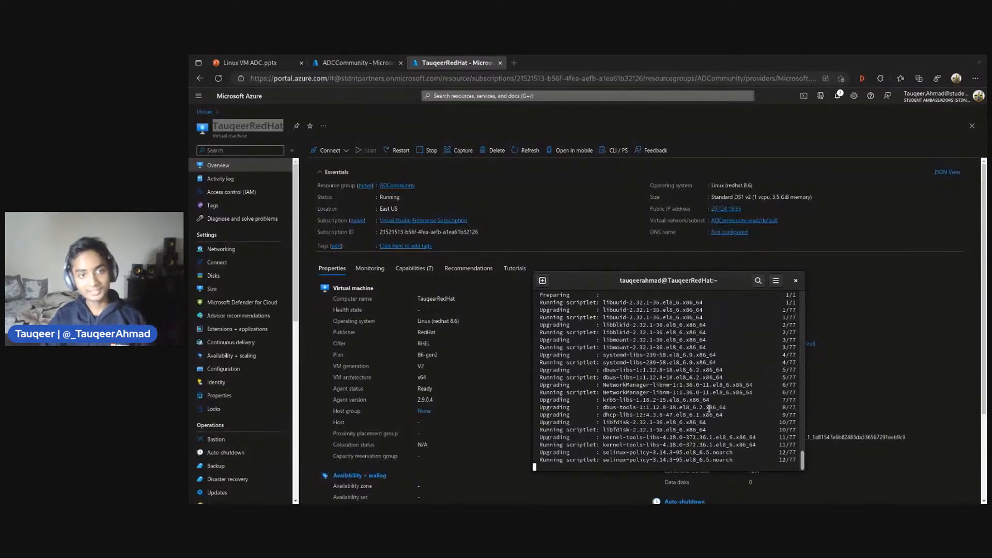
Examine the package downloads and the upgrade's progress in the terminal output
scroll(666, 400, up, 6)
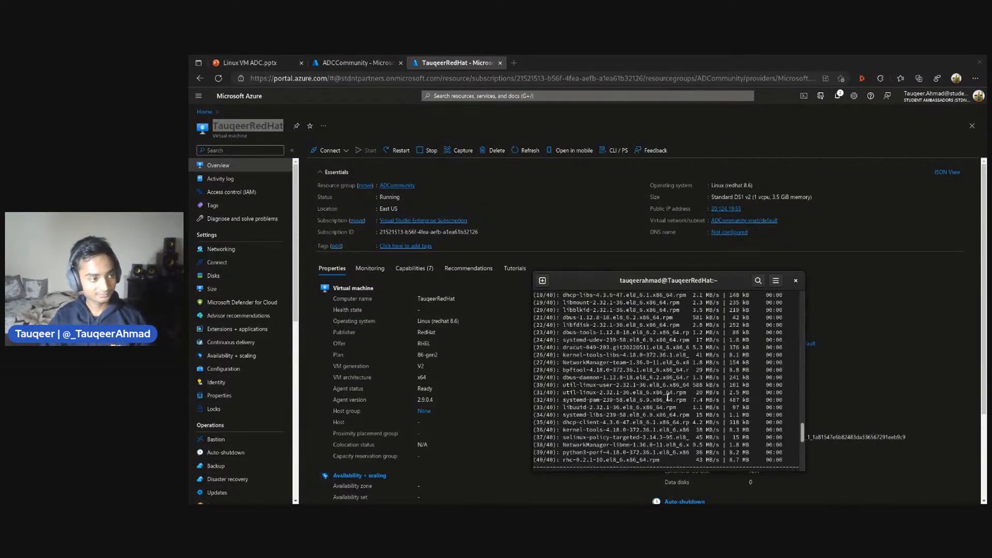
drag(699, 370, 718, 370)
click(698, 389)
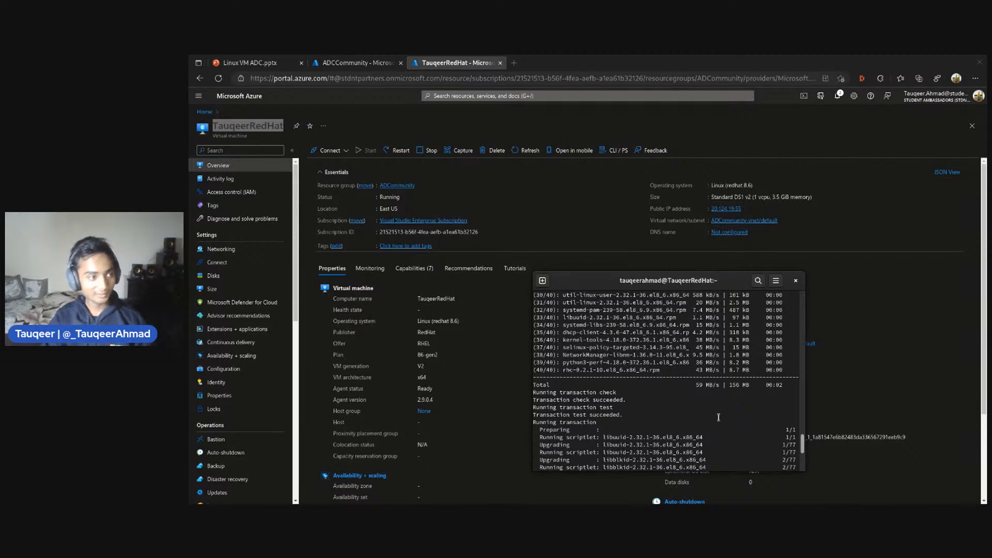
scroll(728, 404, down, 5)
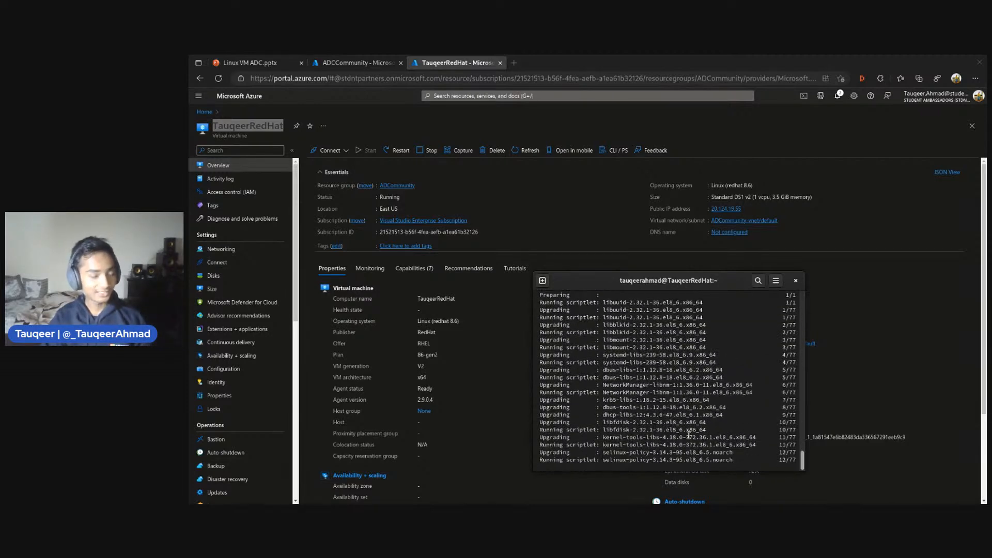
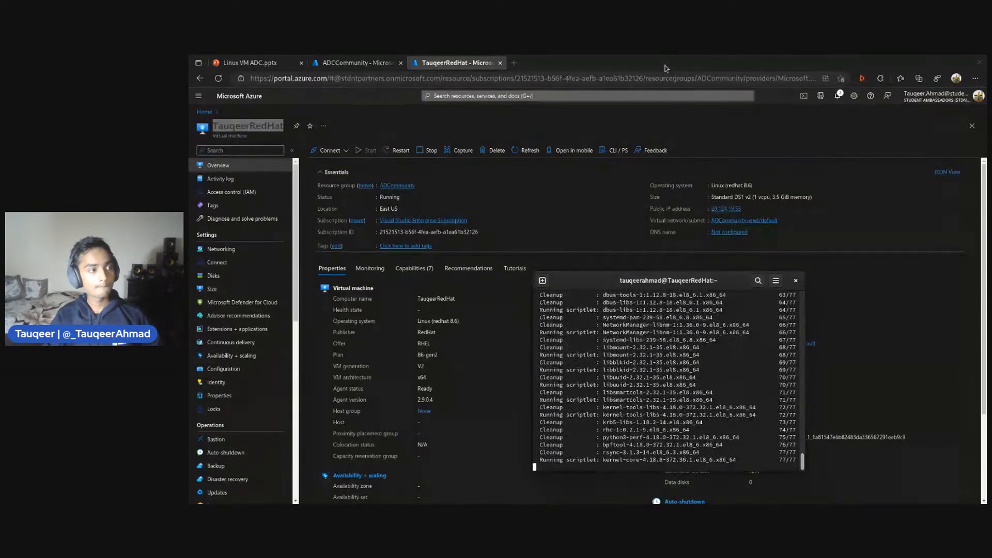
drag(665, 68, 987, 104)
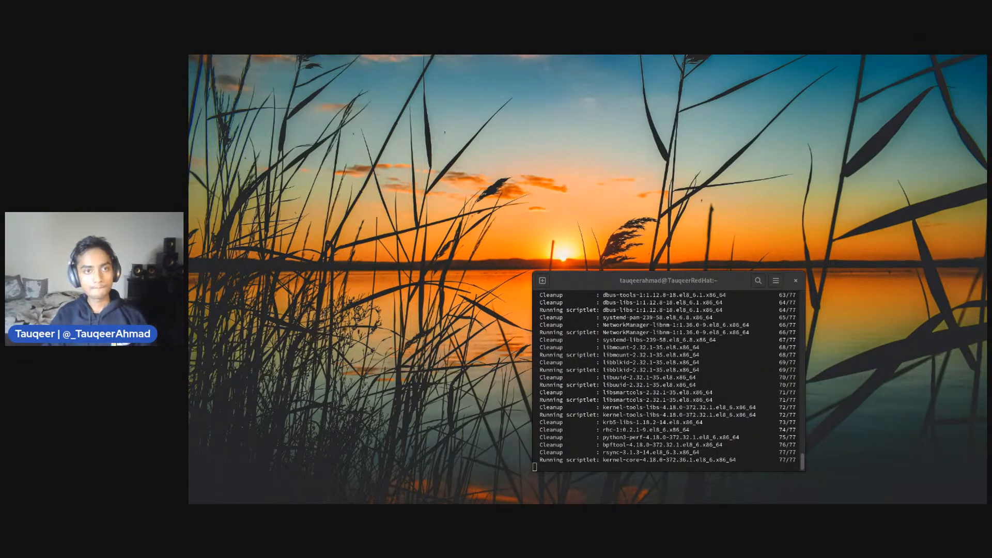
key(super)
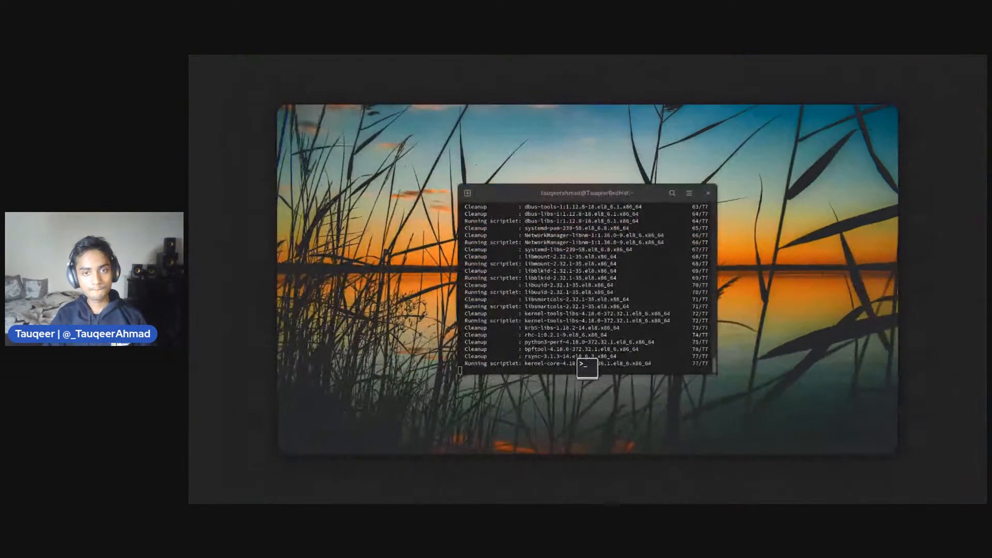
key(super)
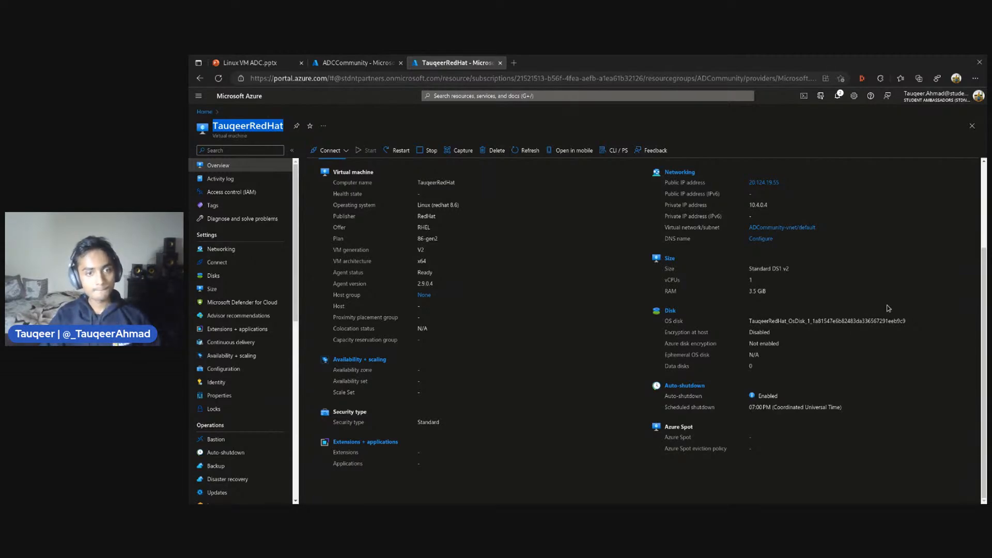
Switch to the terminal, clear the finished upgrade output and list all entries of the user's home directory with ls -a
key(super+Tab)
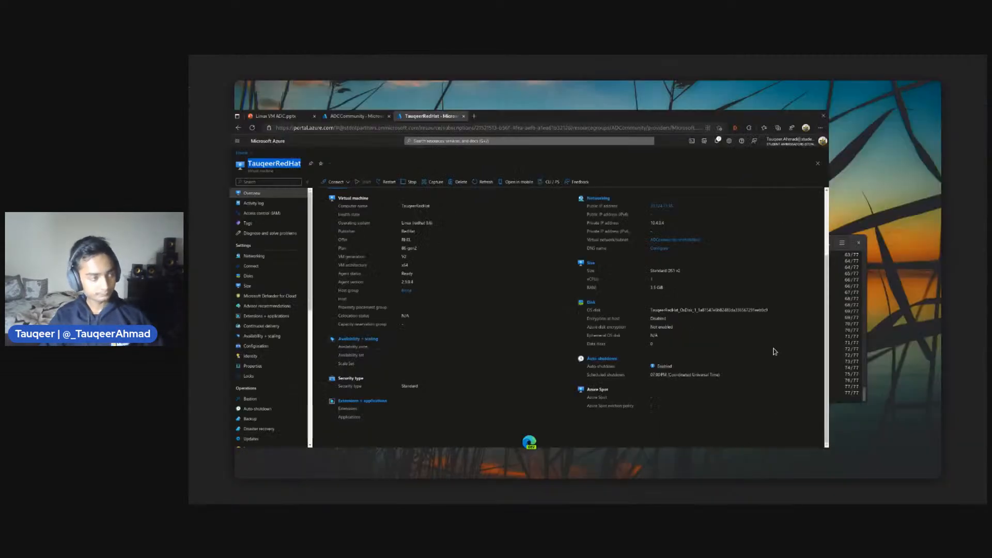
click(870, 308)
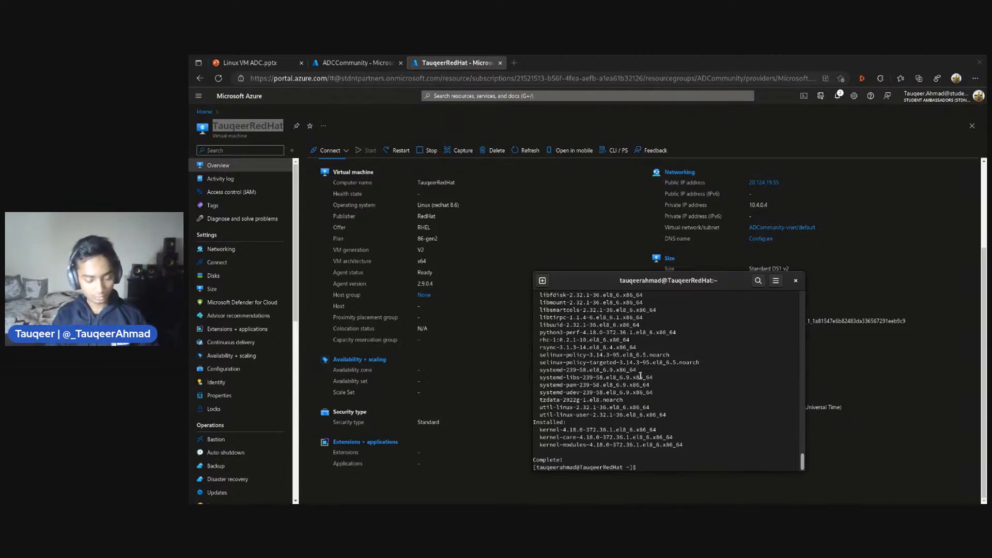
text(clear)
key(Return)
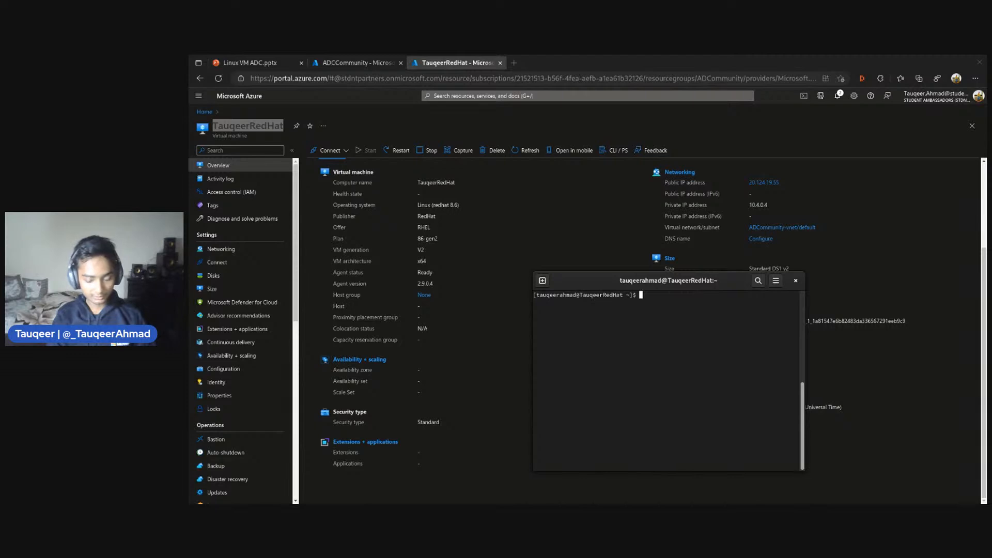
text(ls -a)
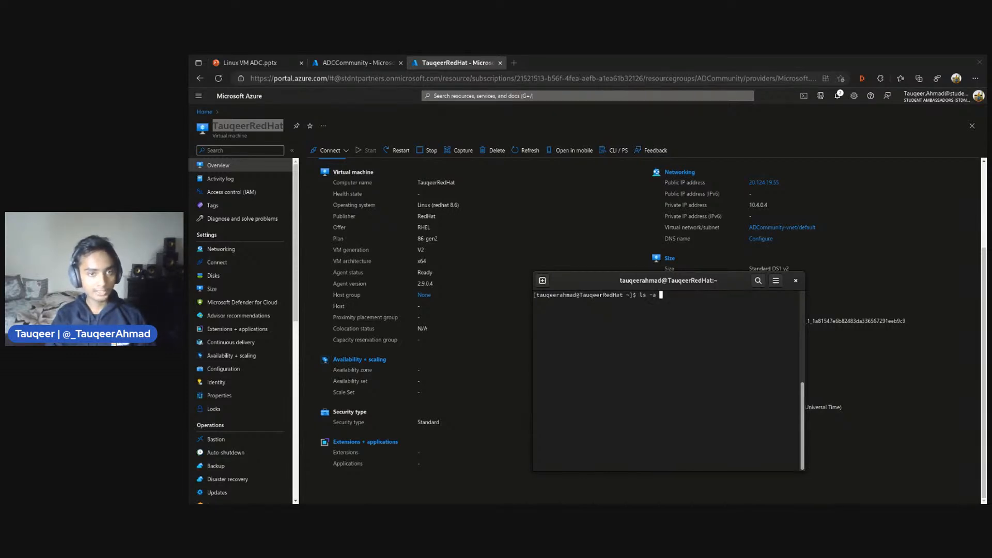
key(Return)
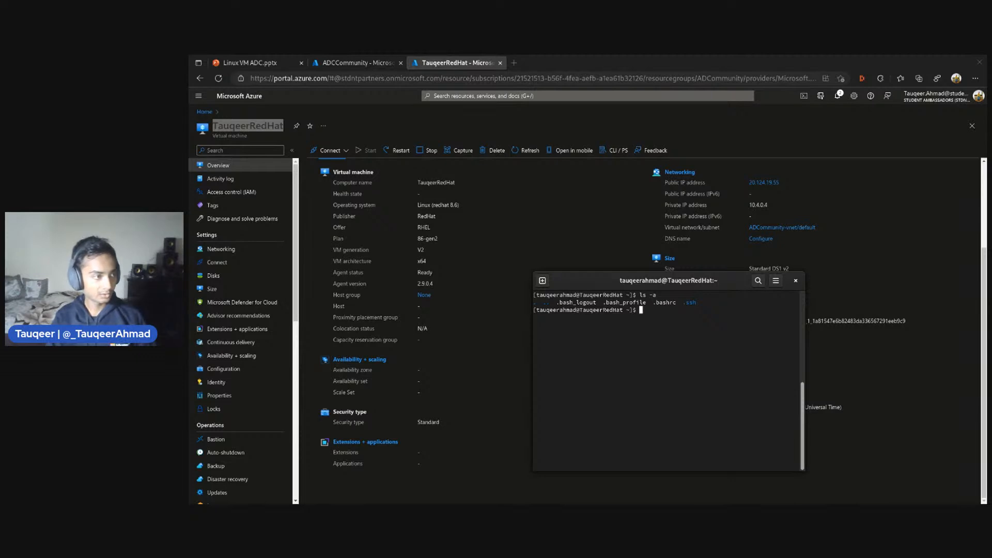
Move up two directory levels to the root with cd .. and list everything there with ls -a
text(cd ..)
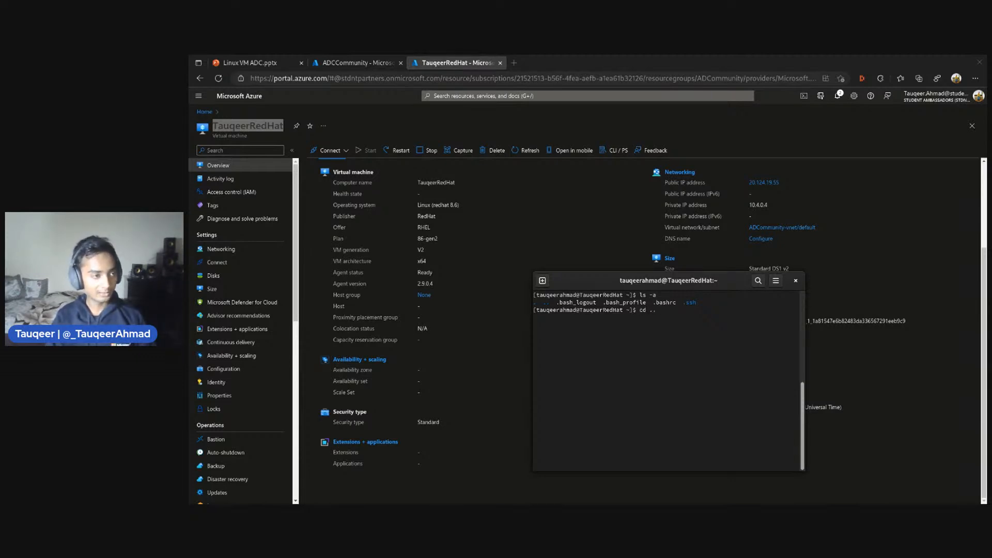
key(Return)
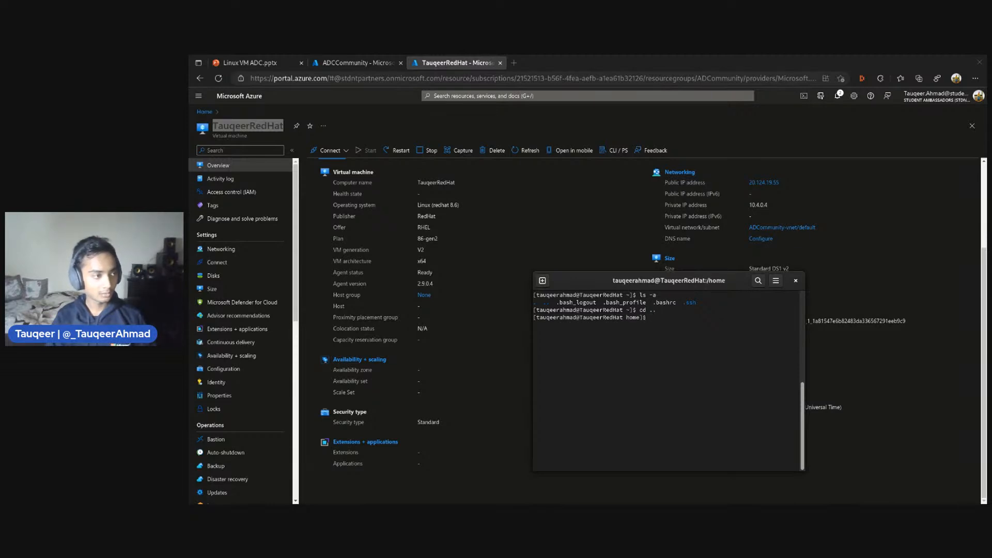
text(cd ..)
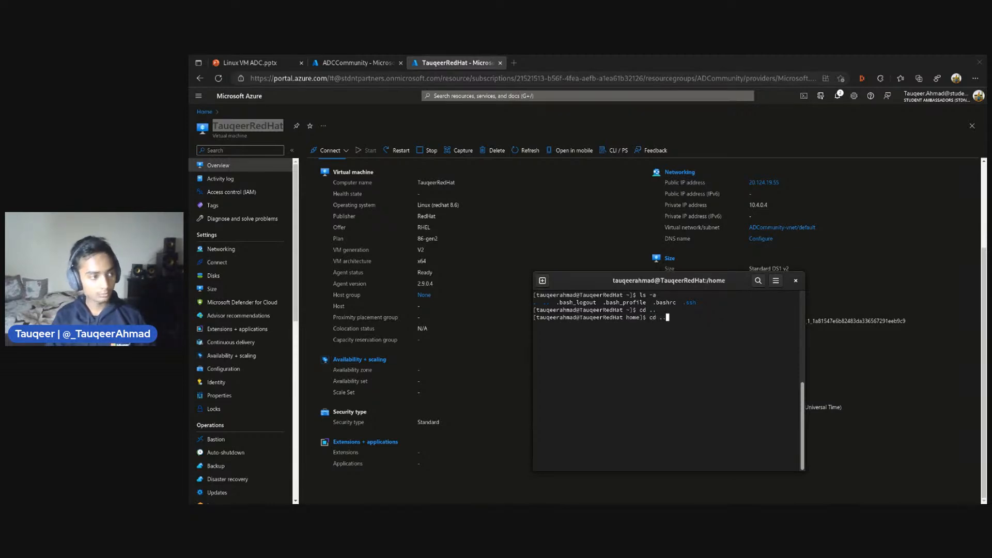
key(Return)
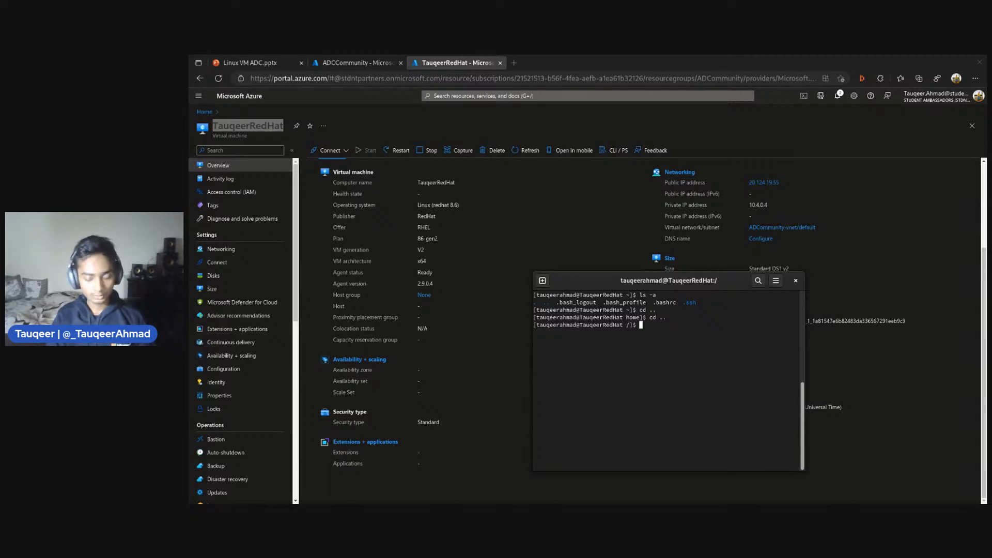
text(ls -a)
key(Return)
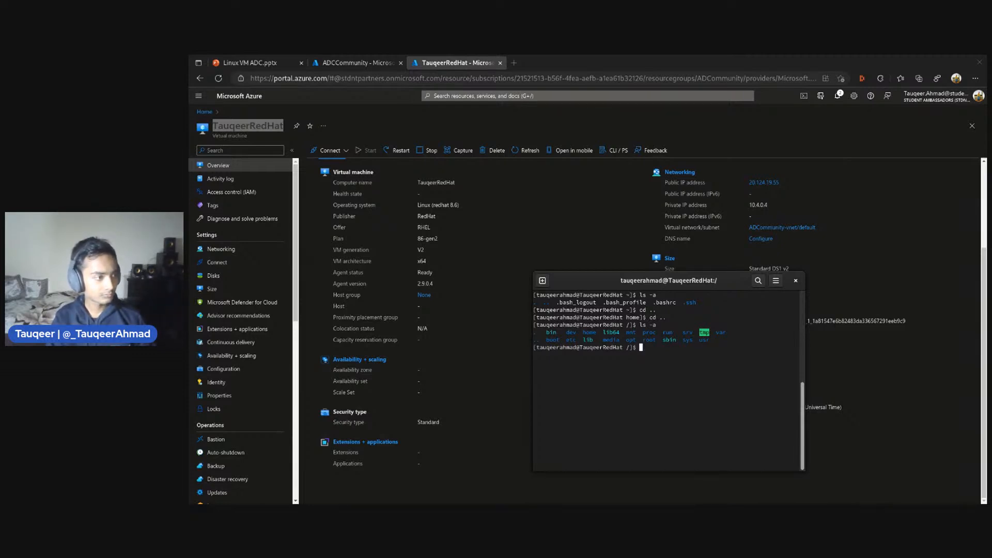
Change into the home/ directory under the root and list all its entries with ls -a
text(cd )
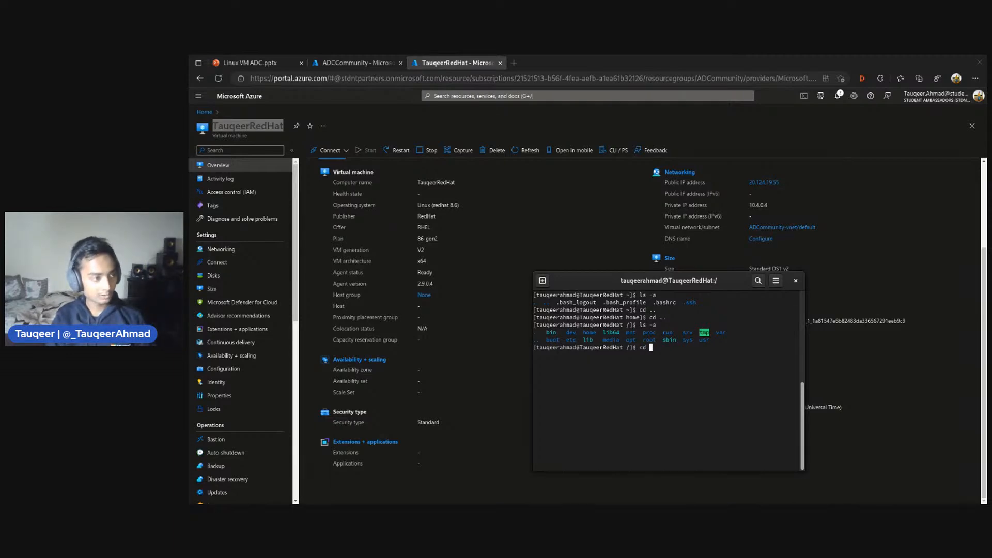
text(home/)
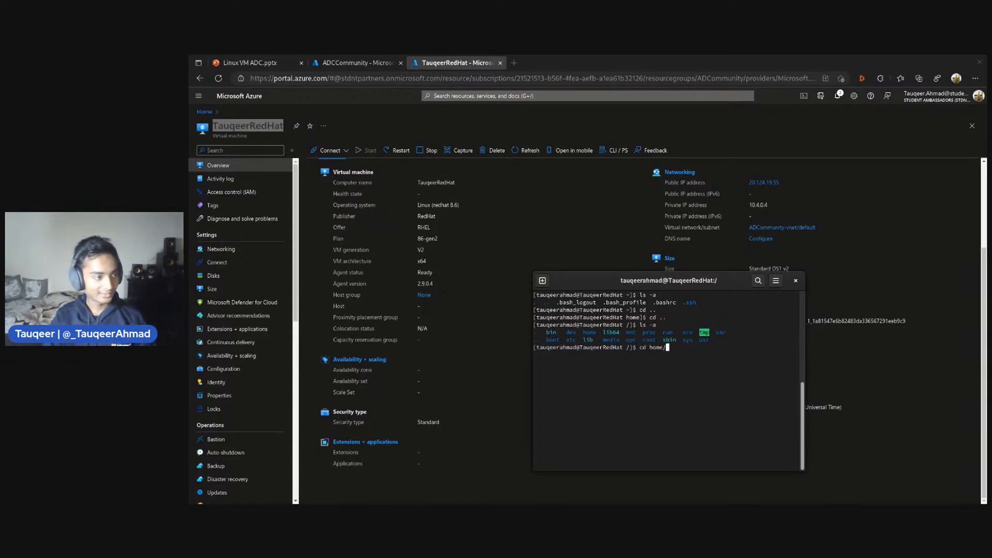
key(Return)
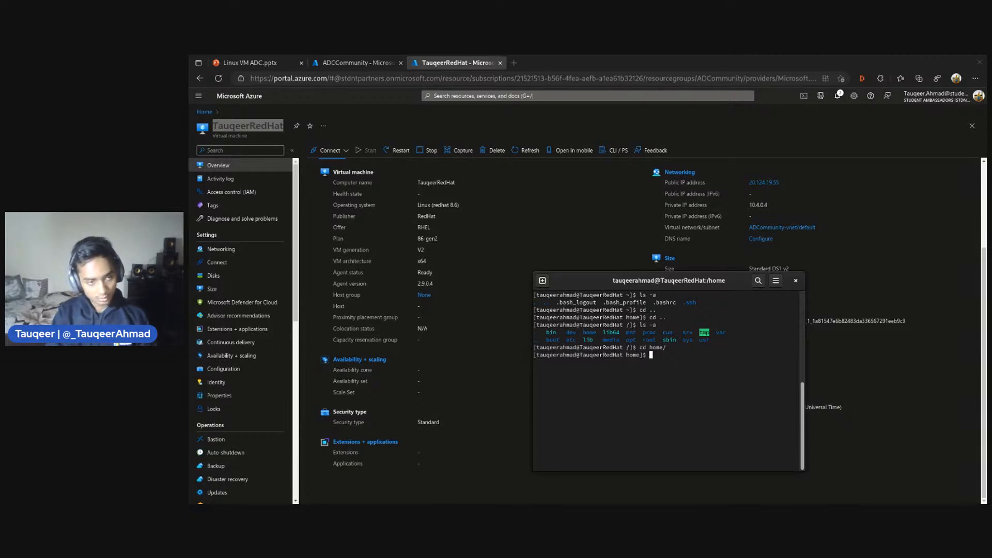
text(ls -a)
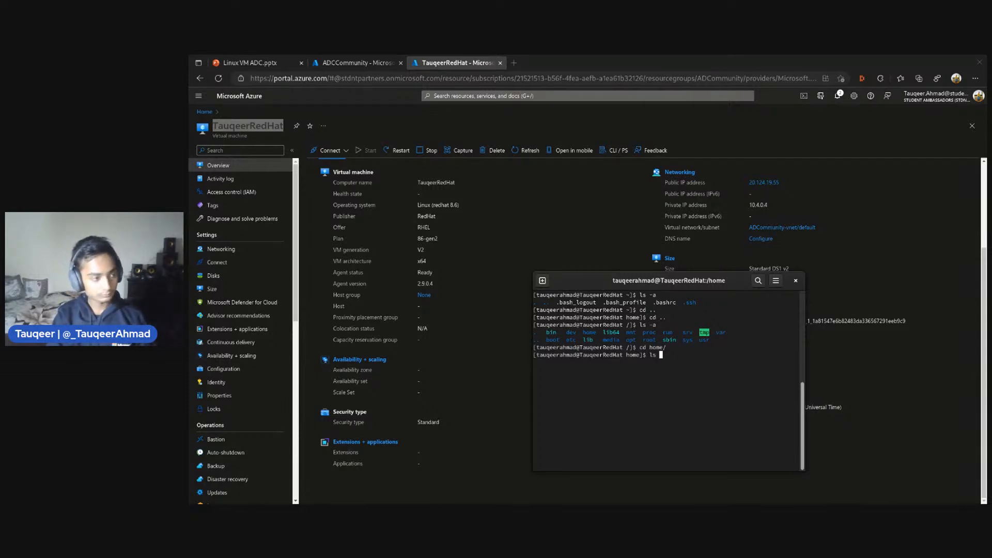
key(Return)
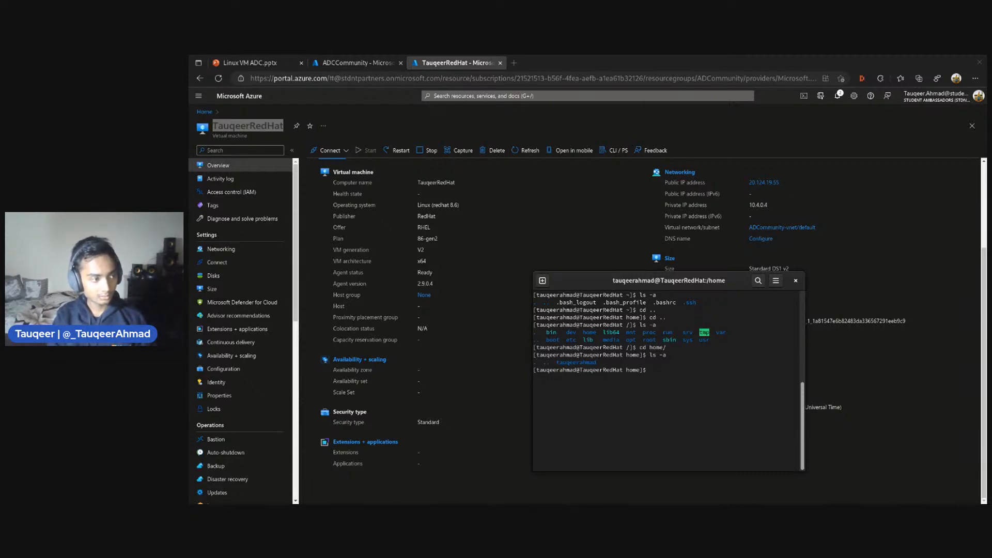
Create a directory named test inside /home with sudo mkdir test
text(use)
key(BackSpace)
key(BackSpace)
key(BackSpace)
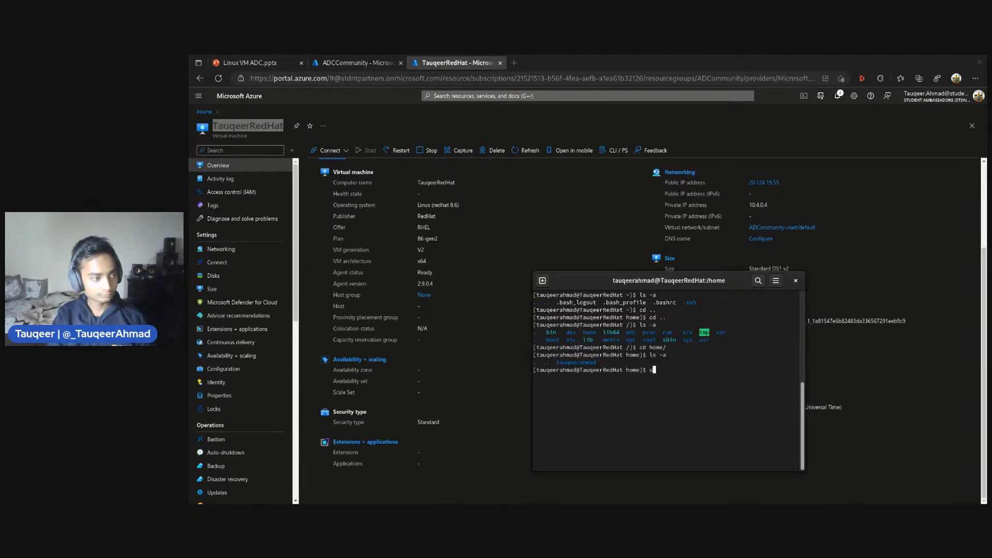
text(sudo n)
text(k)
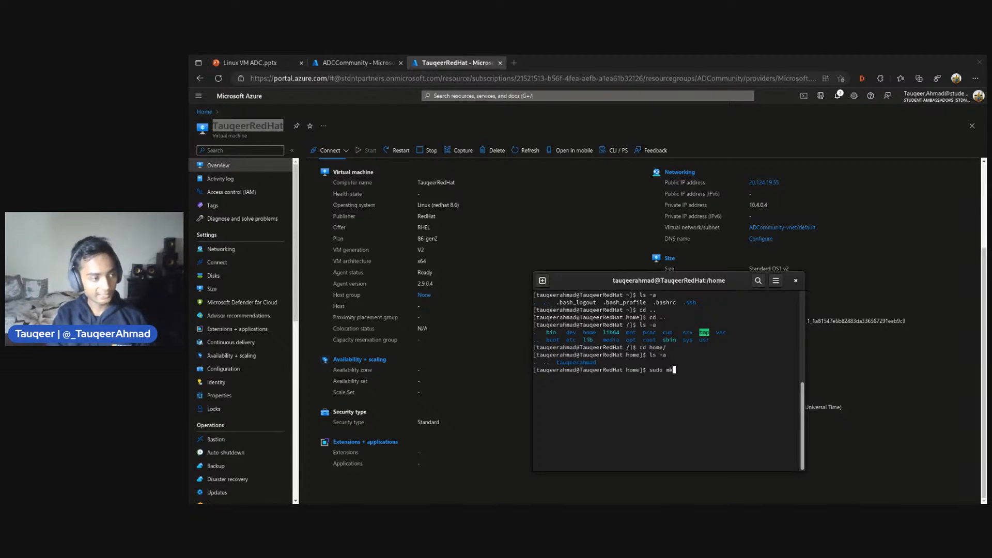
text(dir )
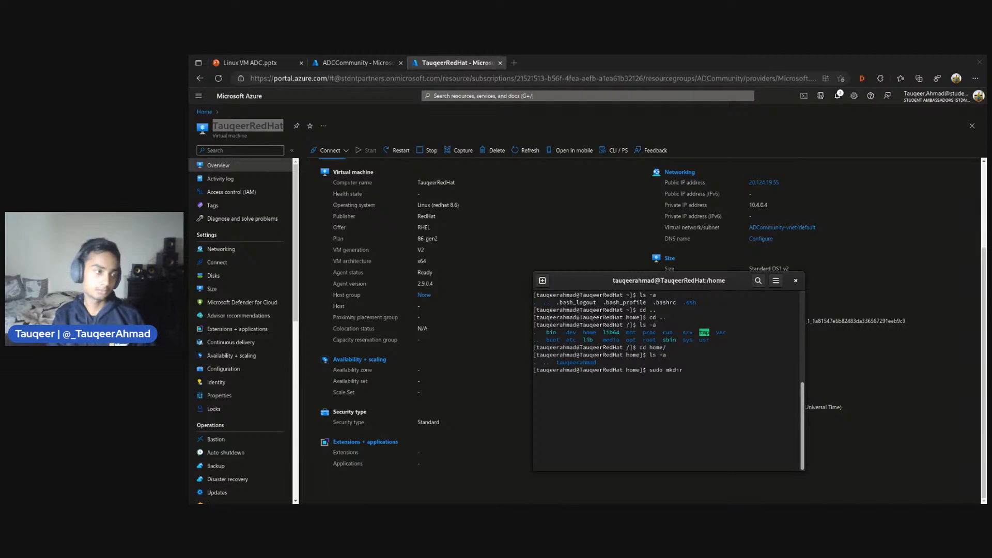
text(test)
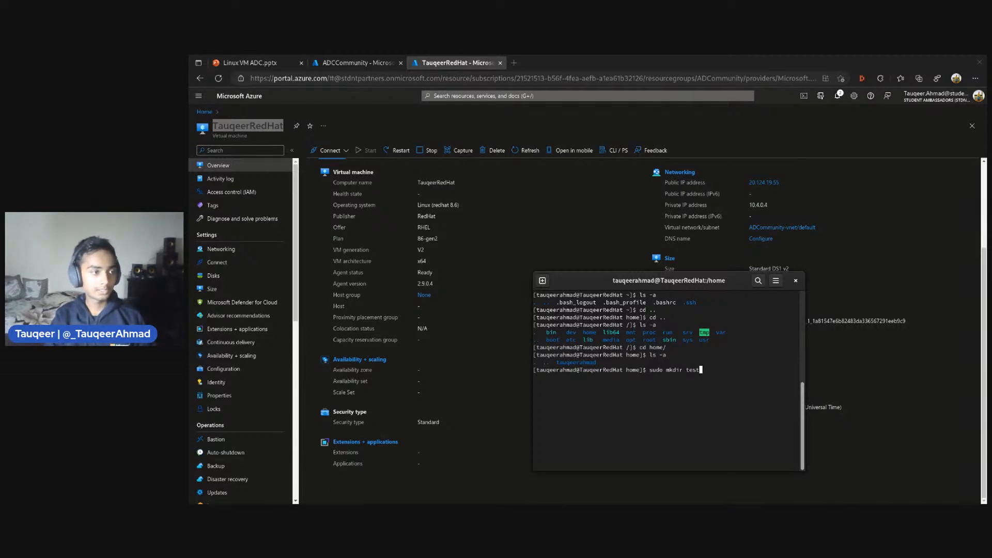
key(Return)
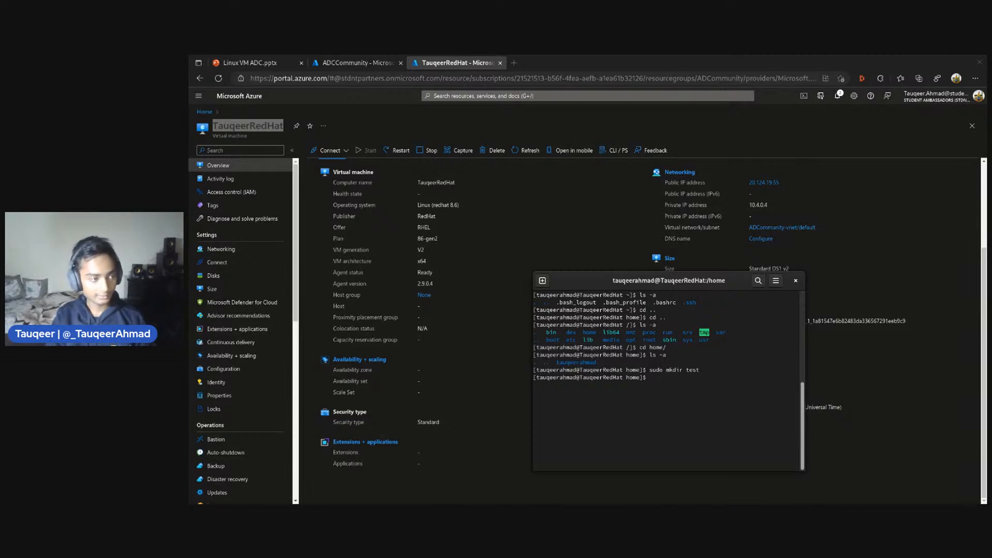
Change into the test/ directory and open a new file 1.txt with sudo vi
text(cd test/)
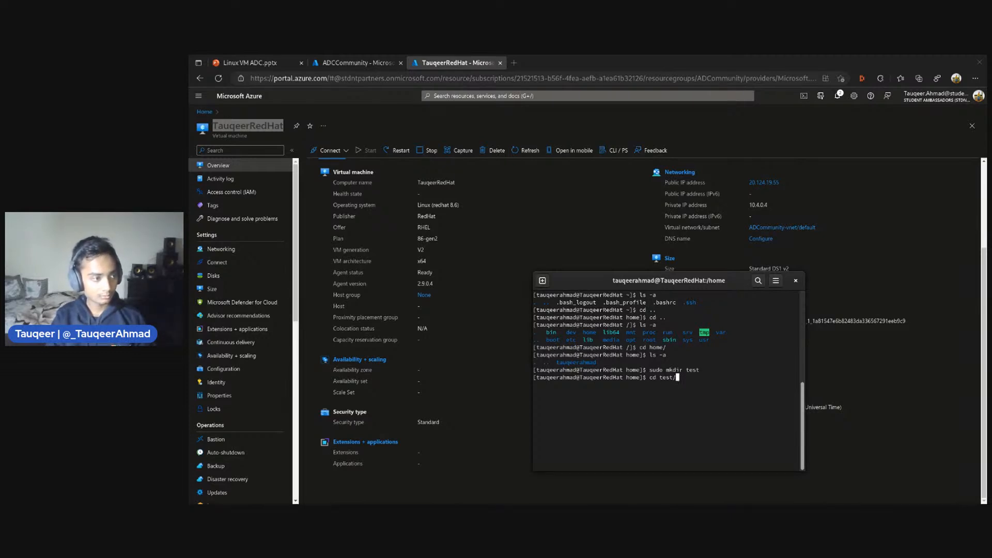
key(Return)
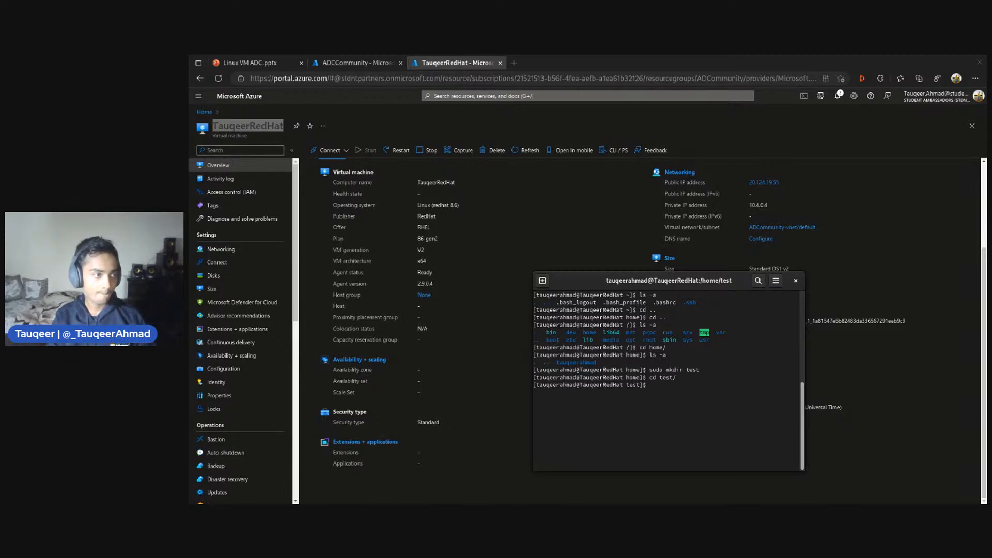
text(su)
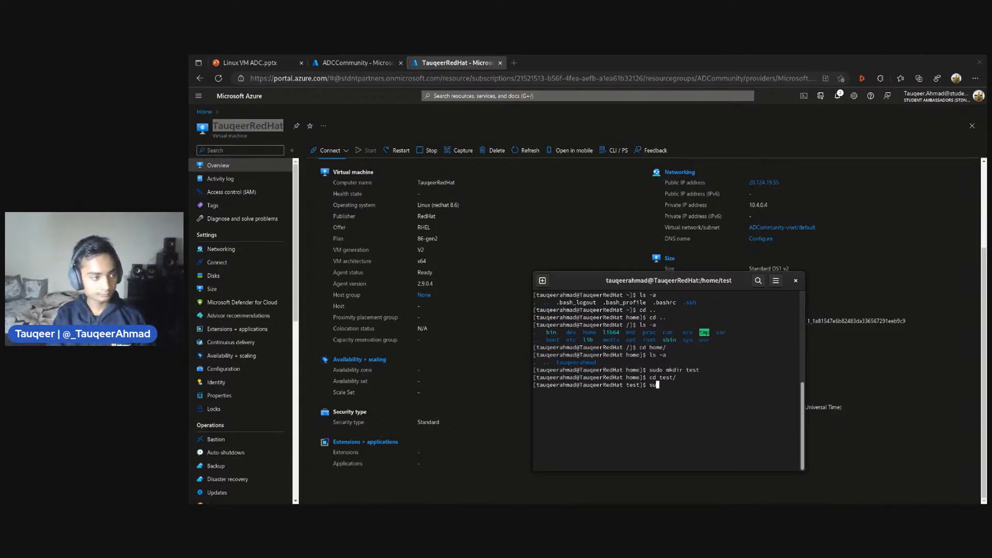
text(do)
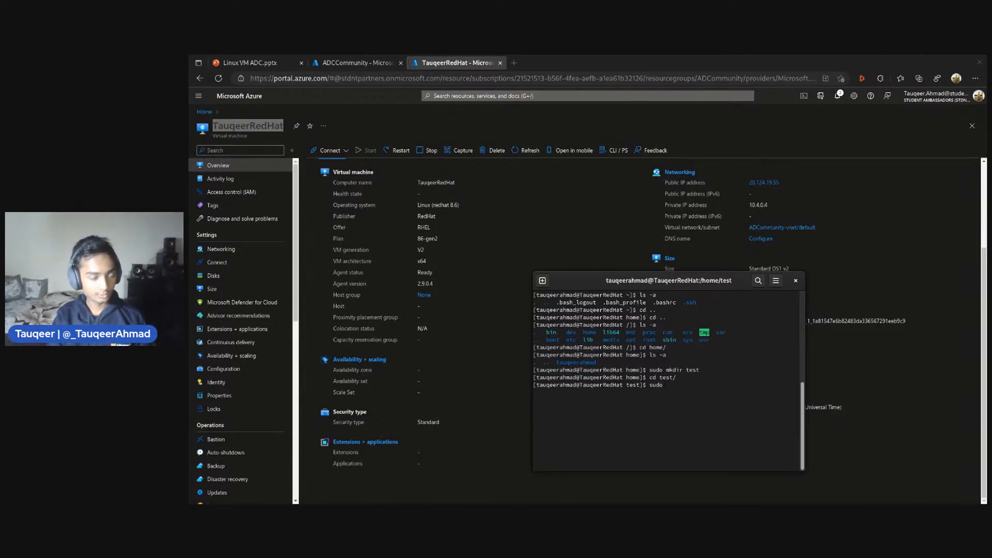
text( vi)
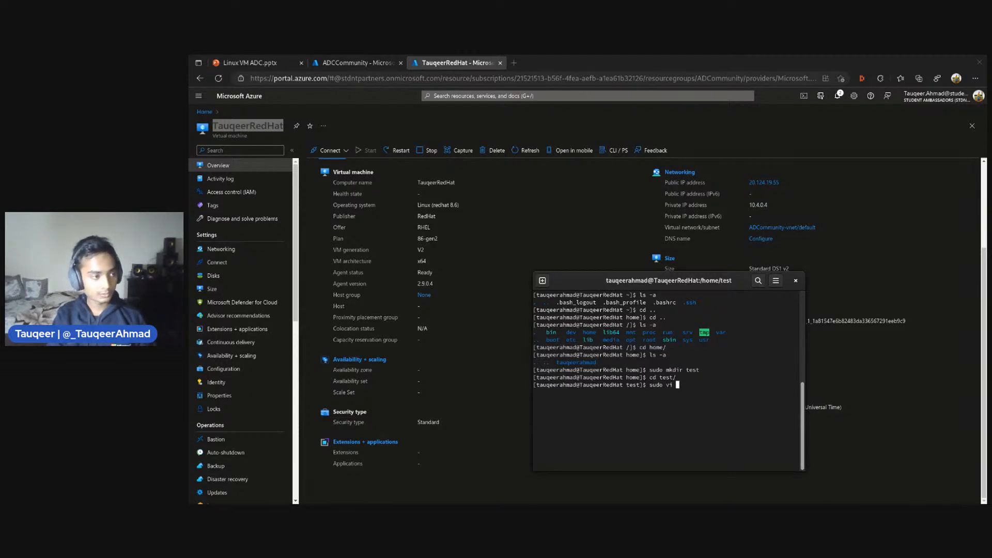
text( 1.tx)
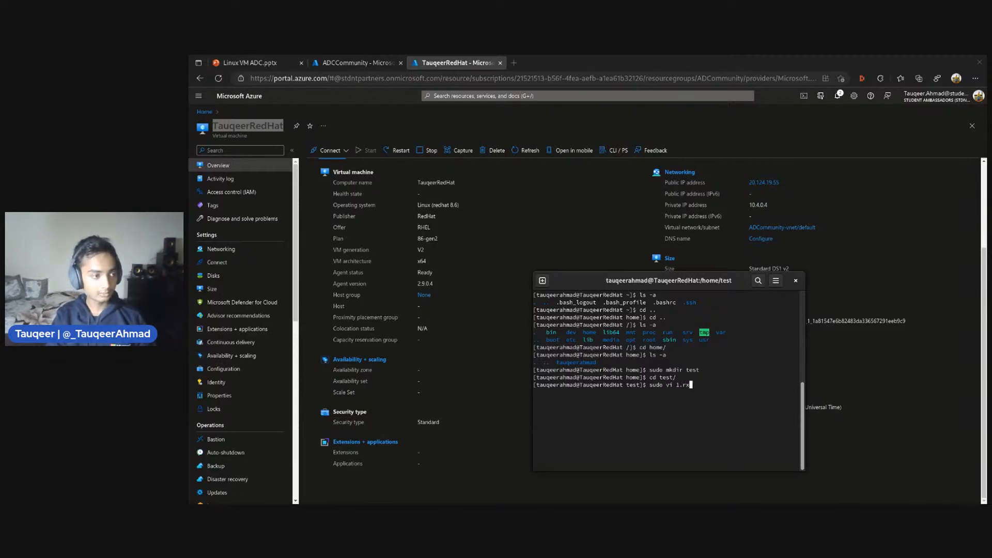
text(t)
key(Return)
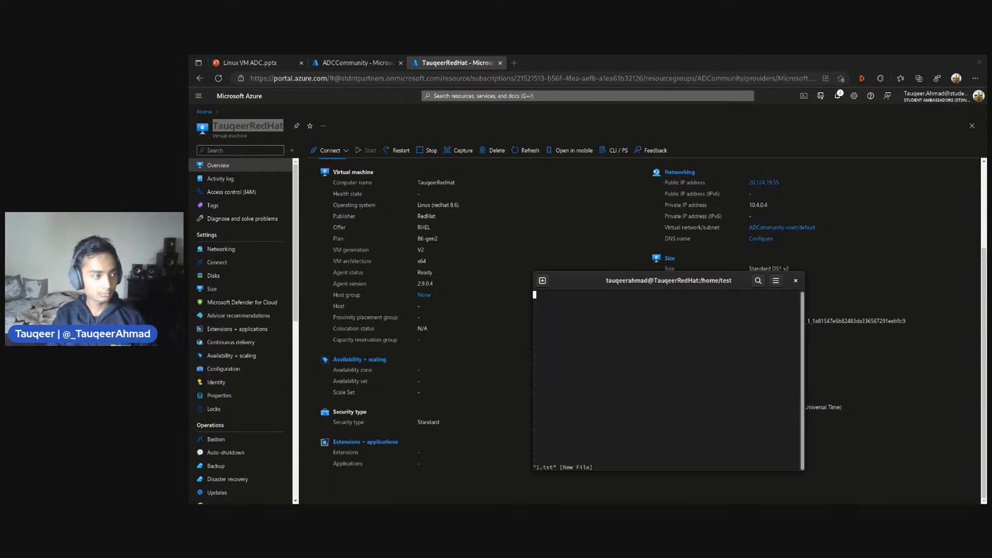
Begin the first line of 1.txt with "Hi this is here" followed by the author's full name and a comma
key(i)
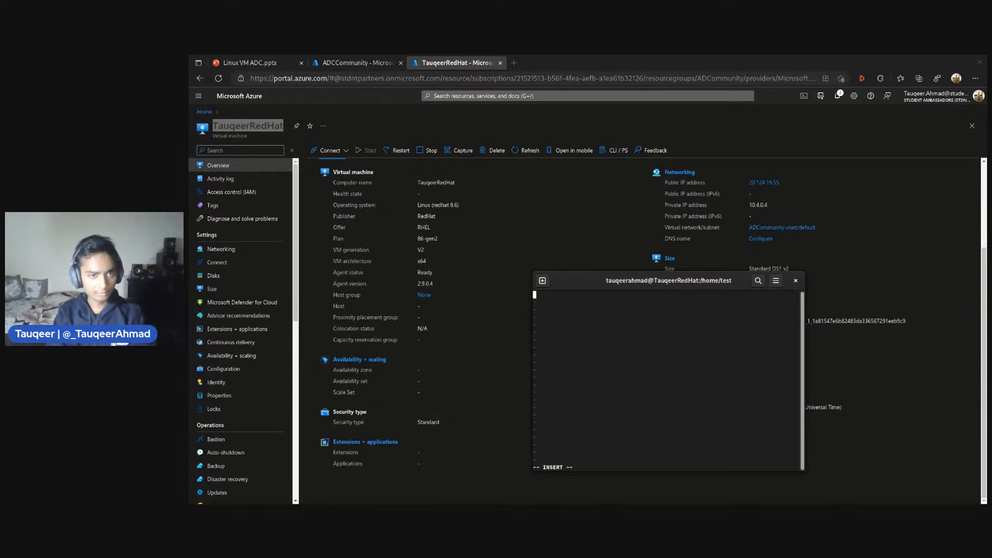
text(HI)
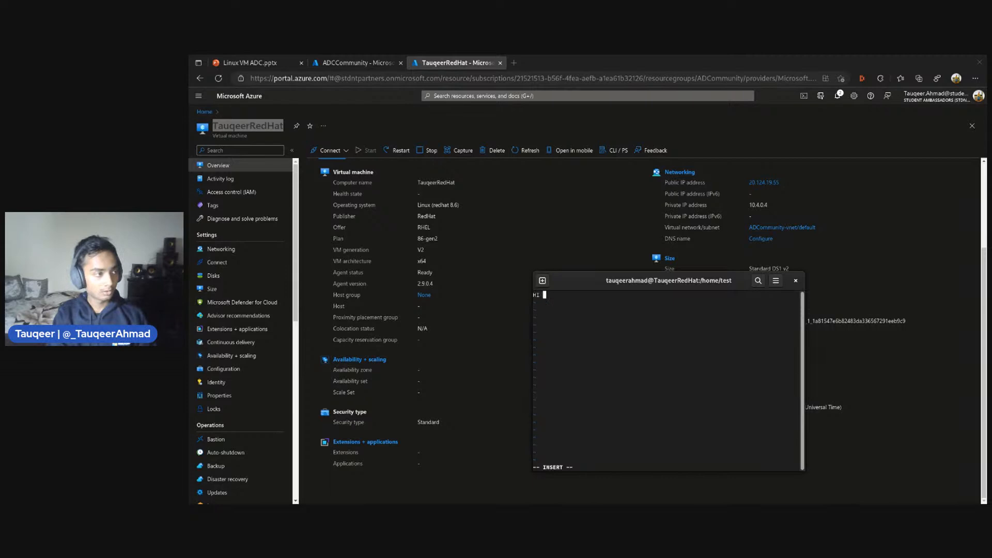
key(BackSpace)
text(i)
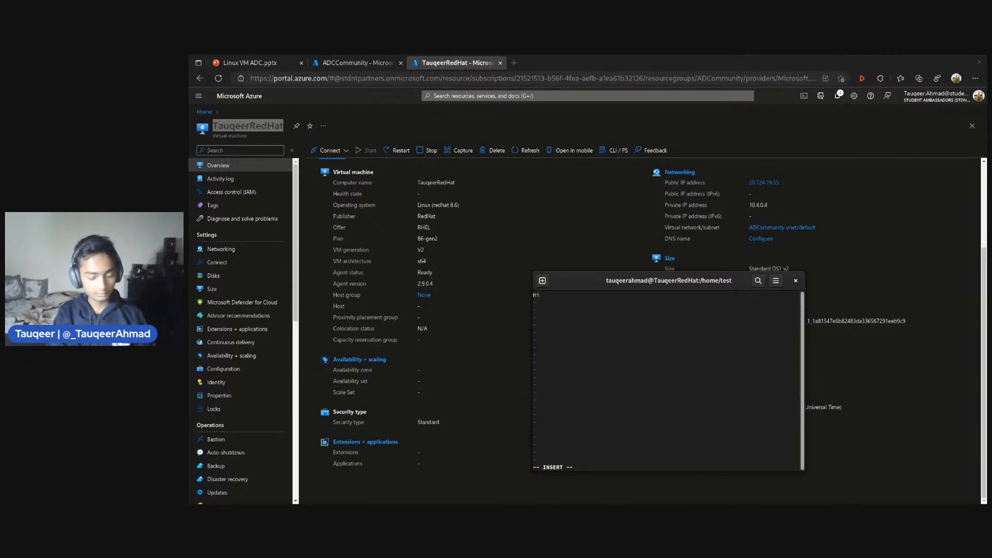
text( this is h)
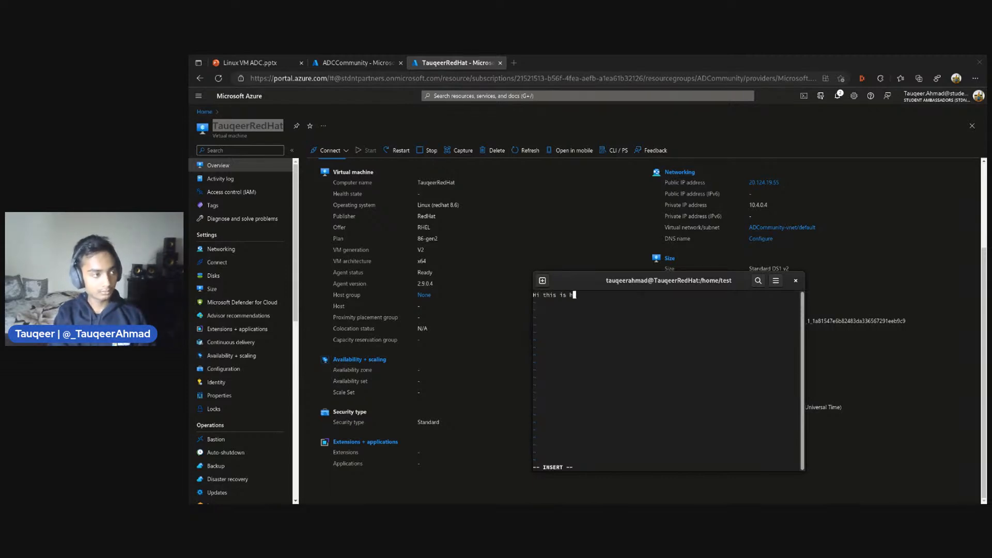
text(ere )
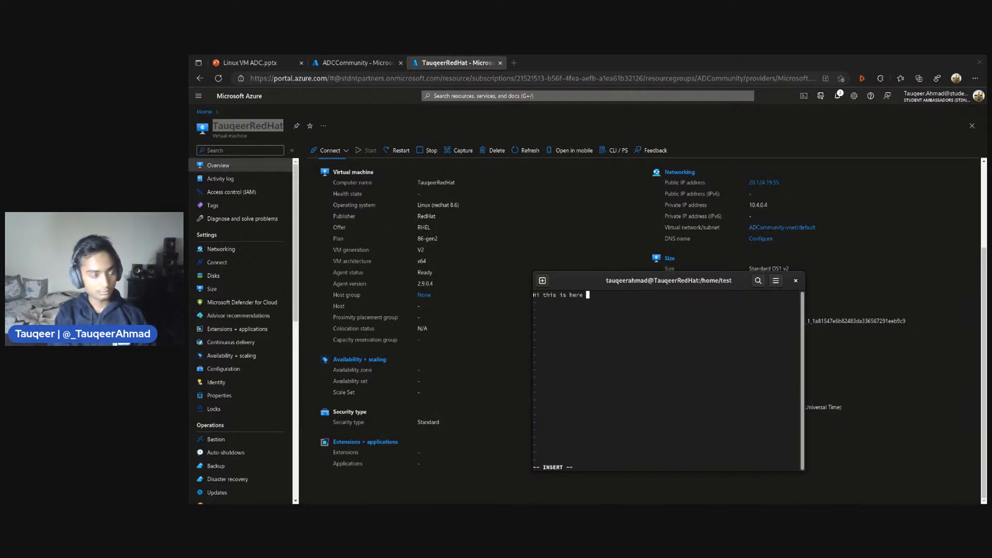
text(Tauqeer AHmad)
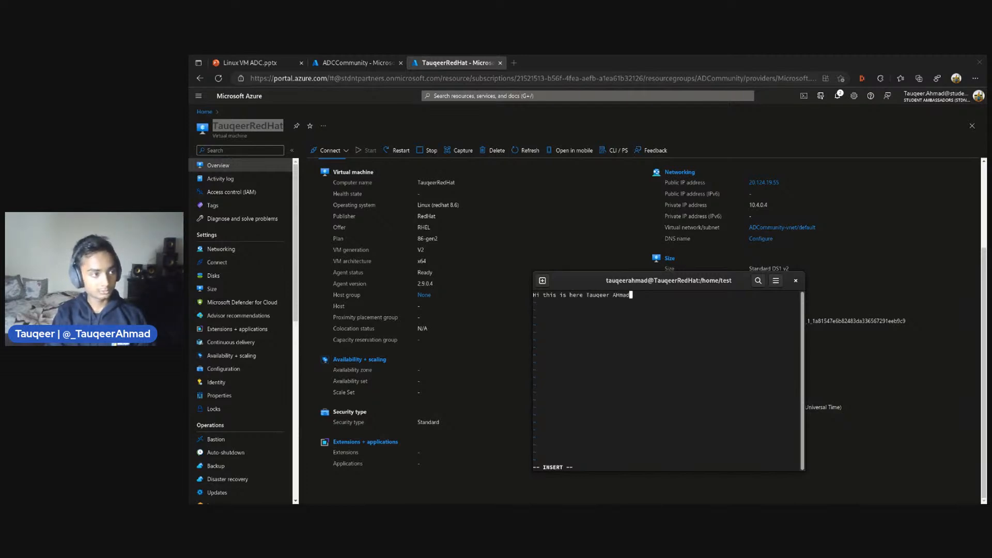
key(BackSpace)
key(BackSpace)
key(BackSpace)
key(BackSpace)
text(h)
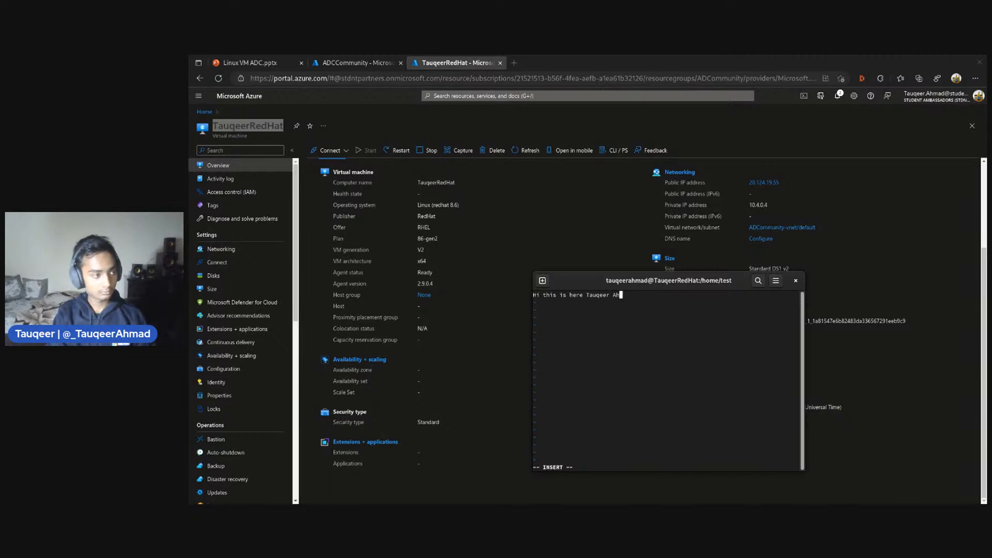
text(mad, )
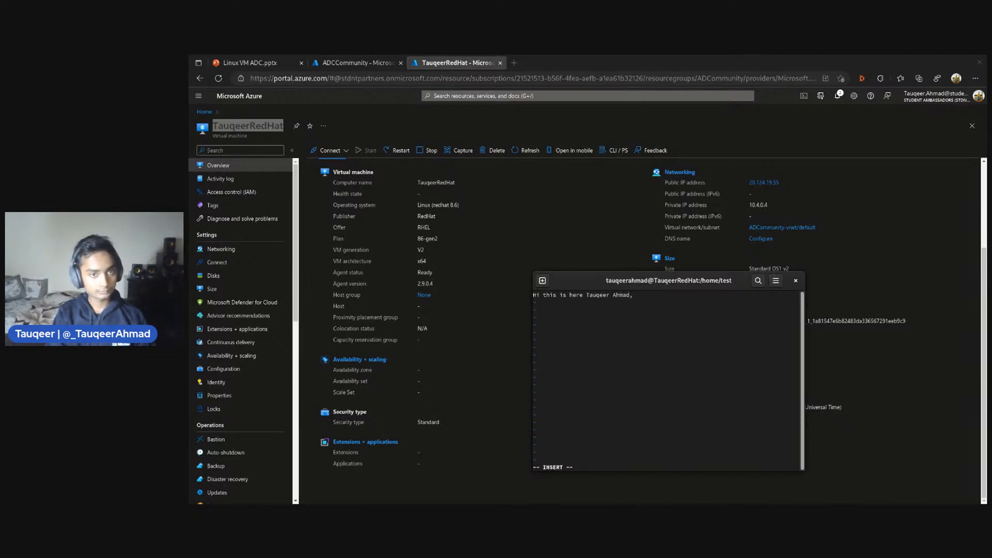
text(learning fo)
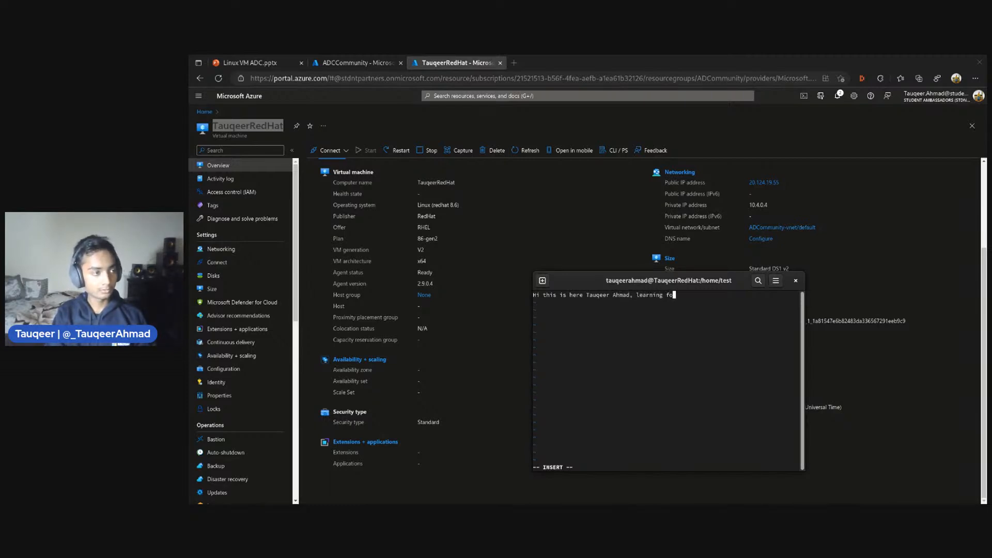
text(r Azure)
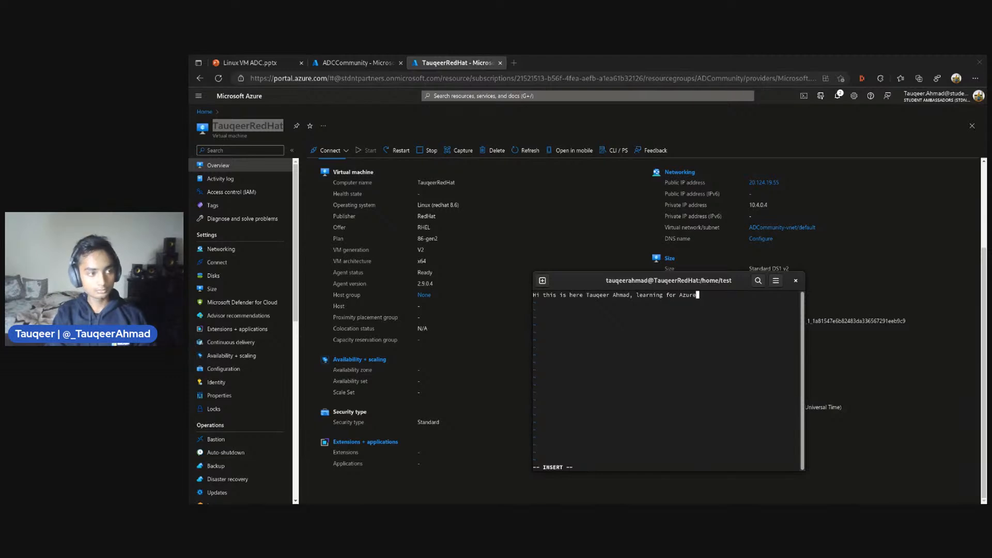
text(.)
Complete the line in 1.txt with "learning for Azure.", then save the file and quit vi with :wq
key(Escape)
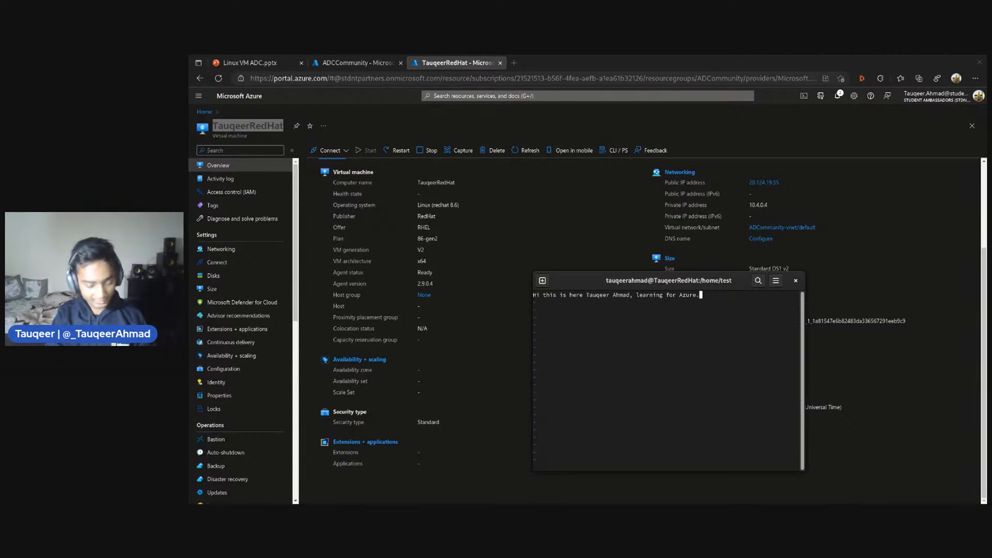
text(:wq)
key(Return)
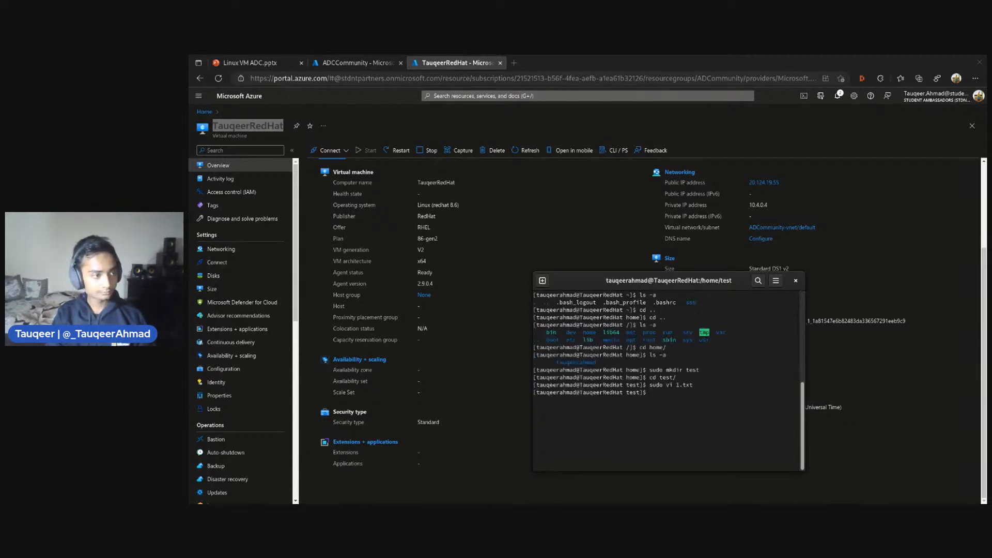
Print the contents of 1.txt with cat, then clear the terminal
text(cat )
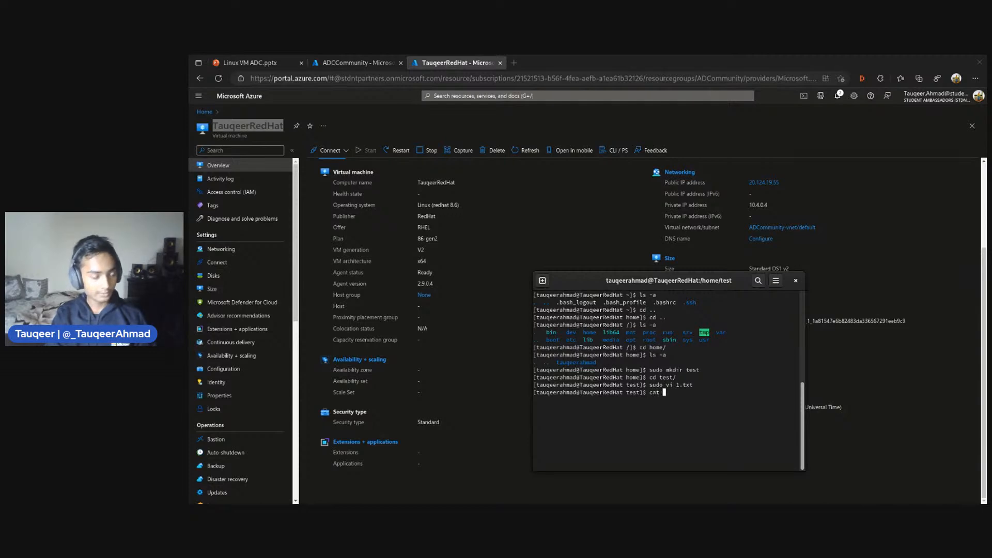
text(1.txt)
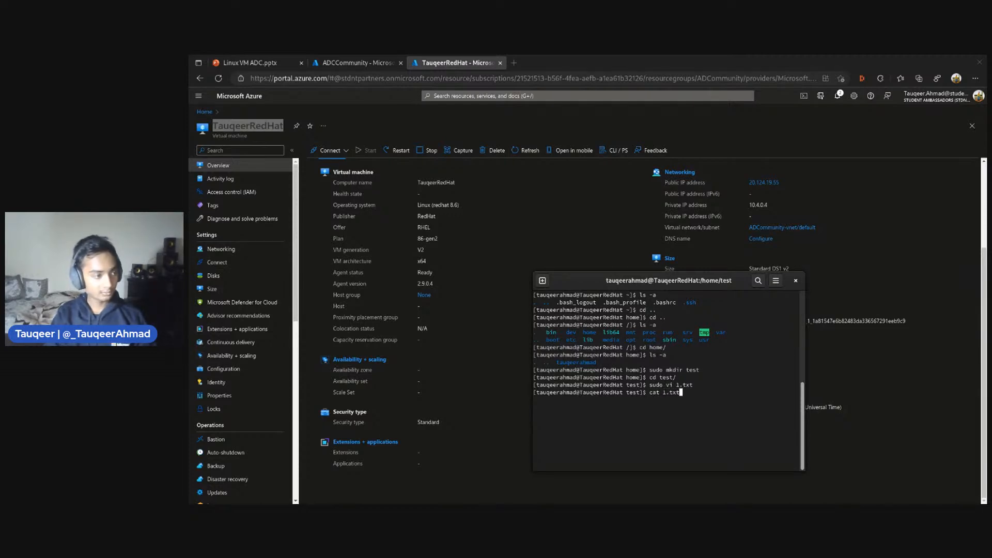
key(Return)
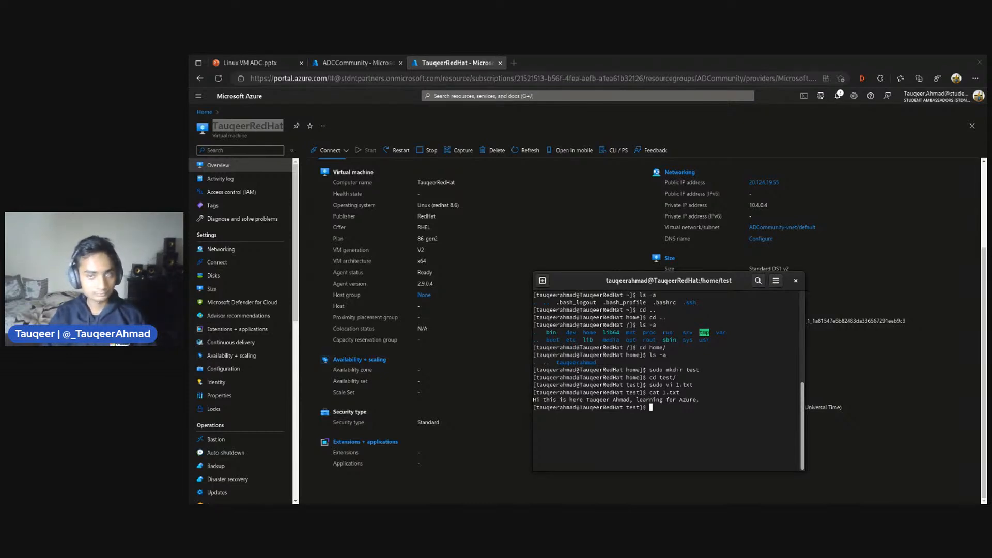
text(clear)
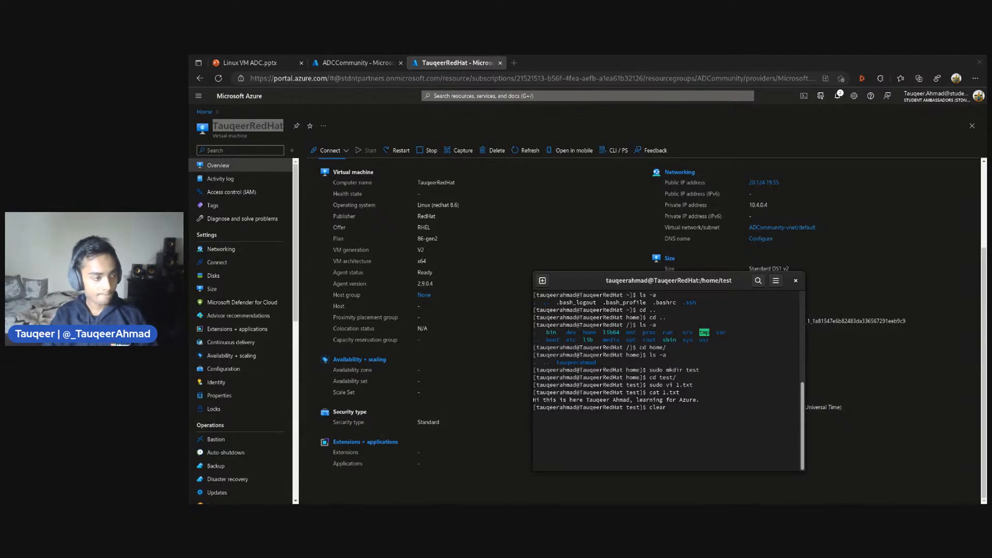
key(Return)
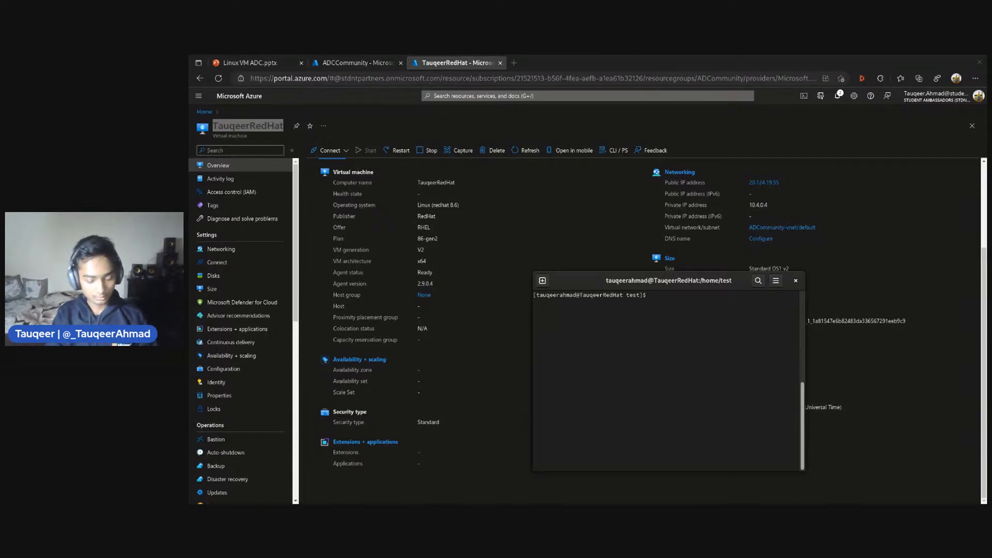
Move up from test to /home with cd .. and list all its entries with ls -a
text(cdd)
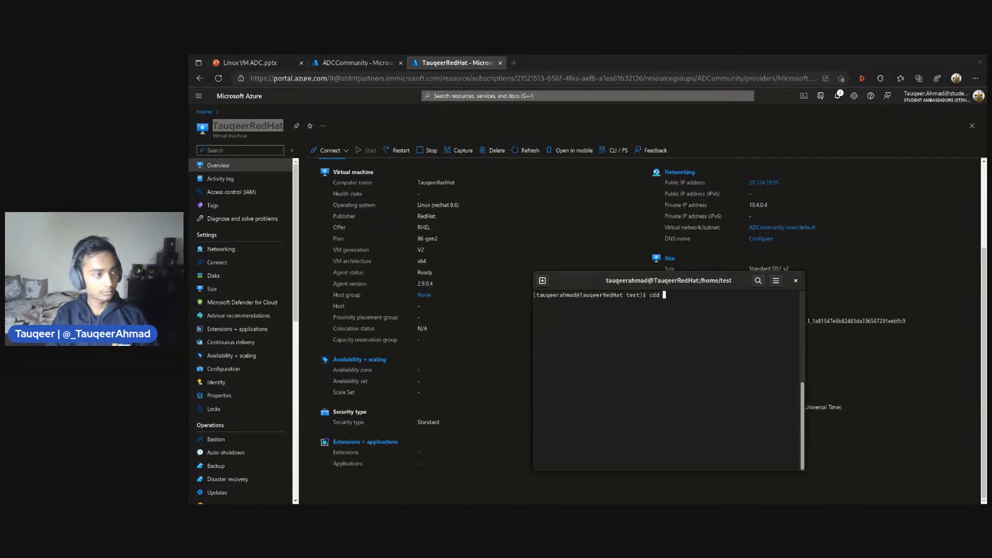
key(BackSpace)
key(BackSpace)
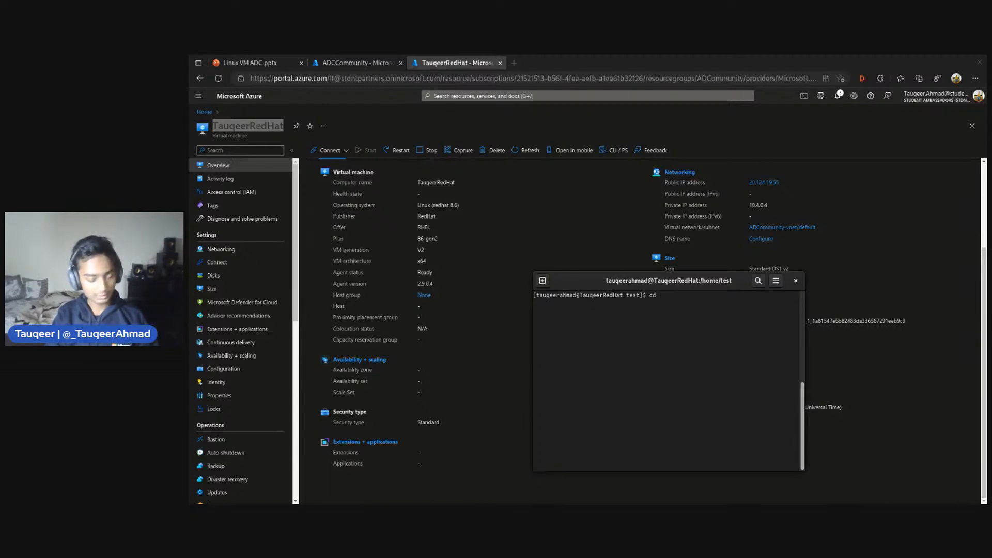
text(..)
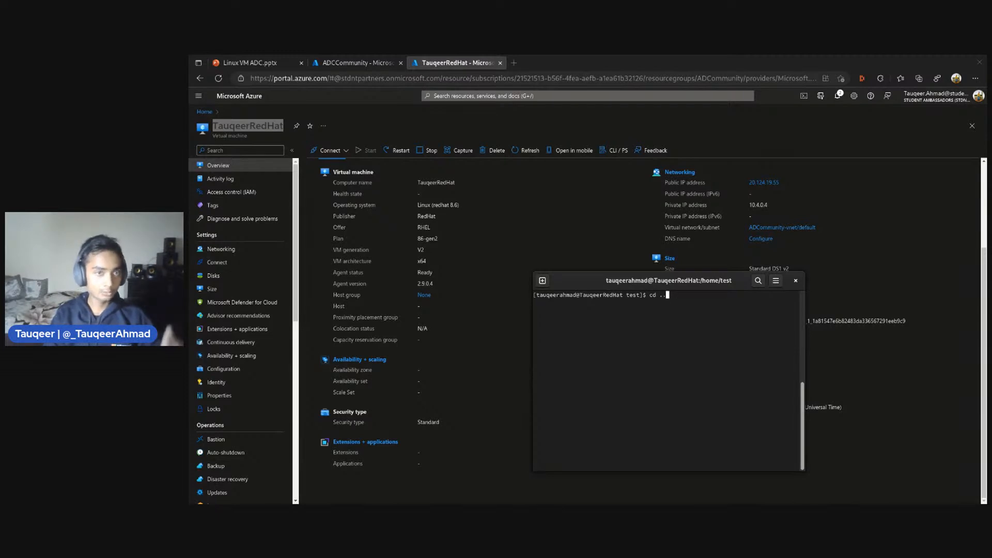
key(Return)
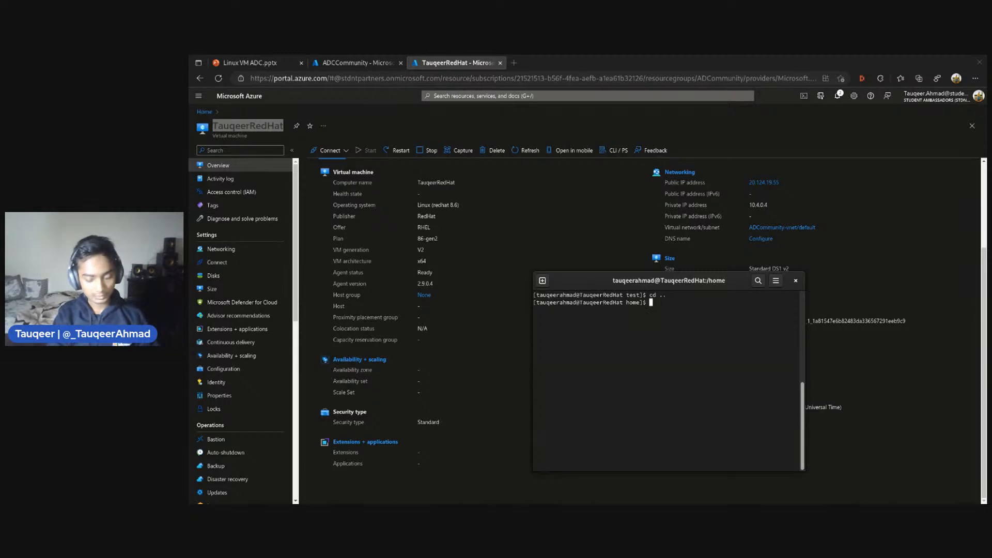
text(ls -a)
key(Return)
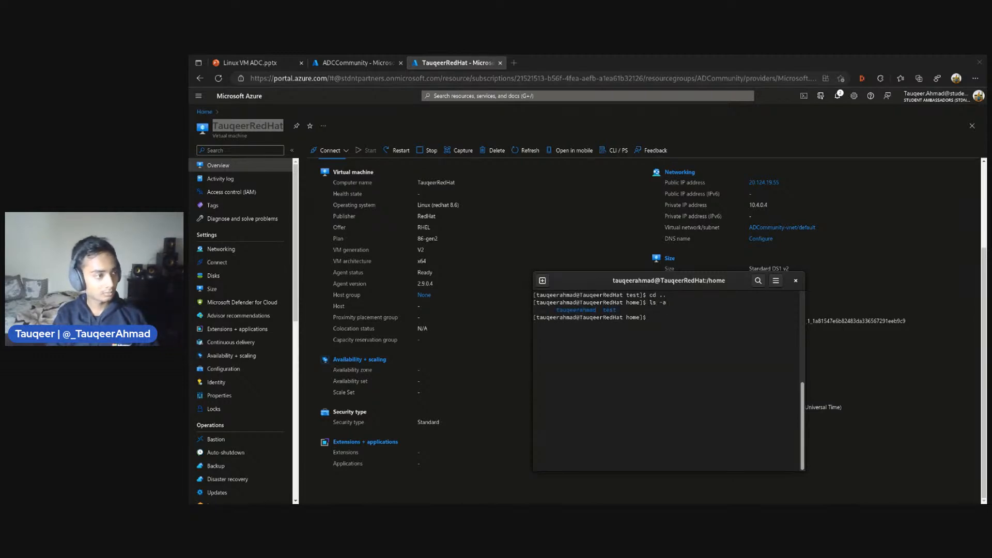
Change back into the test/ directory and list all its entries with ls -a
text(cd te)
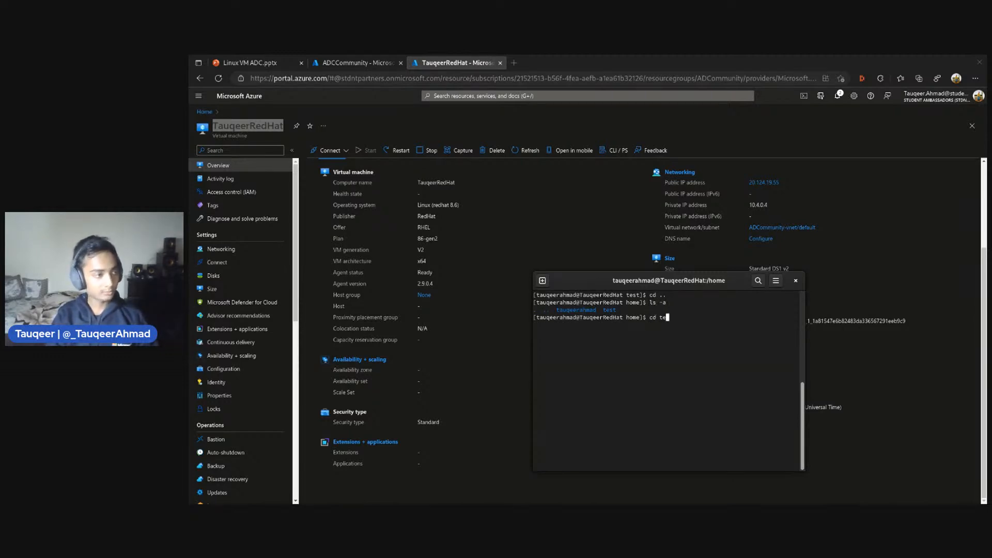
key(Tab)
key(Return)
text(ls -a)
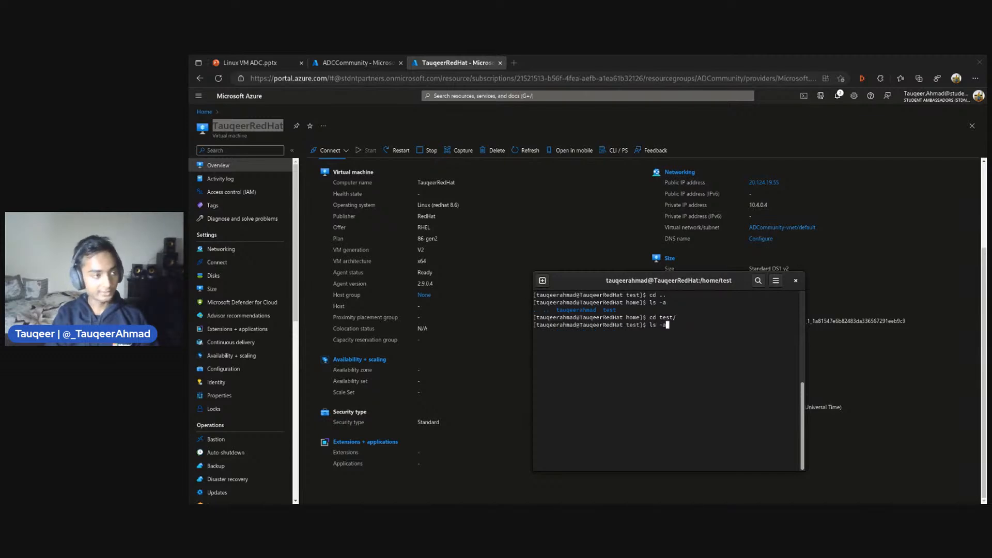
key(Return)
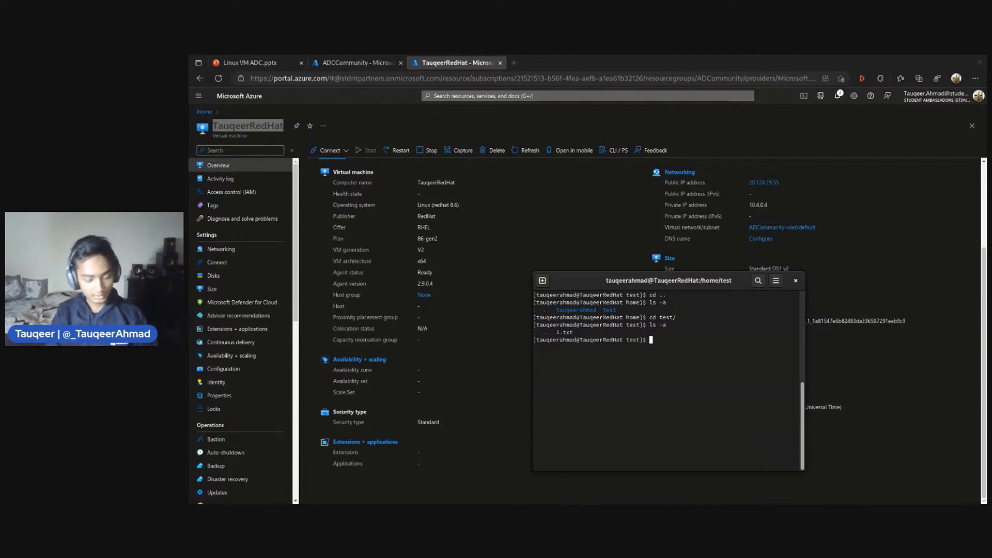
Log out of the virtual machine and close the SSH session with exit
text(exit)
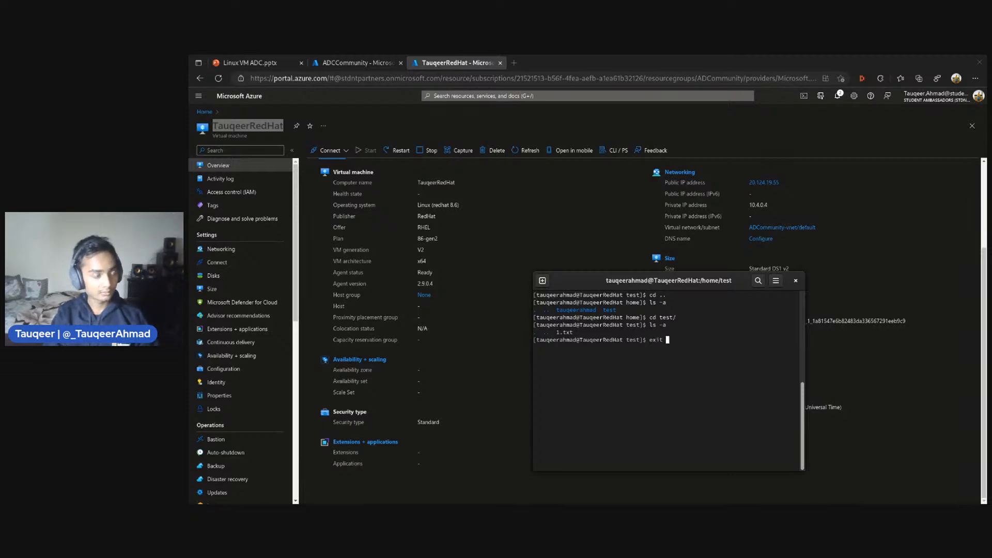
key(Return)
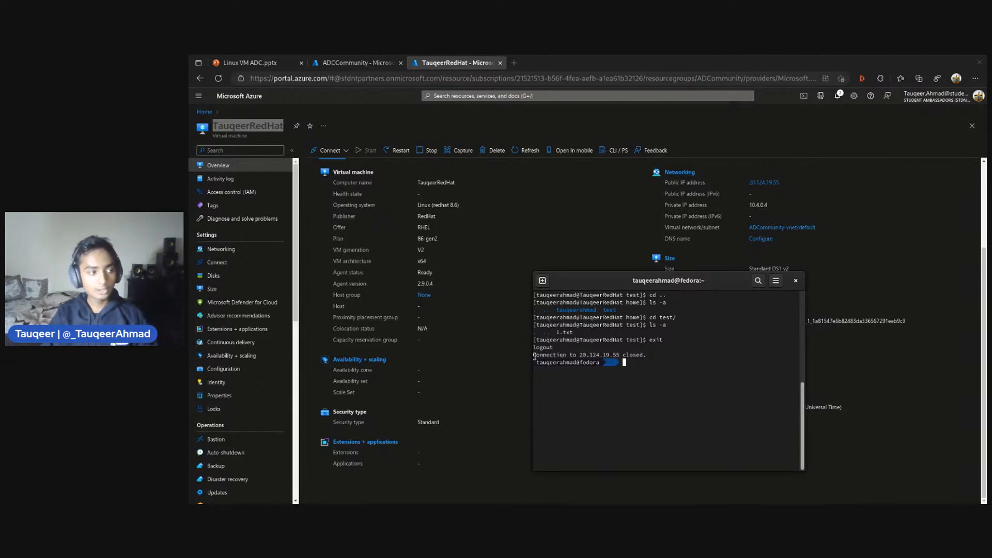
drag(536, 346, 624, 357)
click(575, 355)
click(623, 356)
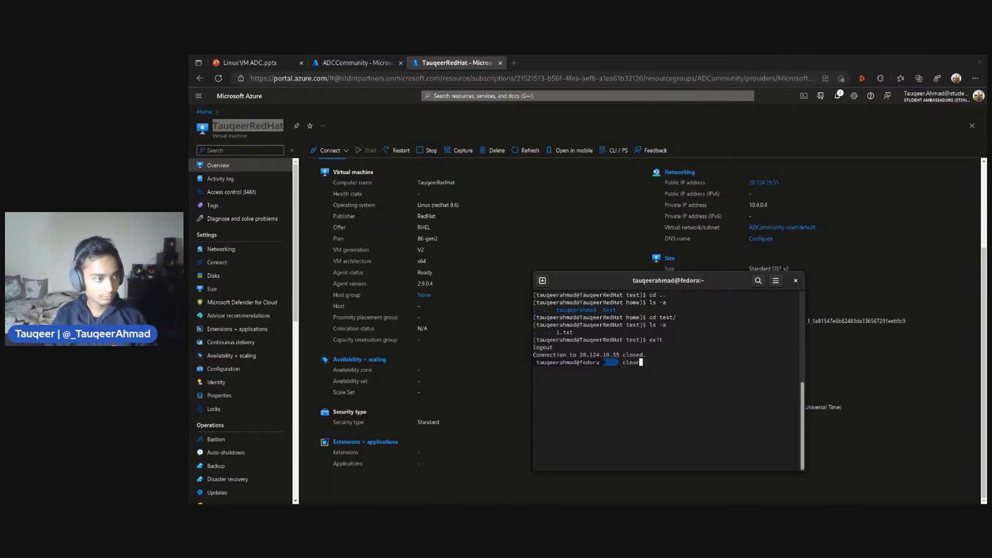
Recall an earlier ssh command from the local shell history and erase its host address and user name
key(Up)
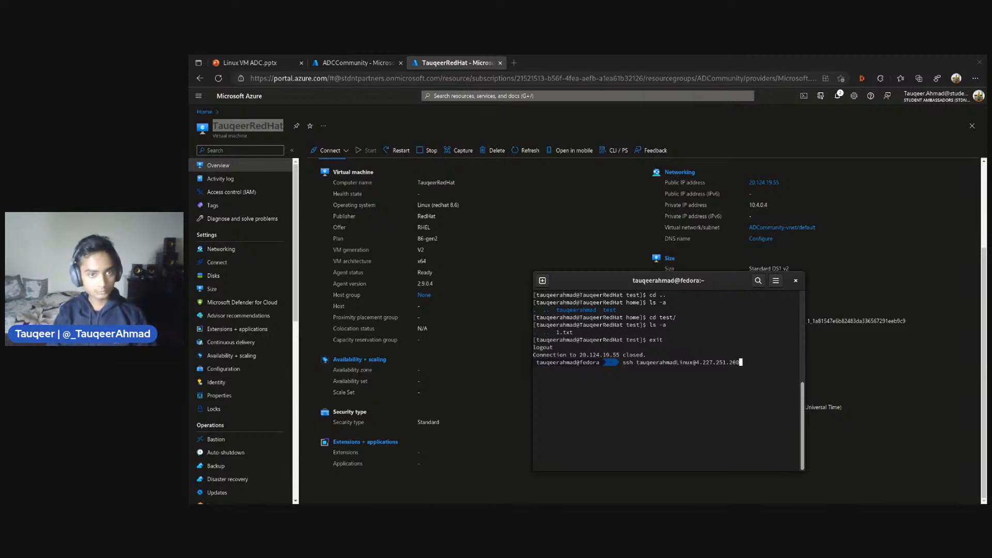
key(BackSpace)
key(BackSpace)
key(BackSpace)
key(BackSpace)
key(BackSpace)
key(BackSpace)
key(BackSpace)
key(BackSpace)
key(BackSpace)
key(BackSpace)
key(BackSpace)
key(BackSpace)
key(BackSpace)
key(BackSpace)
key(BackSpace)
key(BackSpace)
key(BackSpace)
key(BackSpace)
key(BackSpace)
key(BackSpace)
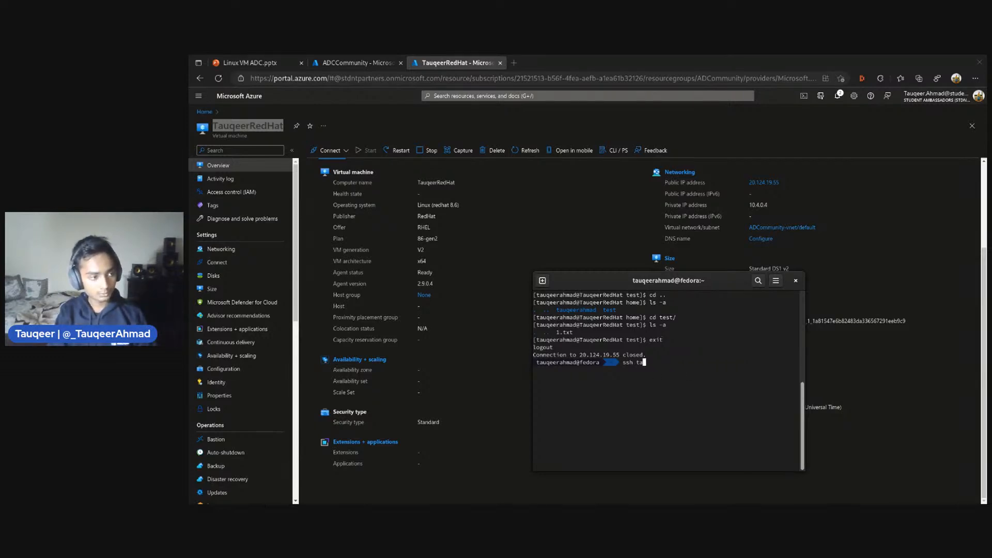